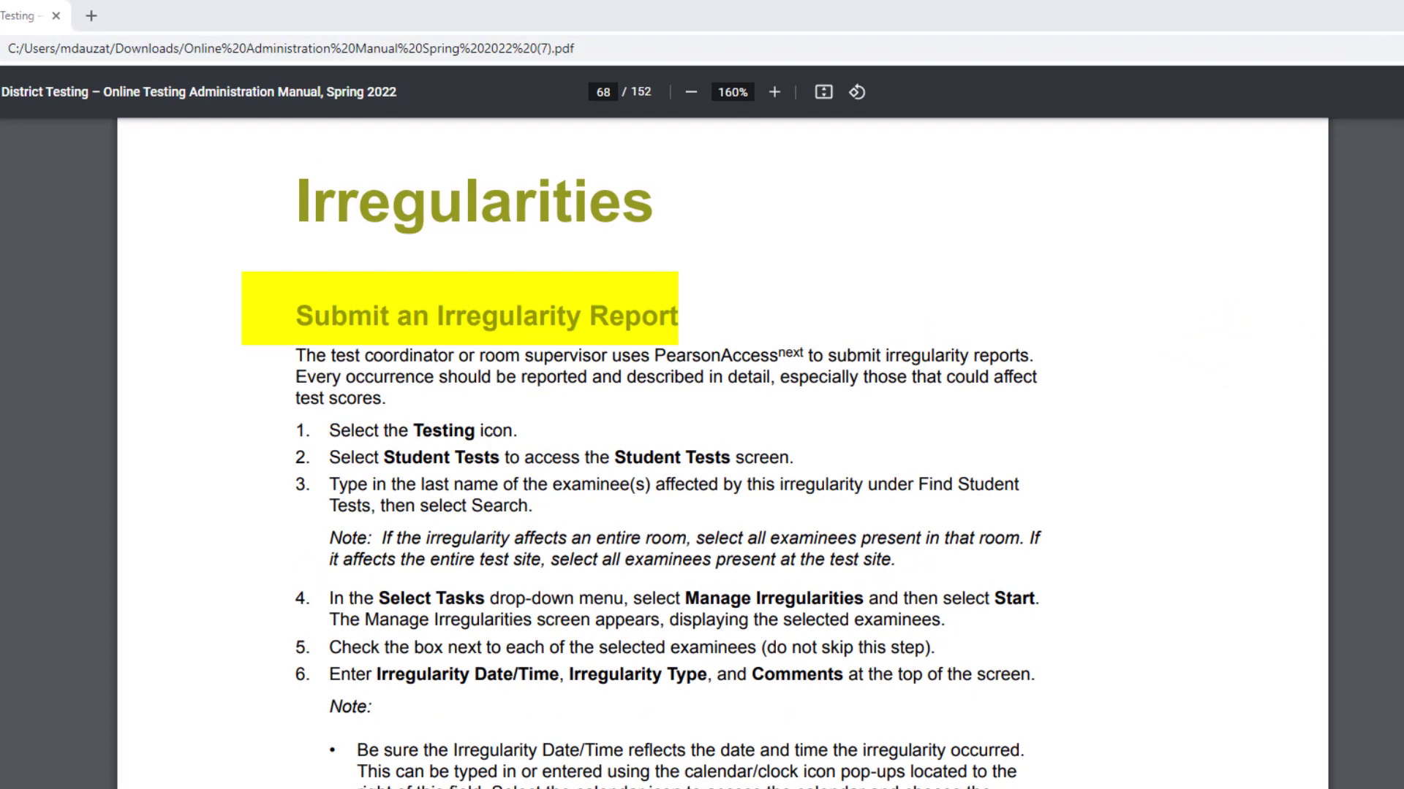
- Switch to the Word document of common district irregularities, review its cell phone and restroom rules, and clear it away
key("alt+Tab")
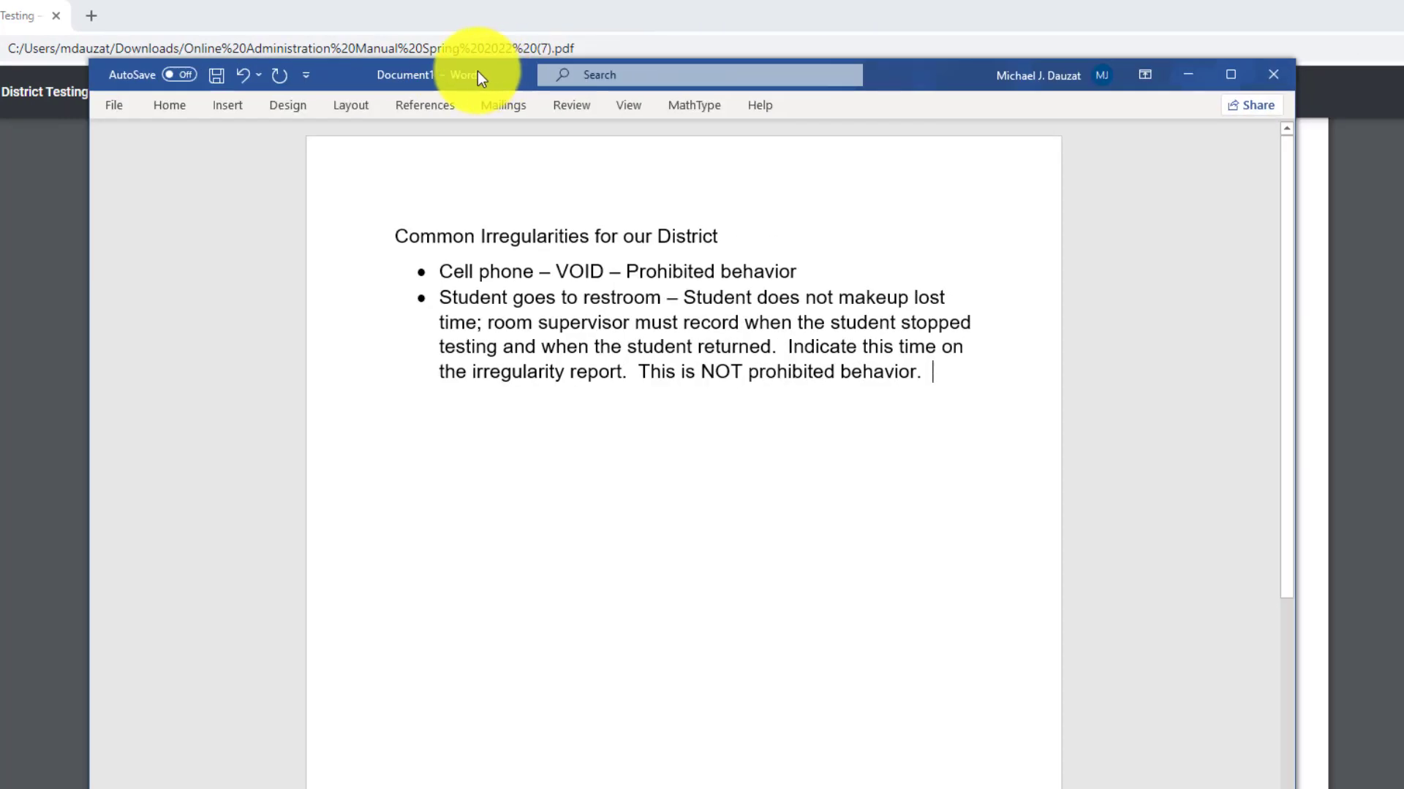
left_click_drag(476, 71, 402, 73)
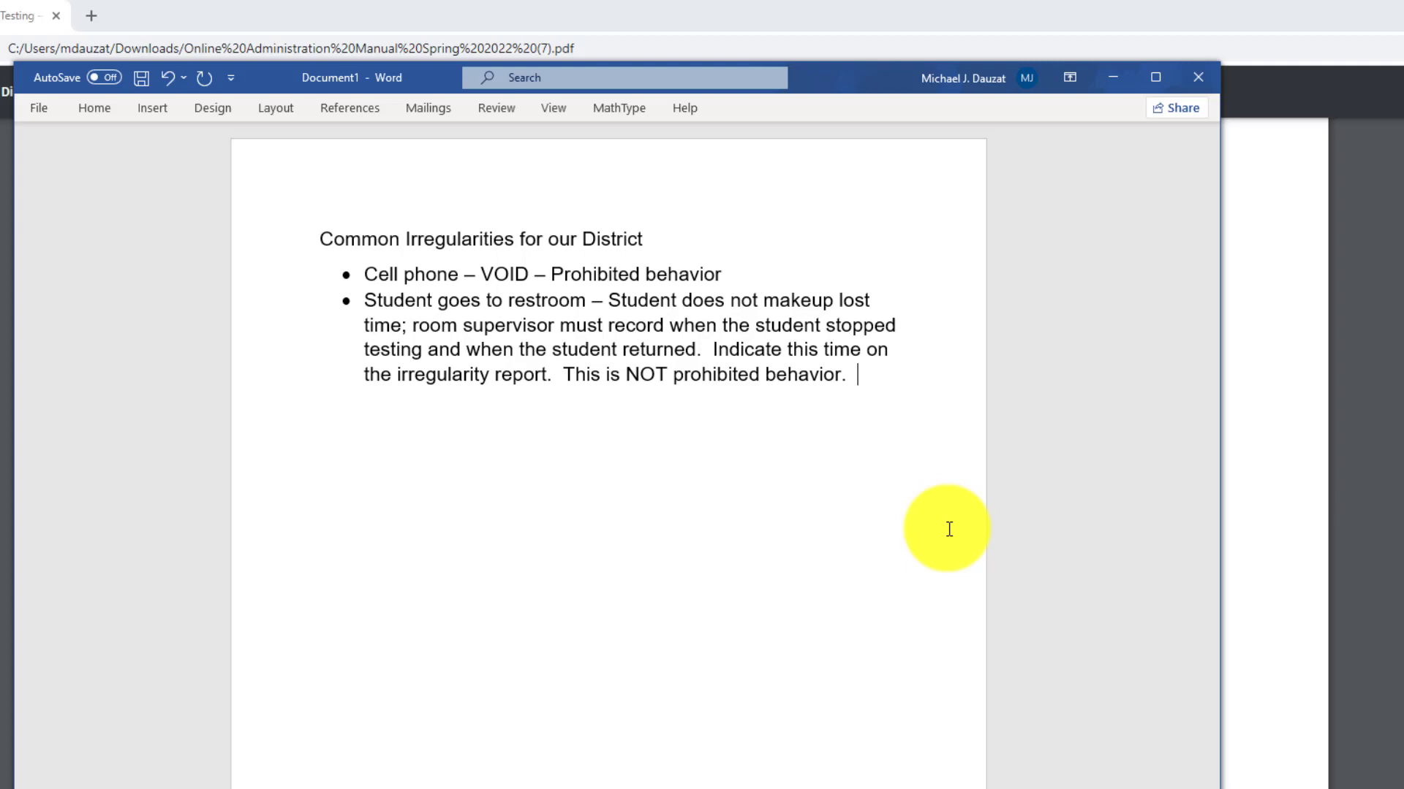
left_click_drag(847, 79, 1403, 263)
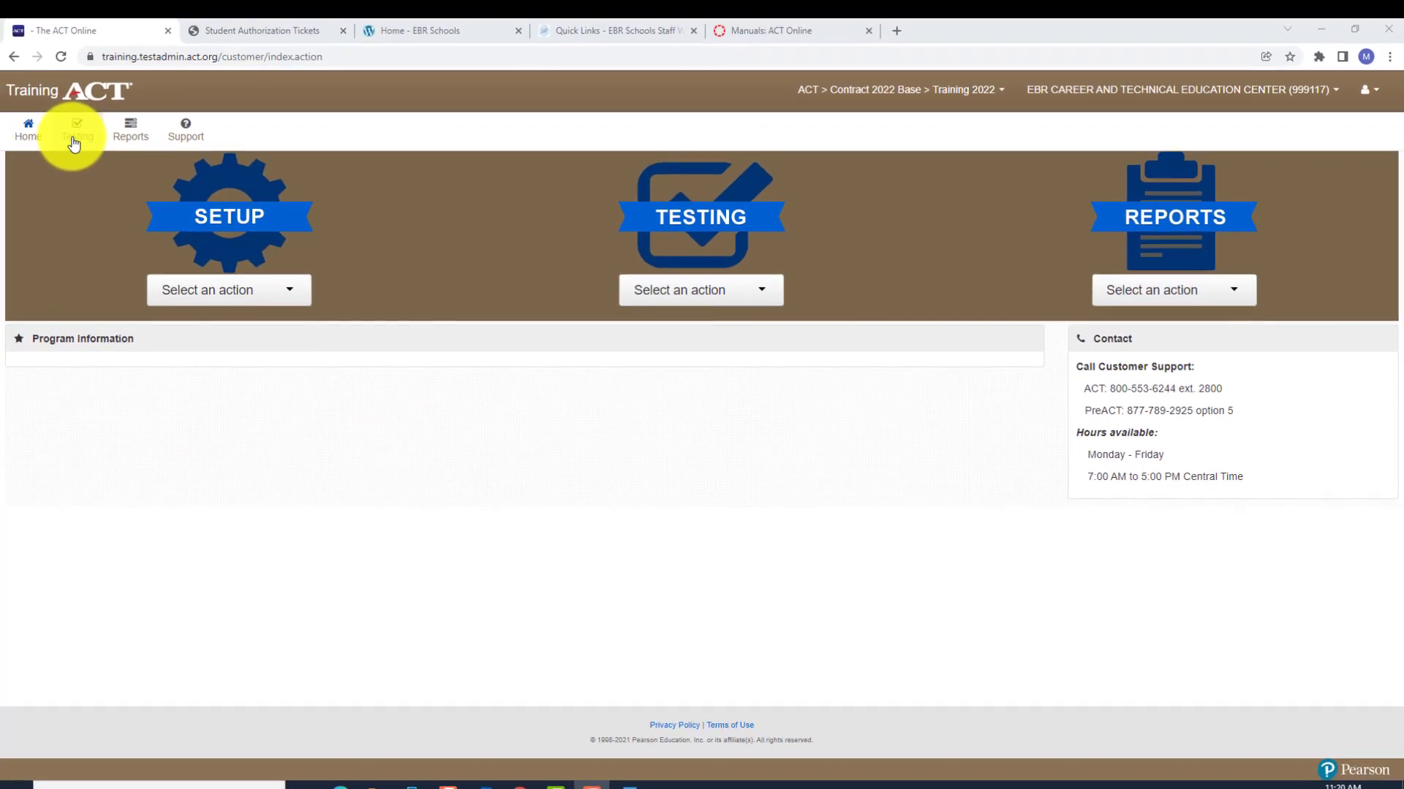
- Open the Student Tests page in ACT's online test administration site and search for the examinee by last name
left_click(74, 144)
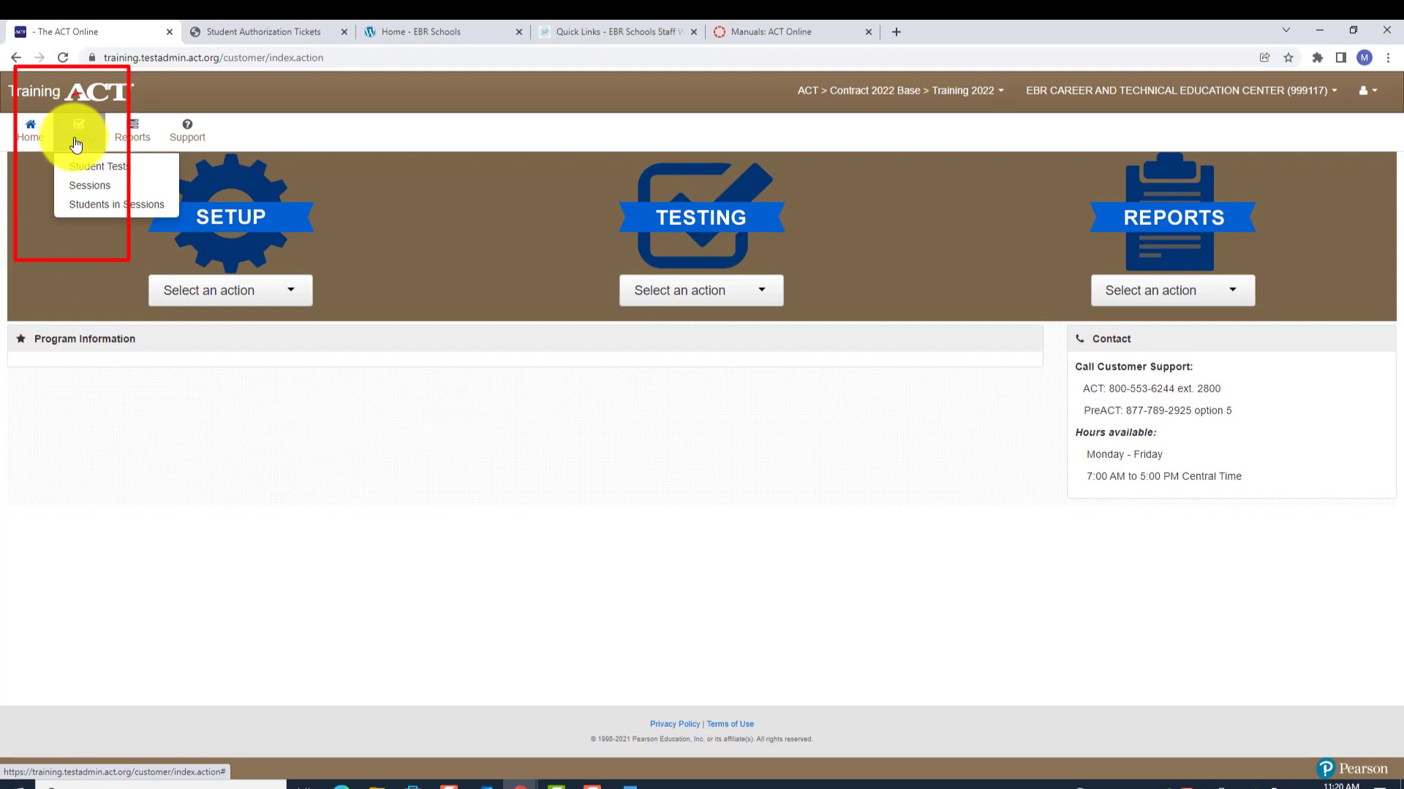
left_click(100, 168)
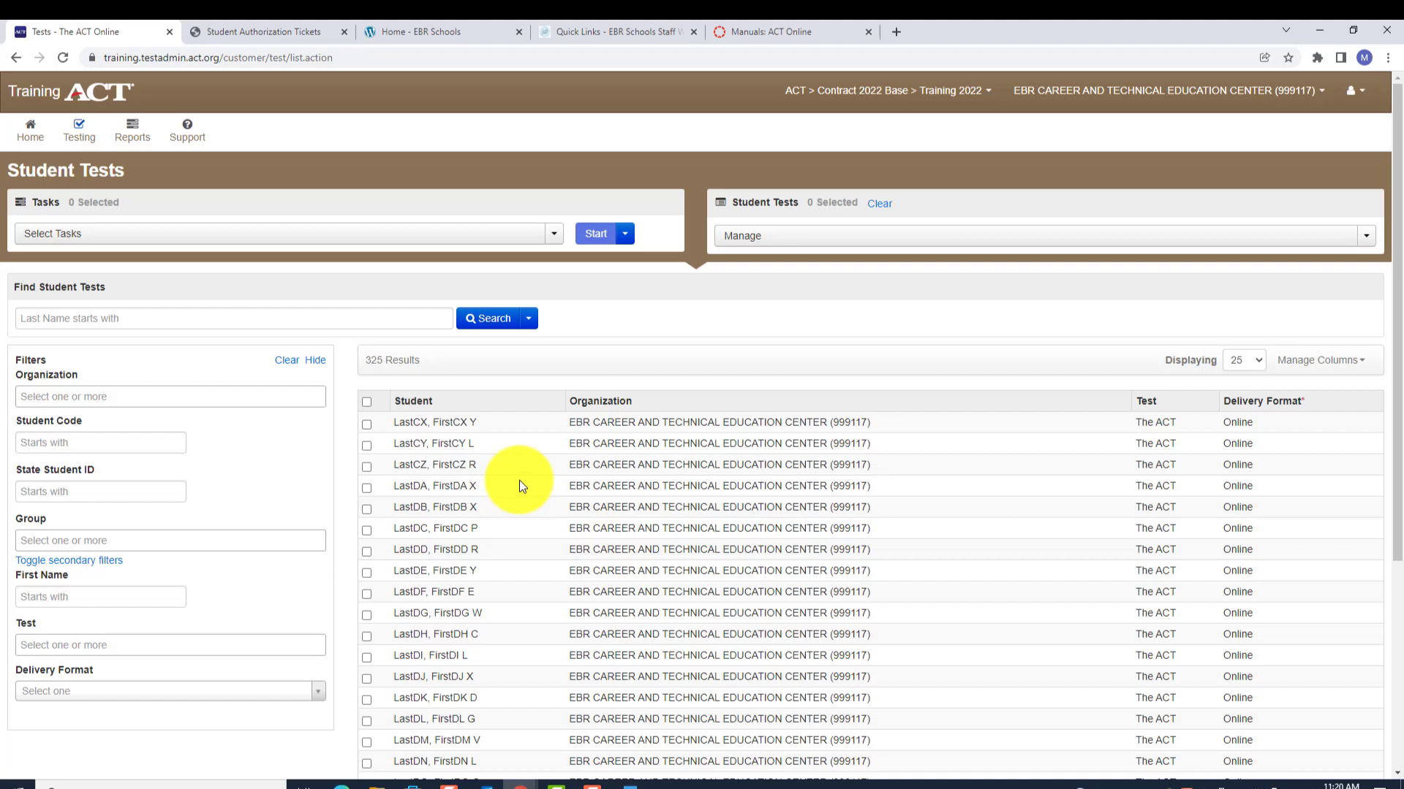
left_click(260, 324)
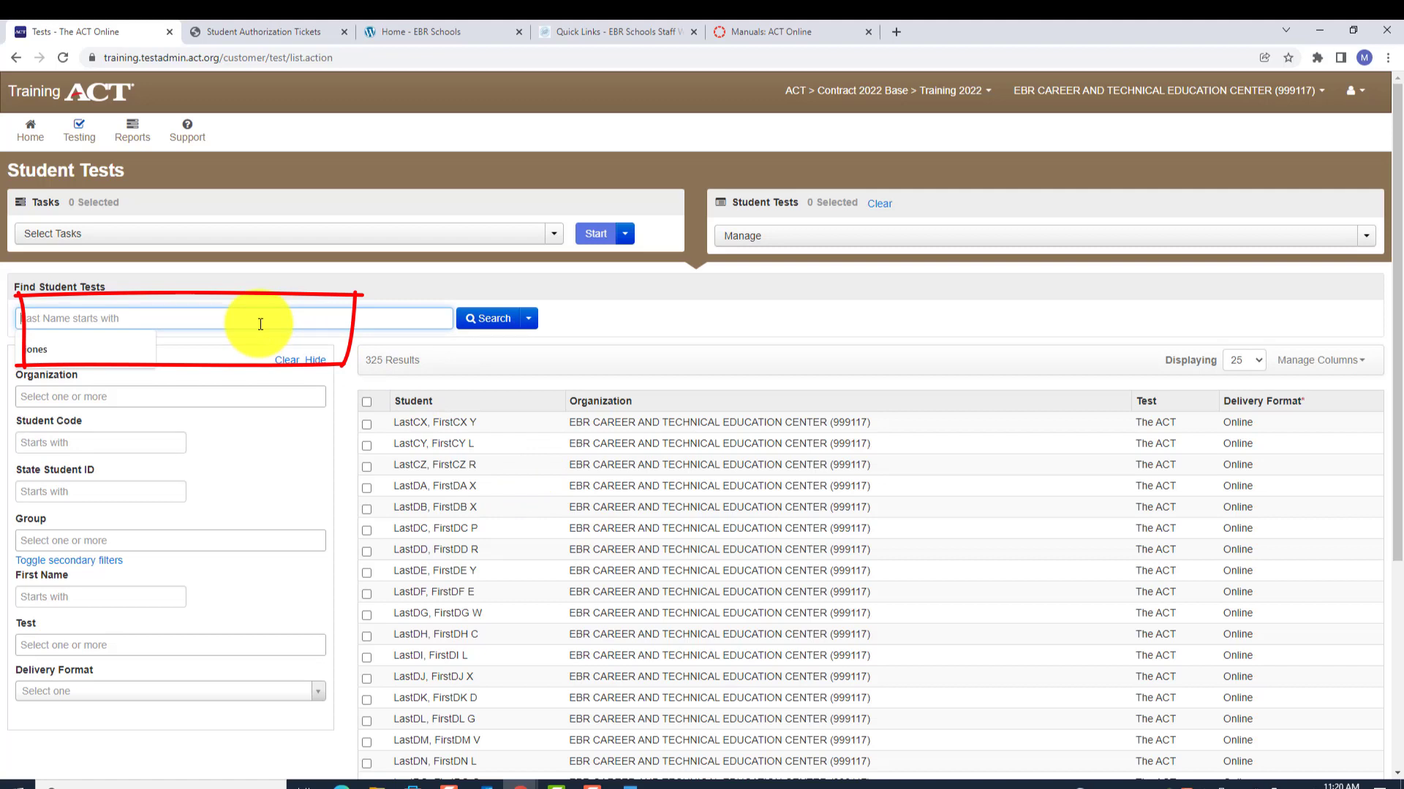
type("Las")
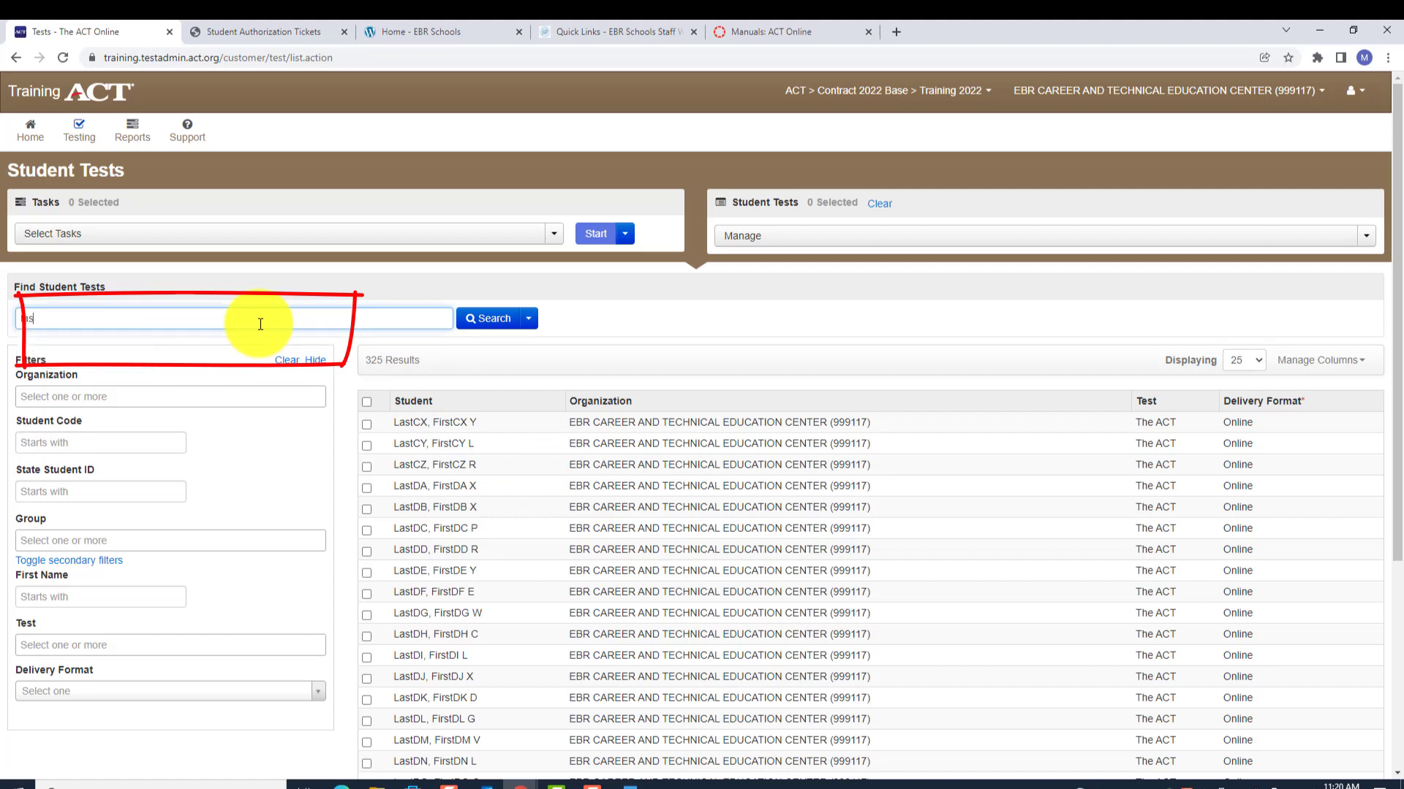
type("tdv")
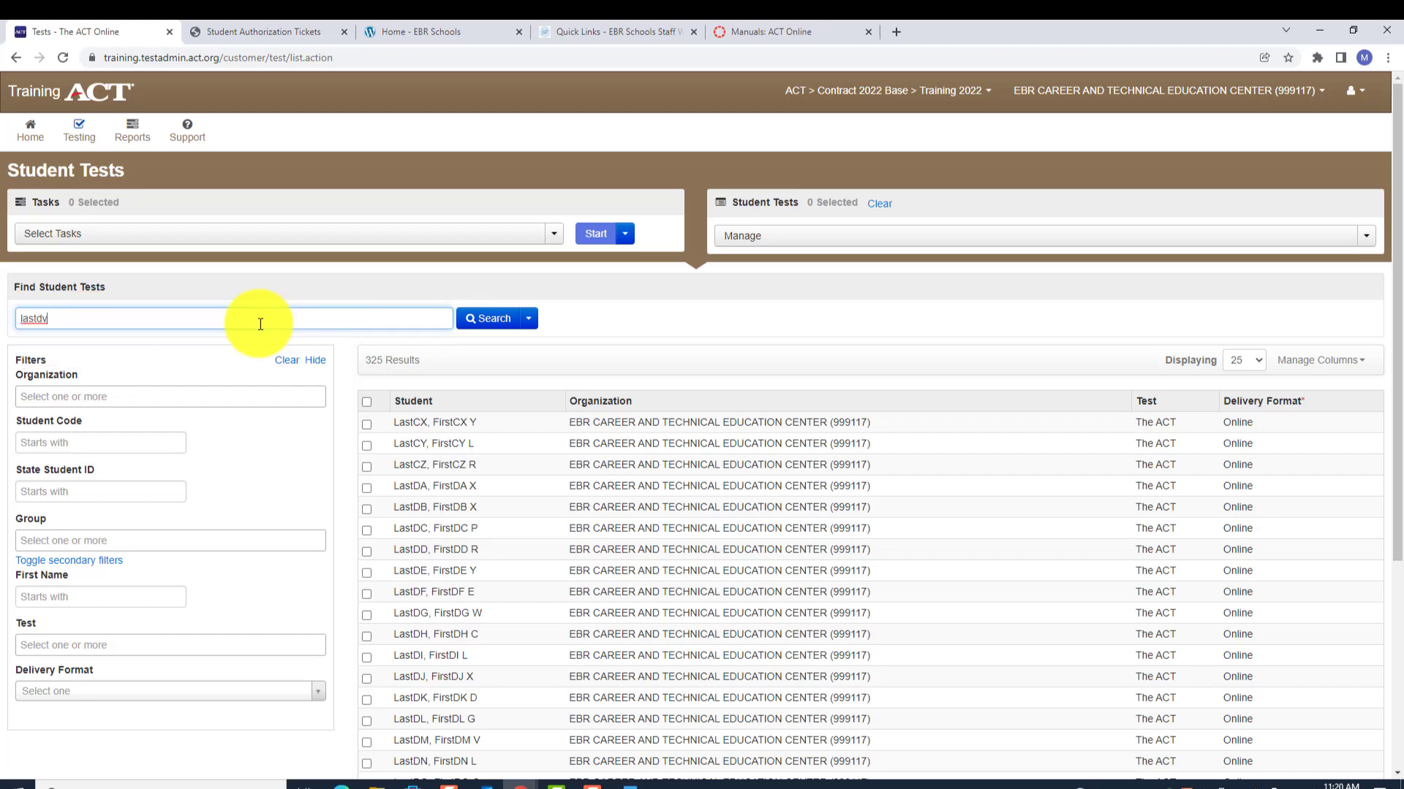
left_click(501, 329)
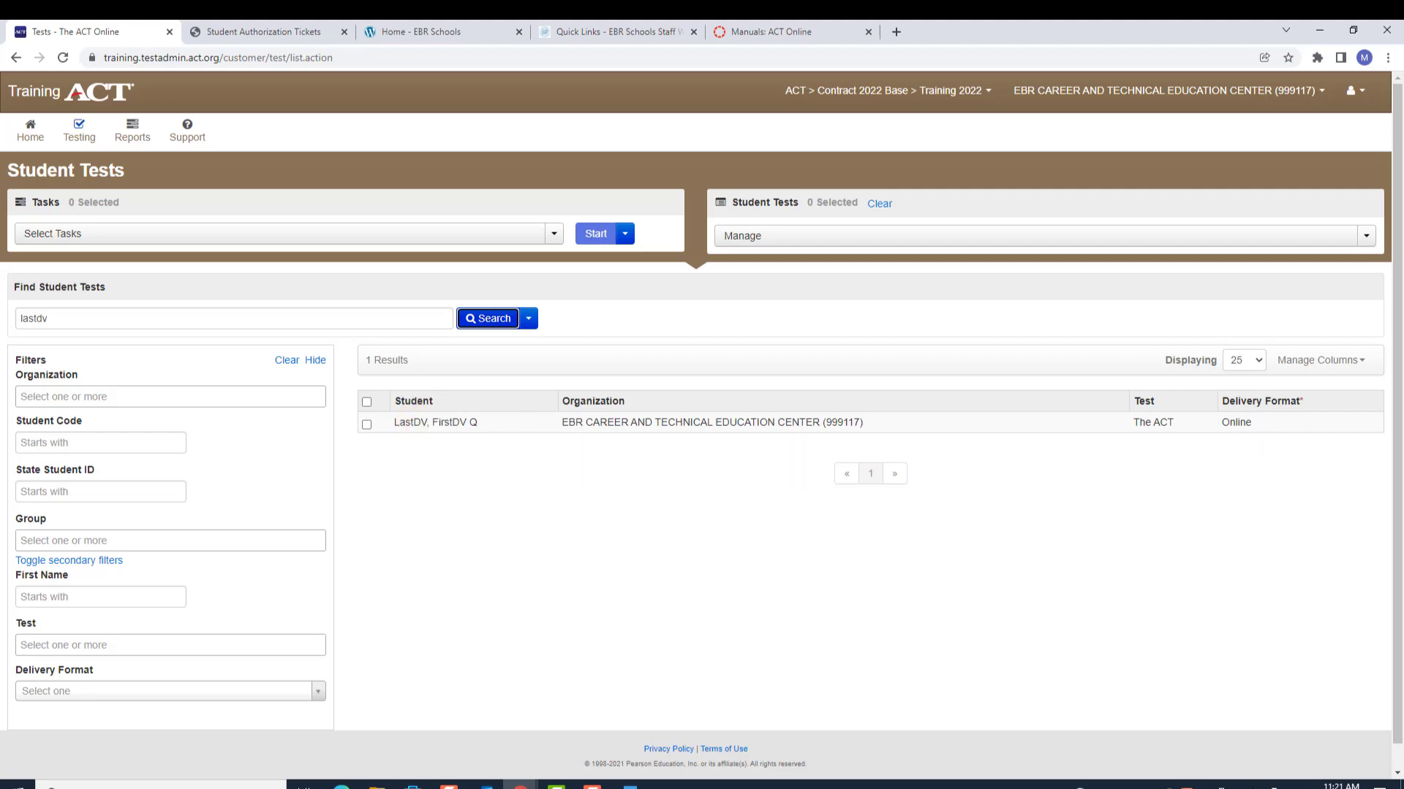
- Start the Manage Irregularities task for the found examinee and select that examinee's row on the task page
key("alt+Tab")
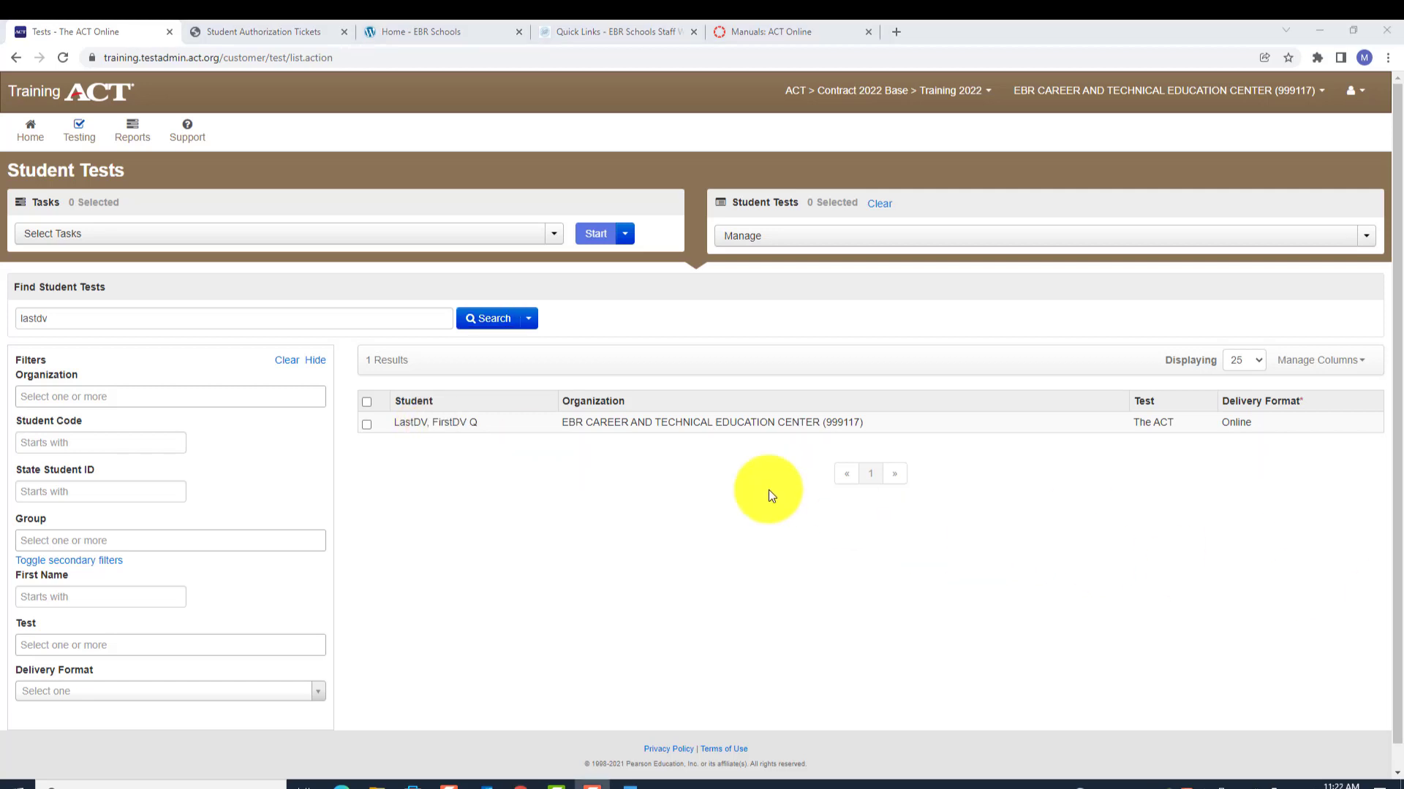
left_click(367, 427)
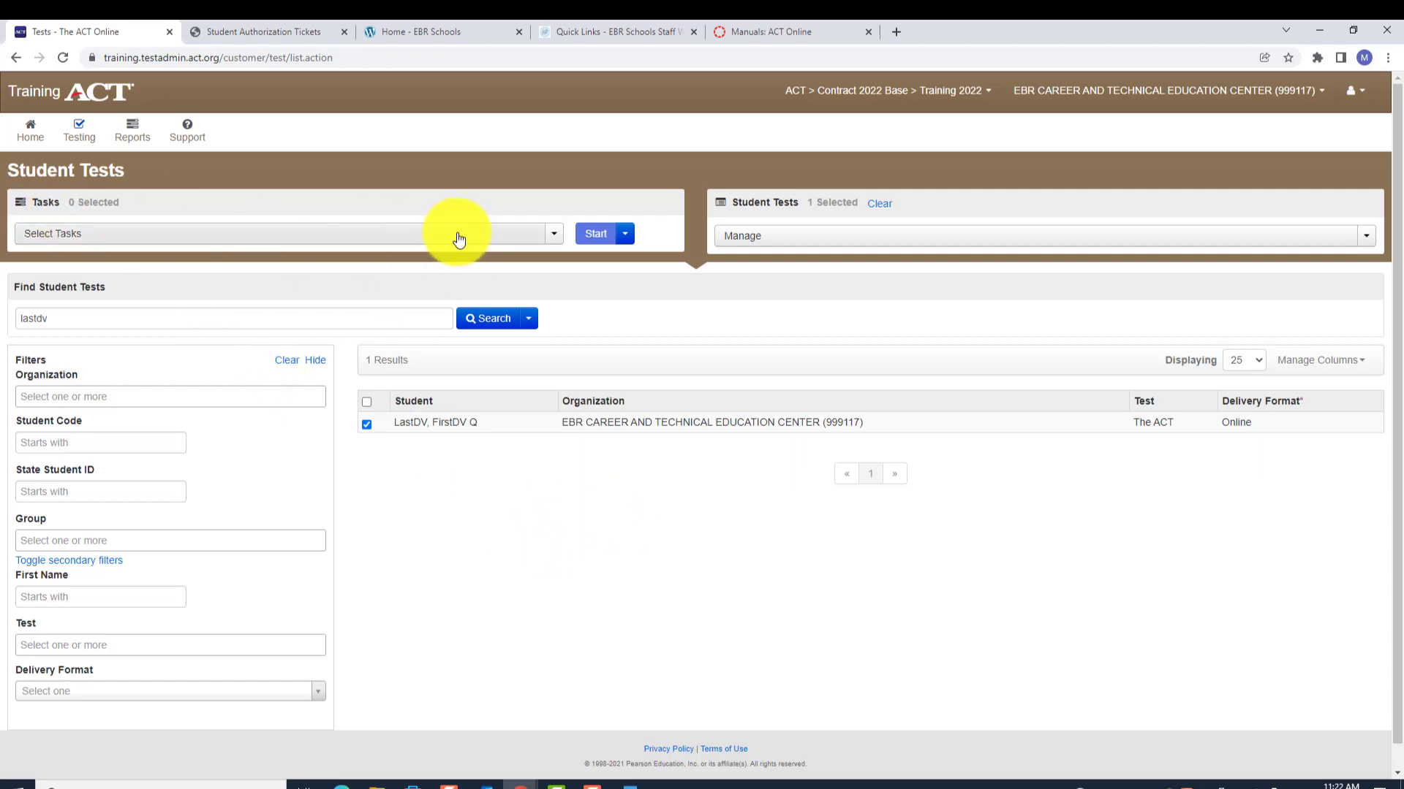
left_click(555, 235)
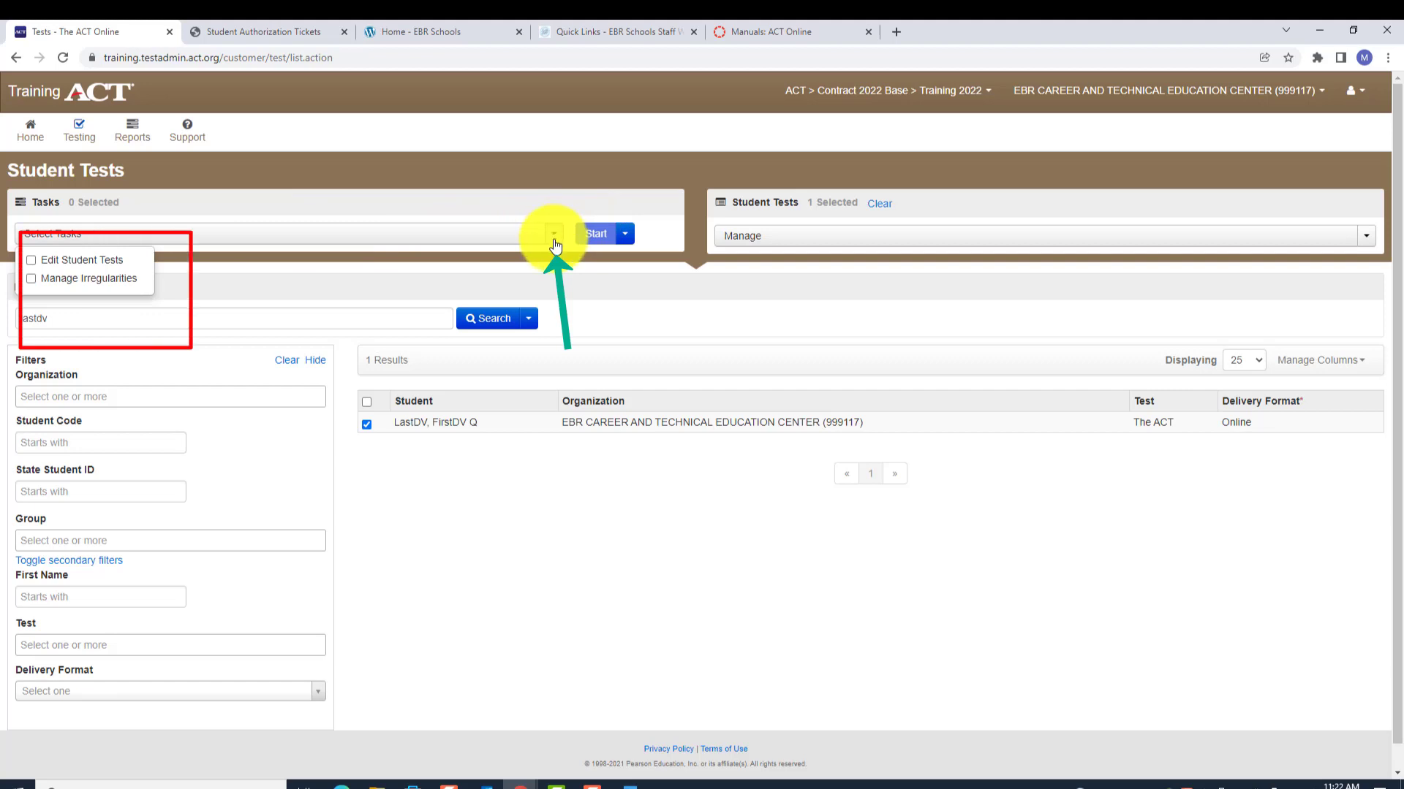
left_click(35, 286)
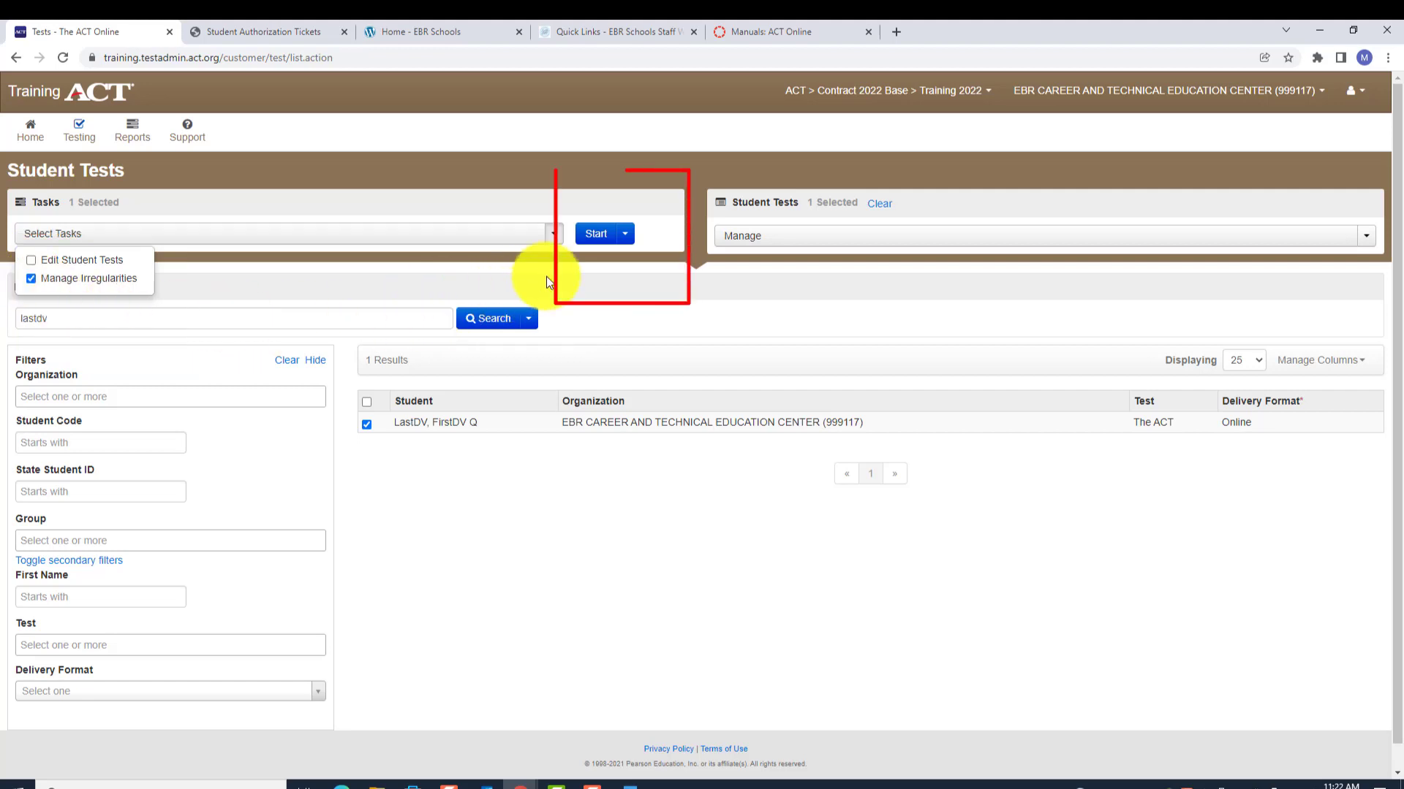
left_click(590, 235)
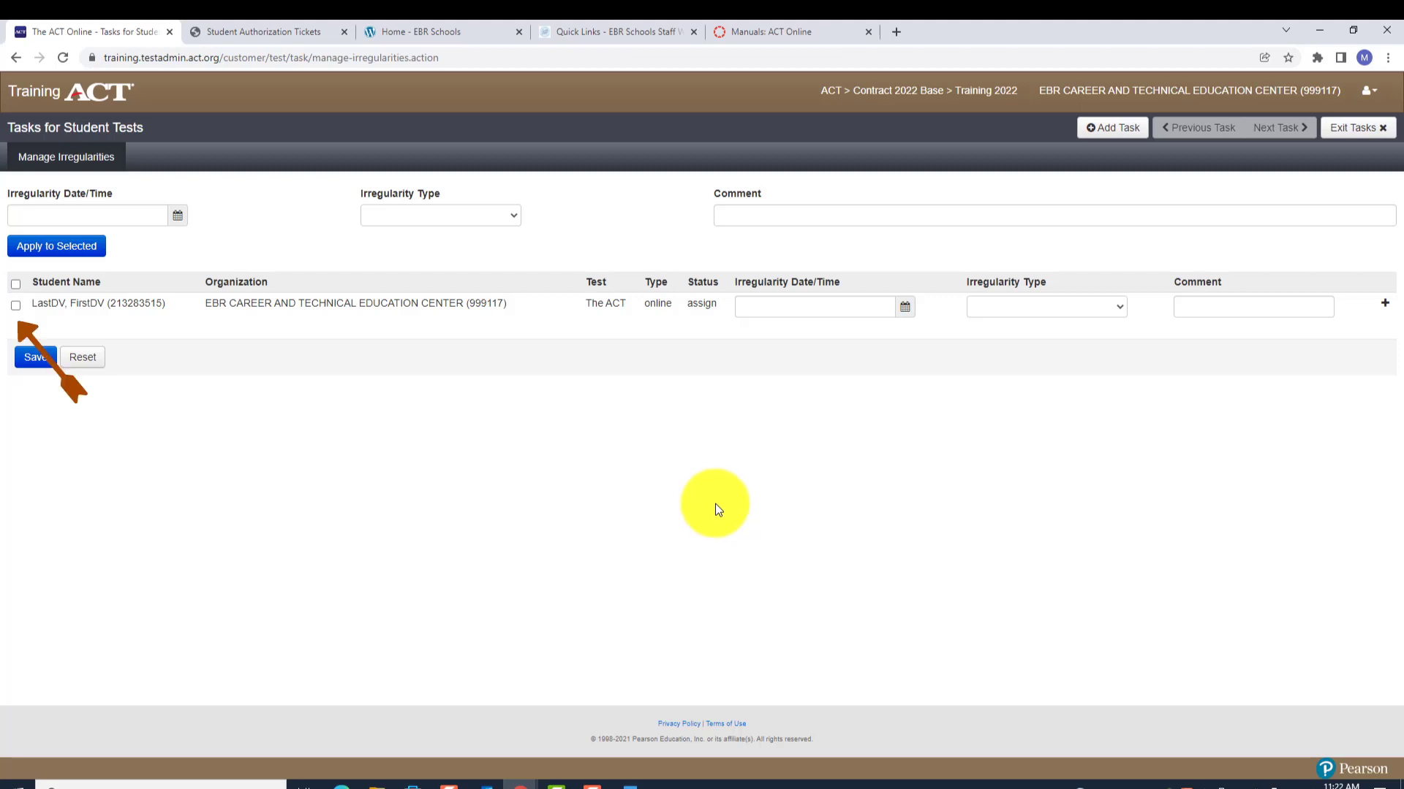
left_click(16, 305)
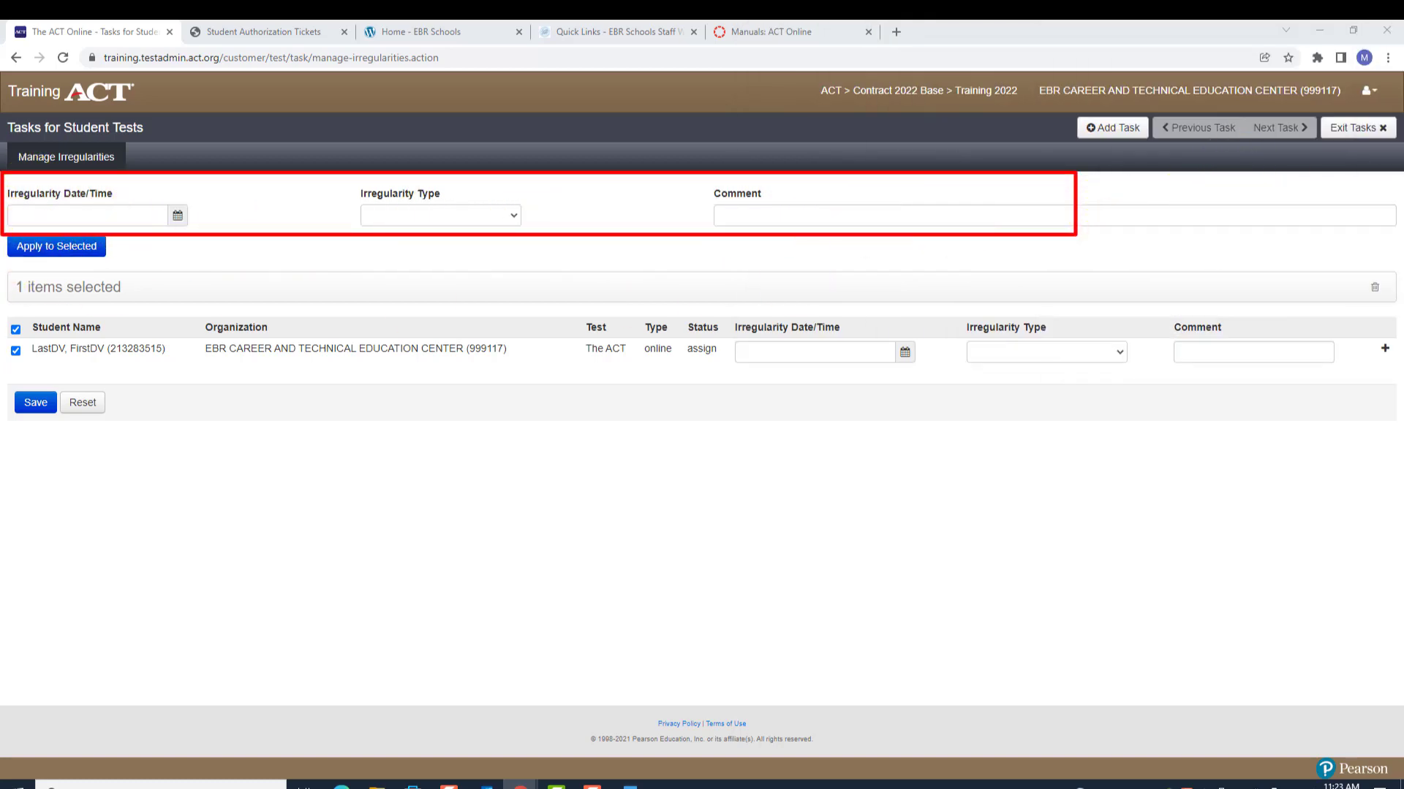
- Consult the Online Testing Administration Manual's instructions for entering irregularity details, and return to the irregularities task
left_click_drag(1403, 164, 454, 100)
left_click(796, 98)
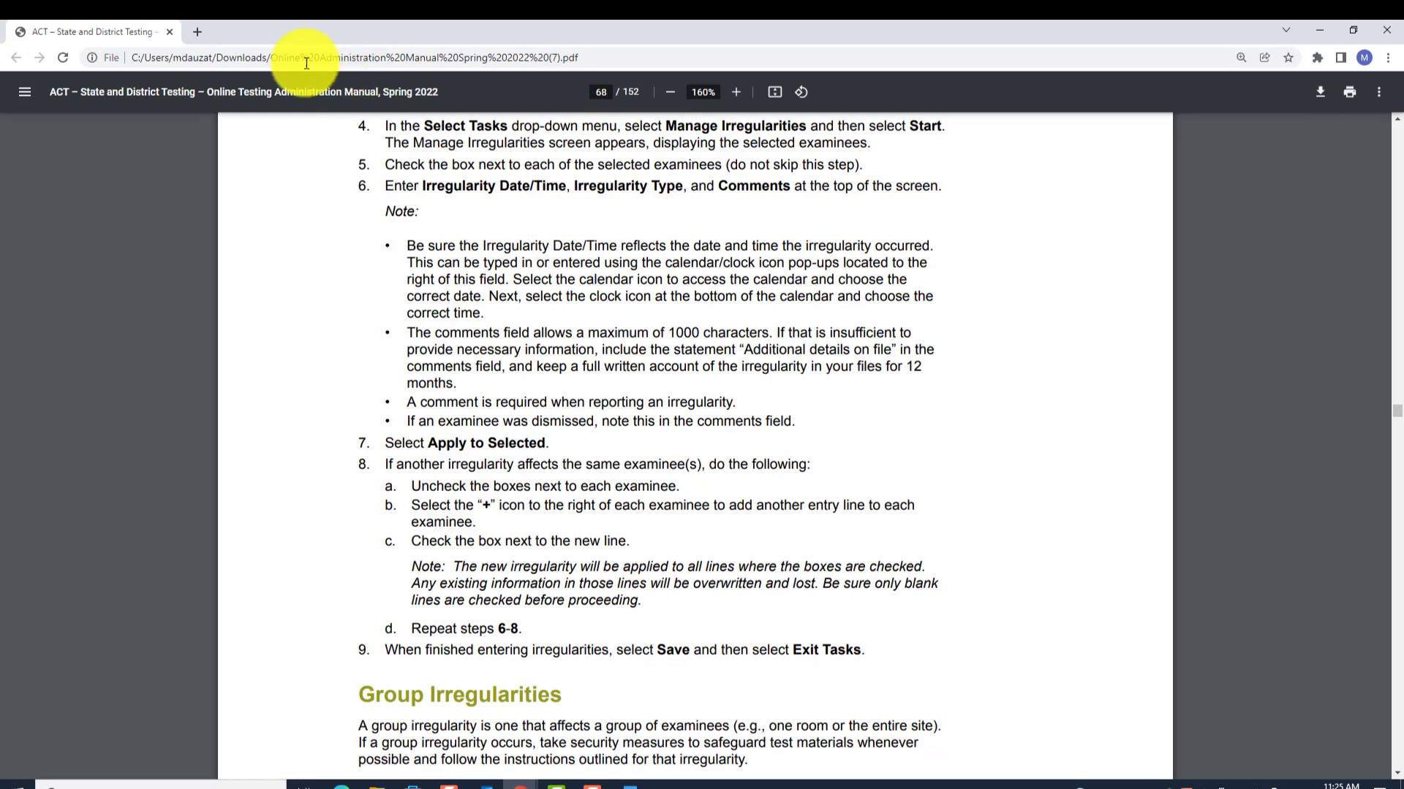
left_click_drag(235, 34, 1402, 37)
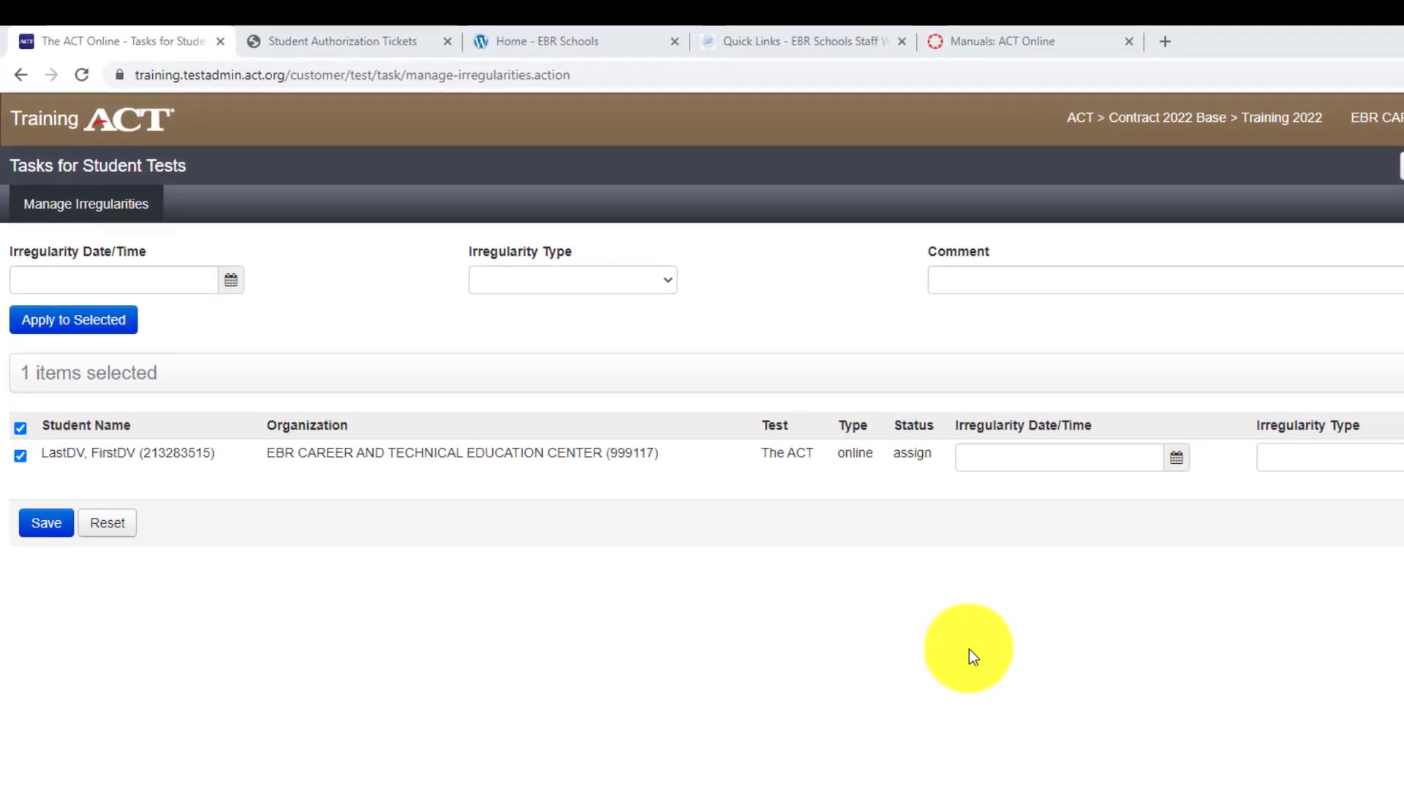
- Set the irregularity date to January 16, 2022, using the default time offered
left_click(230, 282)
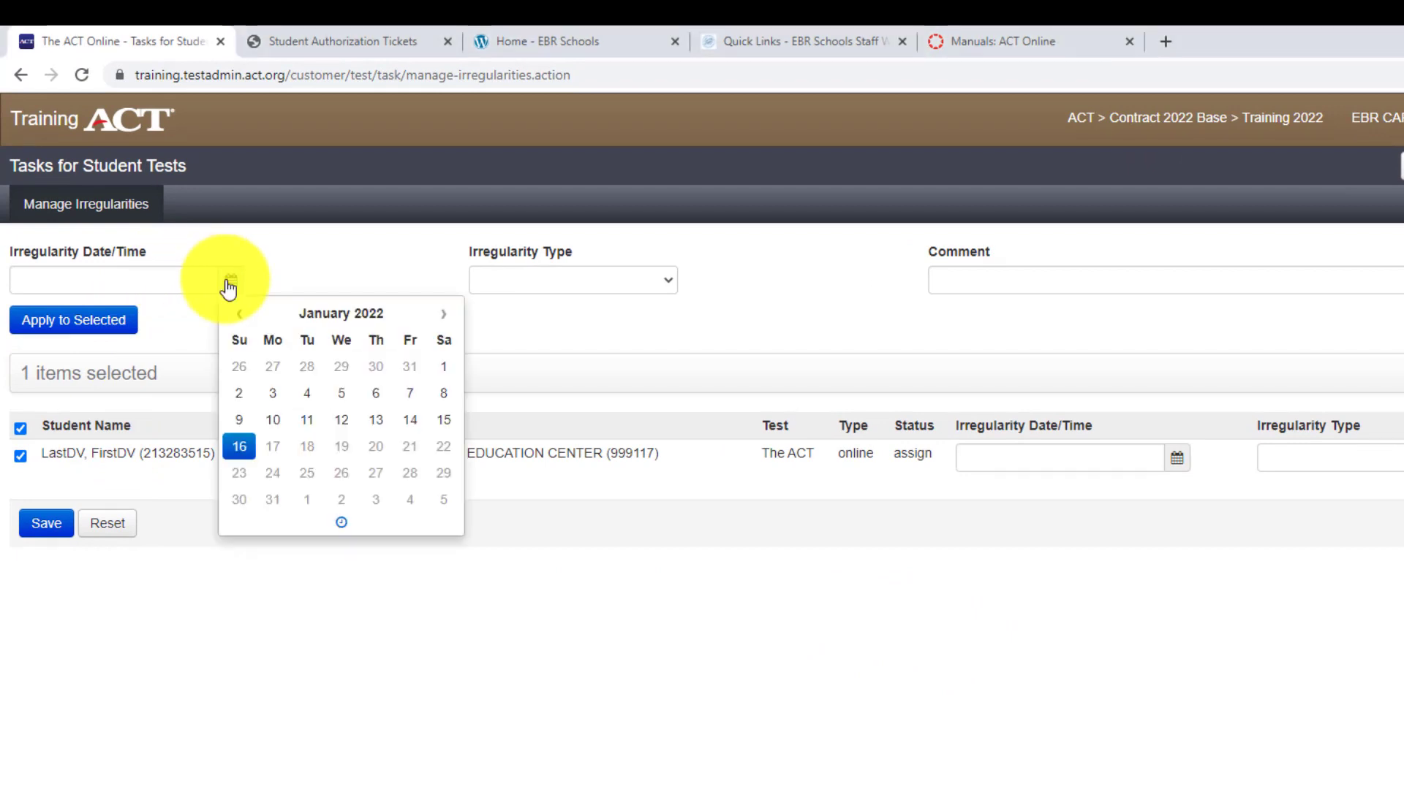
left_click(238, 448)
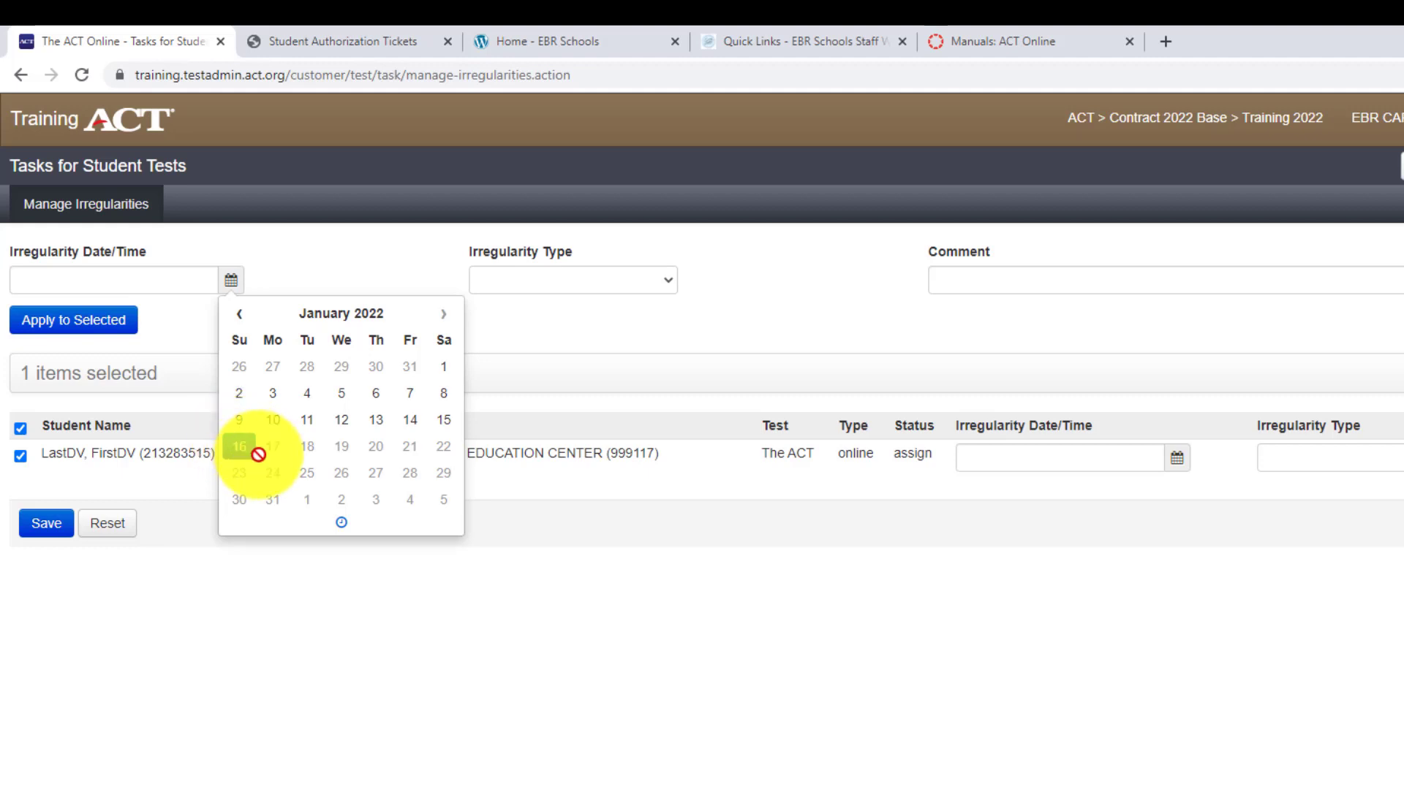
left_click(343, 524)
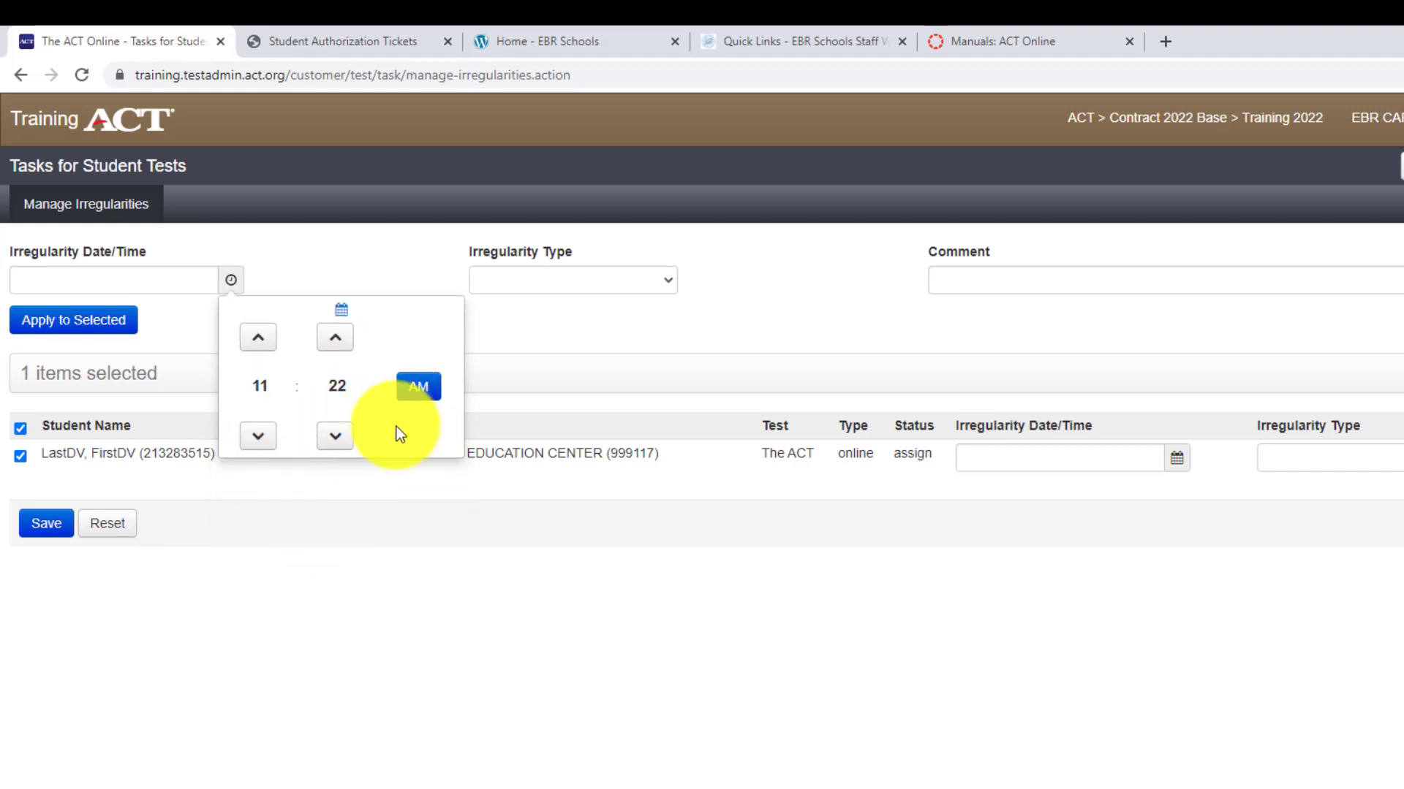
left_click(379, 604)
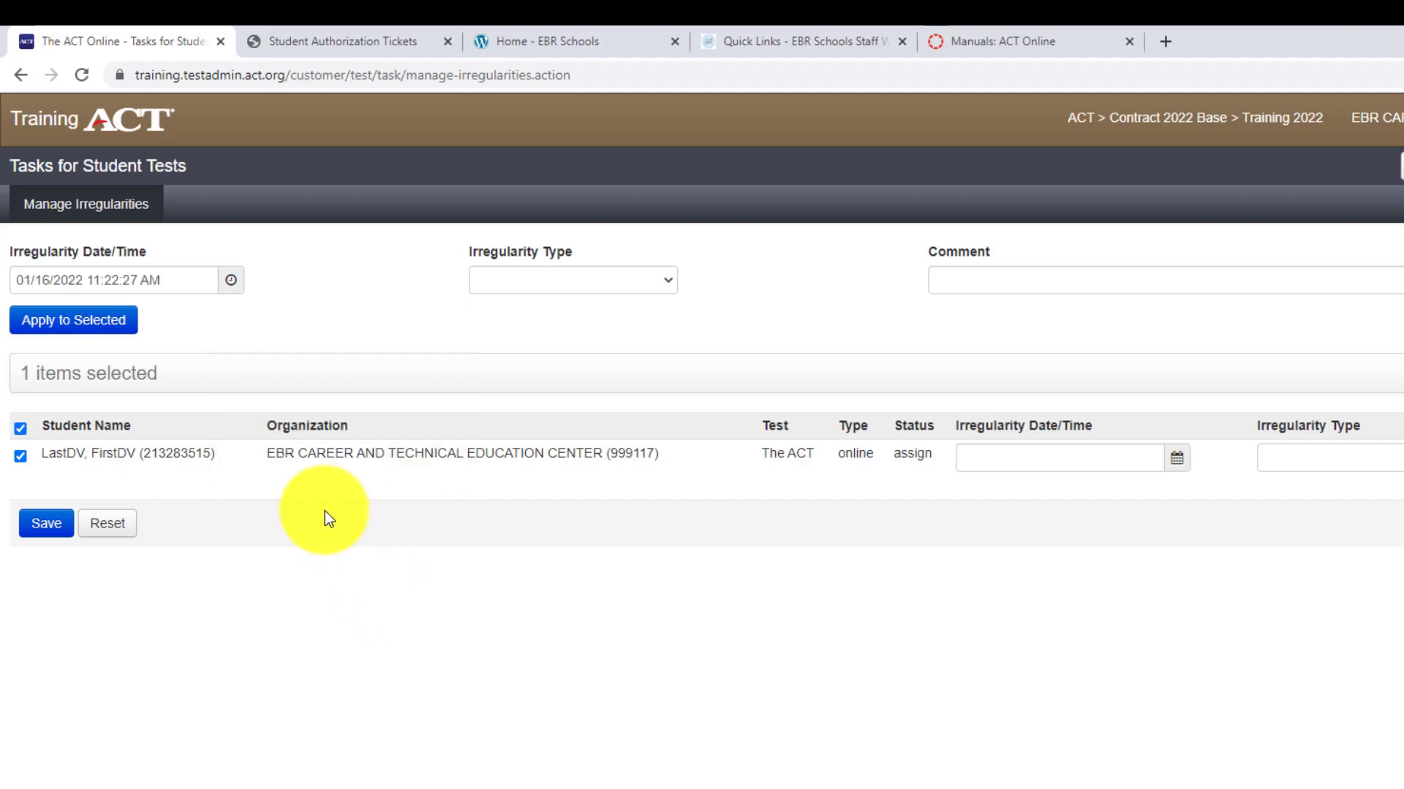
- Reselect January 16, 2022 as the irregularity date and set the time to 10:20 AM
left_click(231, 282)
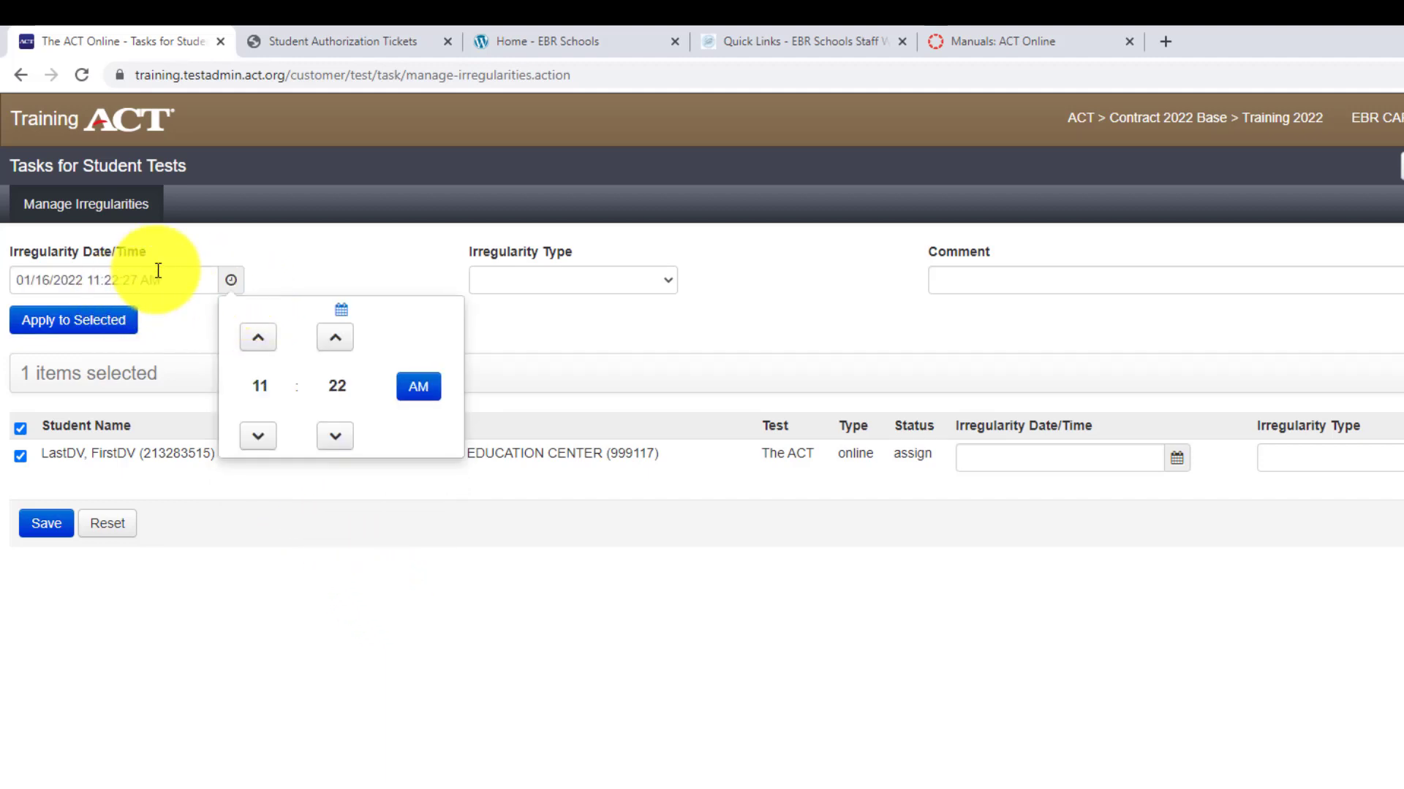
left_click(158, 278)
left_click(231, 282)
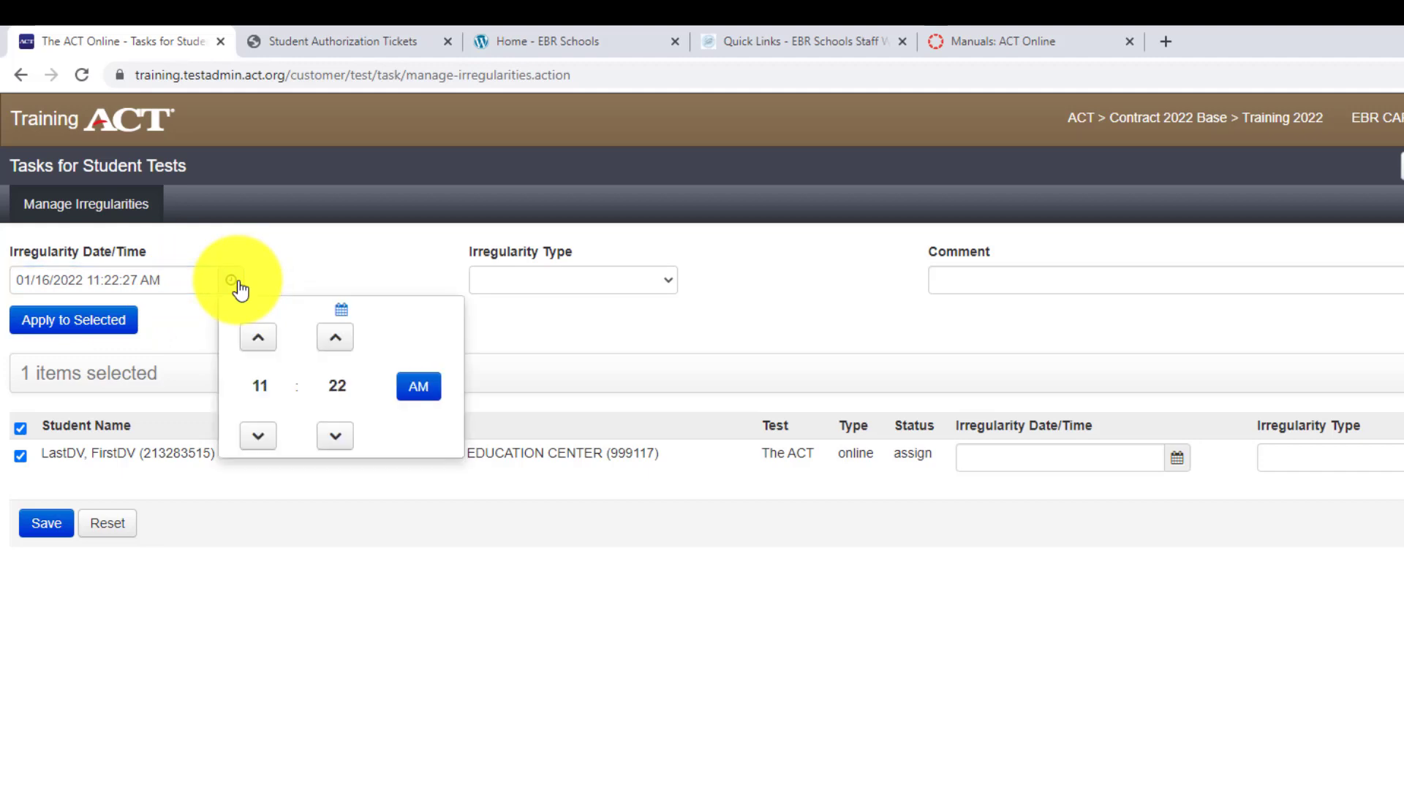
left_click(341, 311)
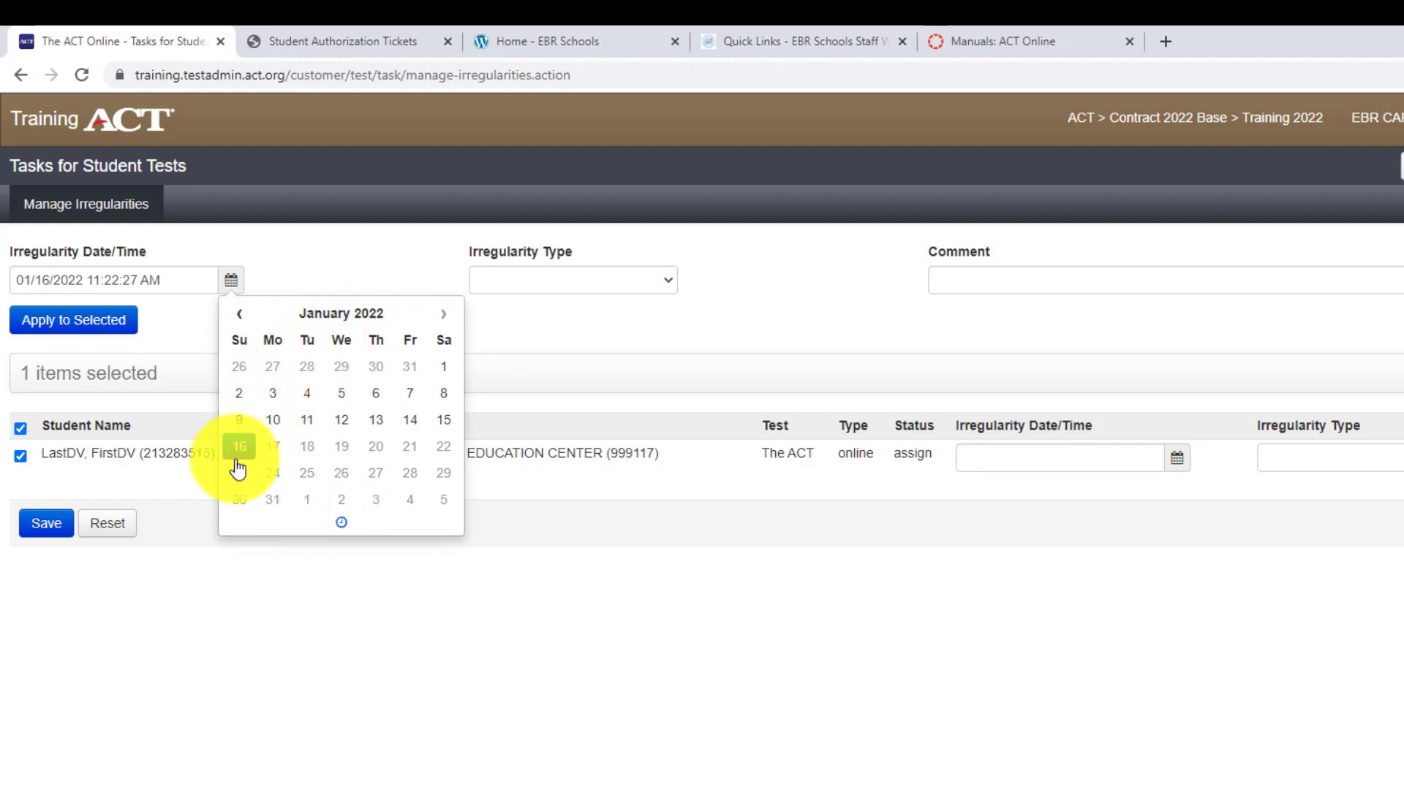
left_click(239, 449)
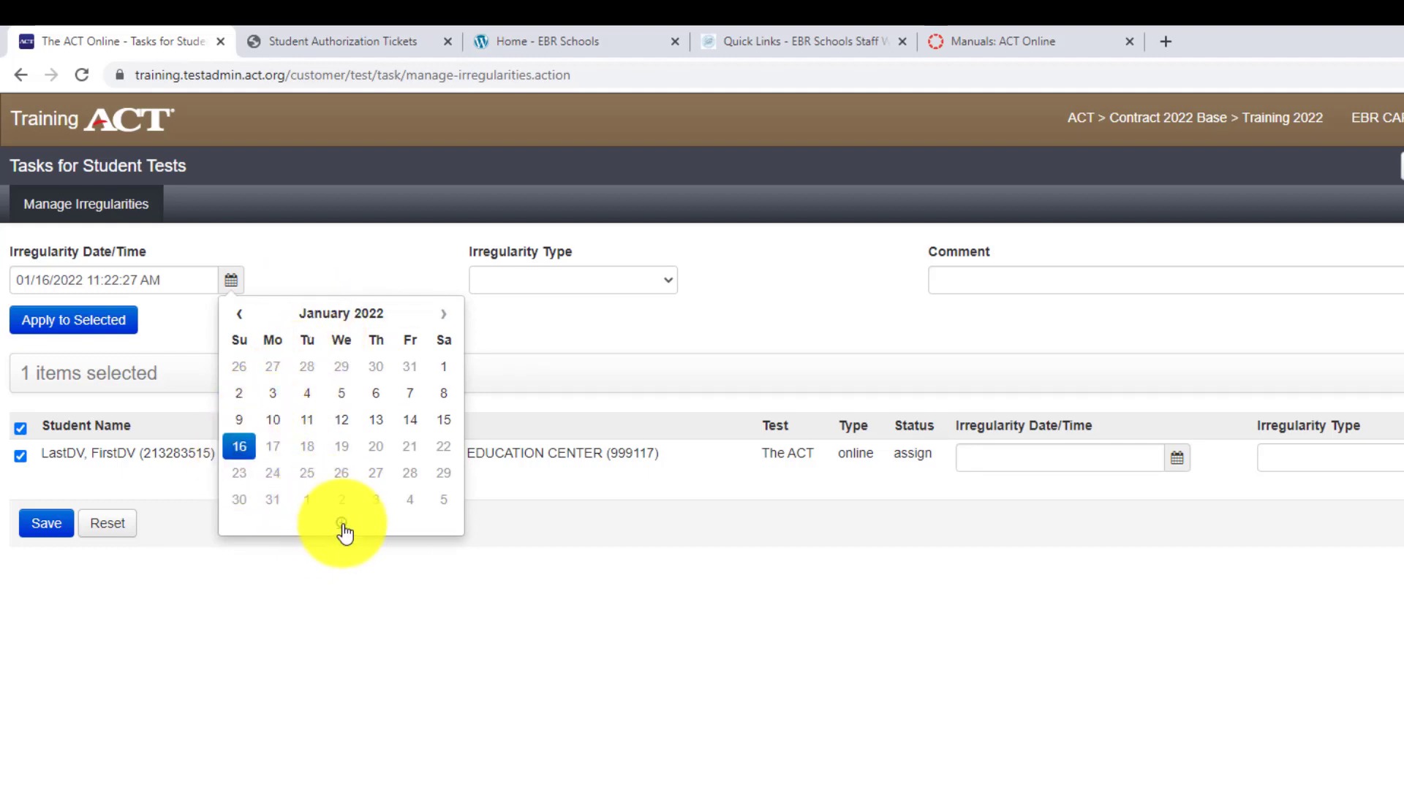
left_click(342, 522)
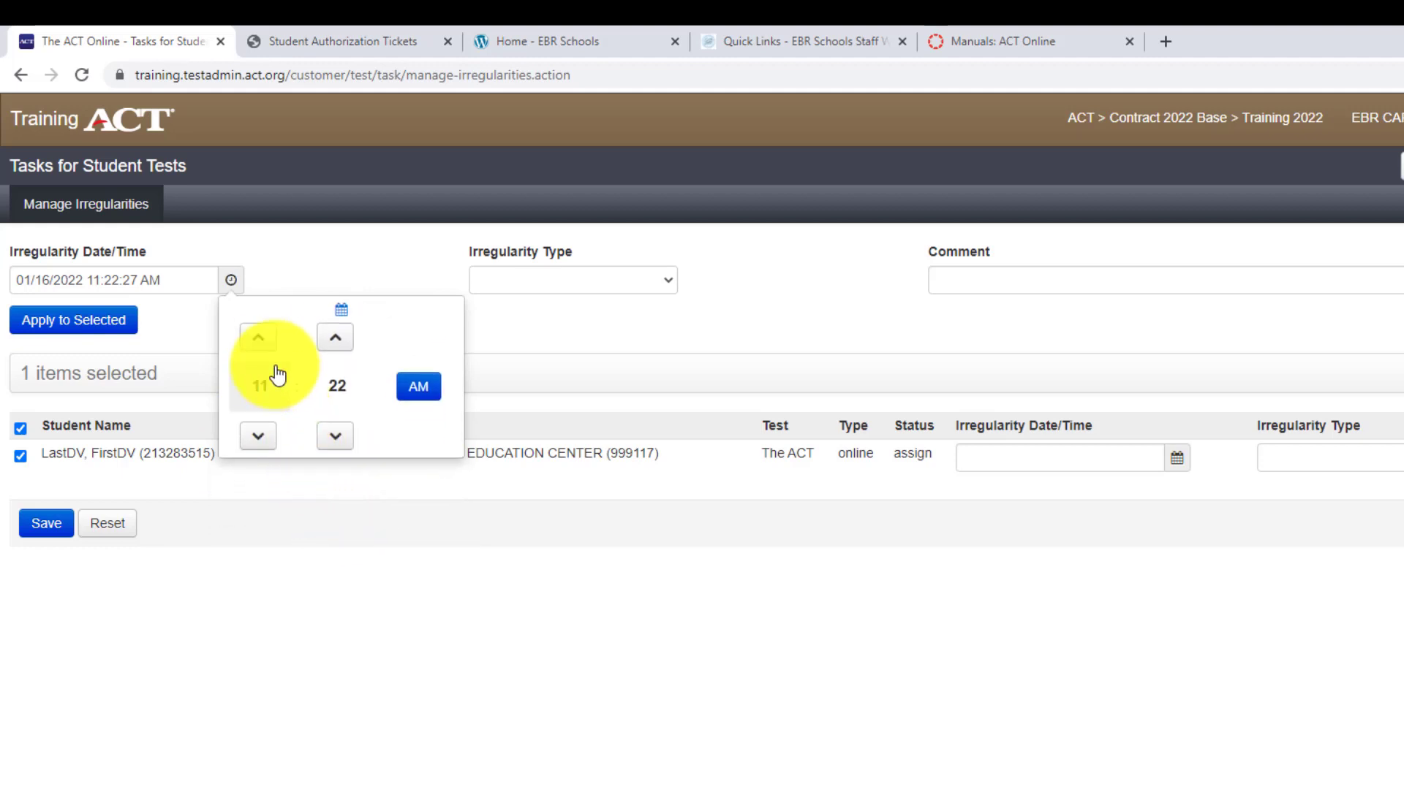
left_click(260, 437)
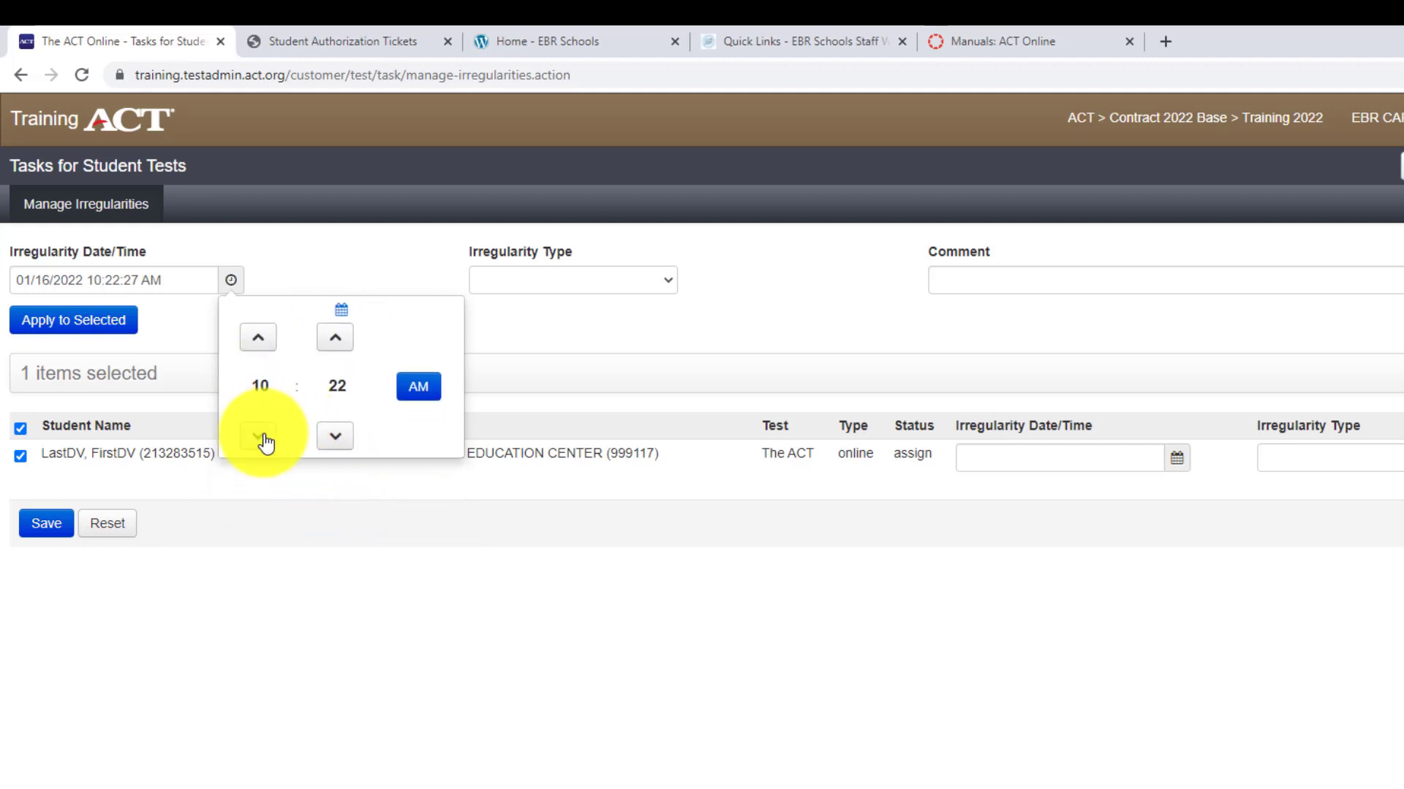
left_click(340, 440)
left_click(342, 439)
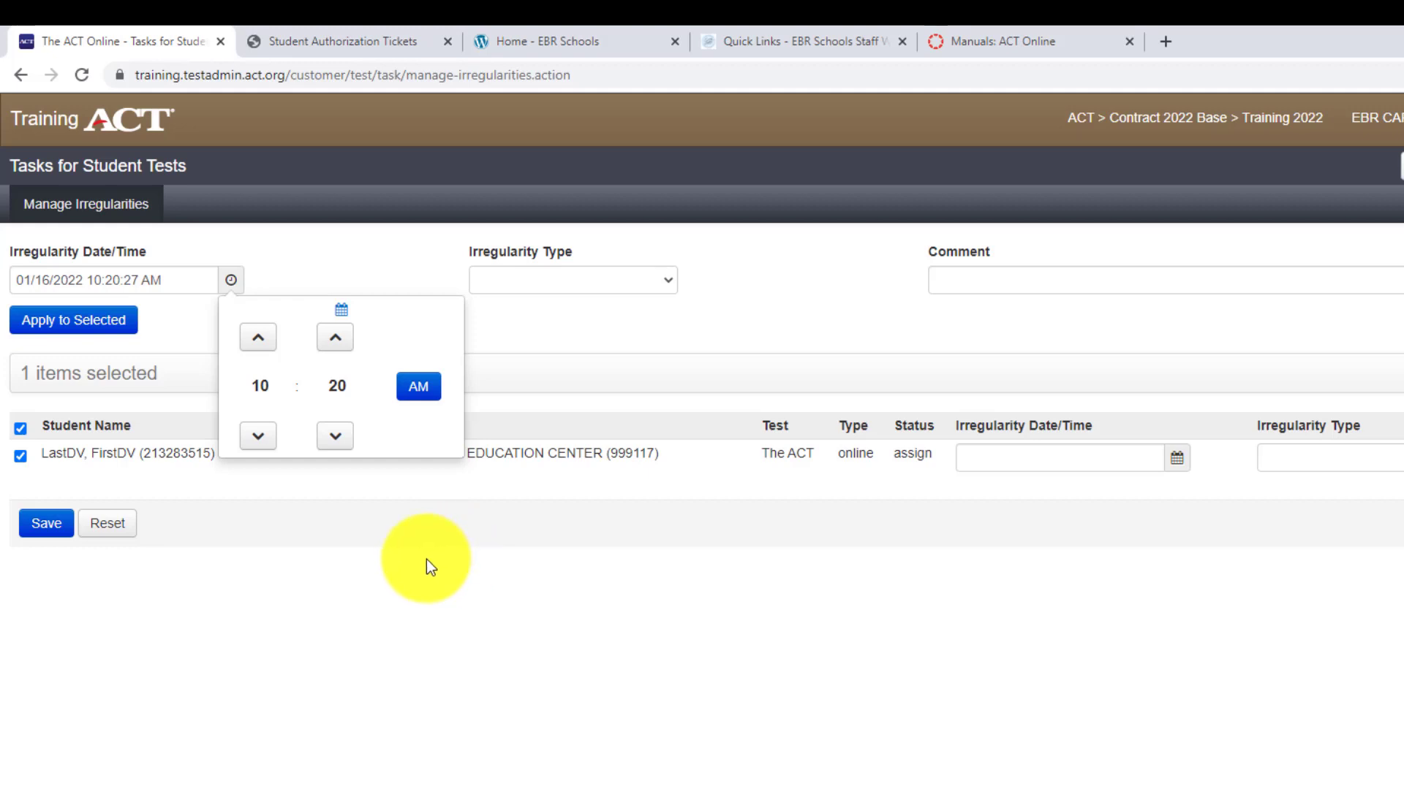
left_click(428, 561)
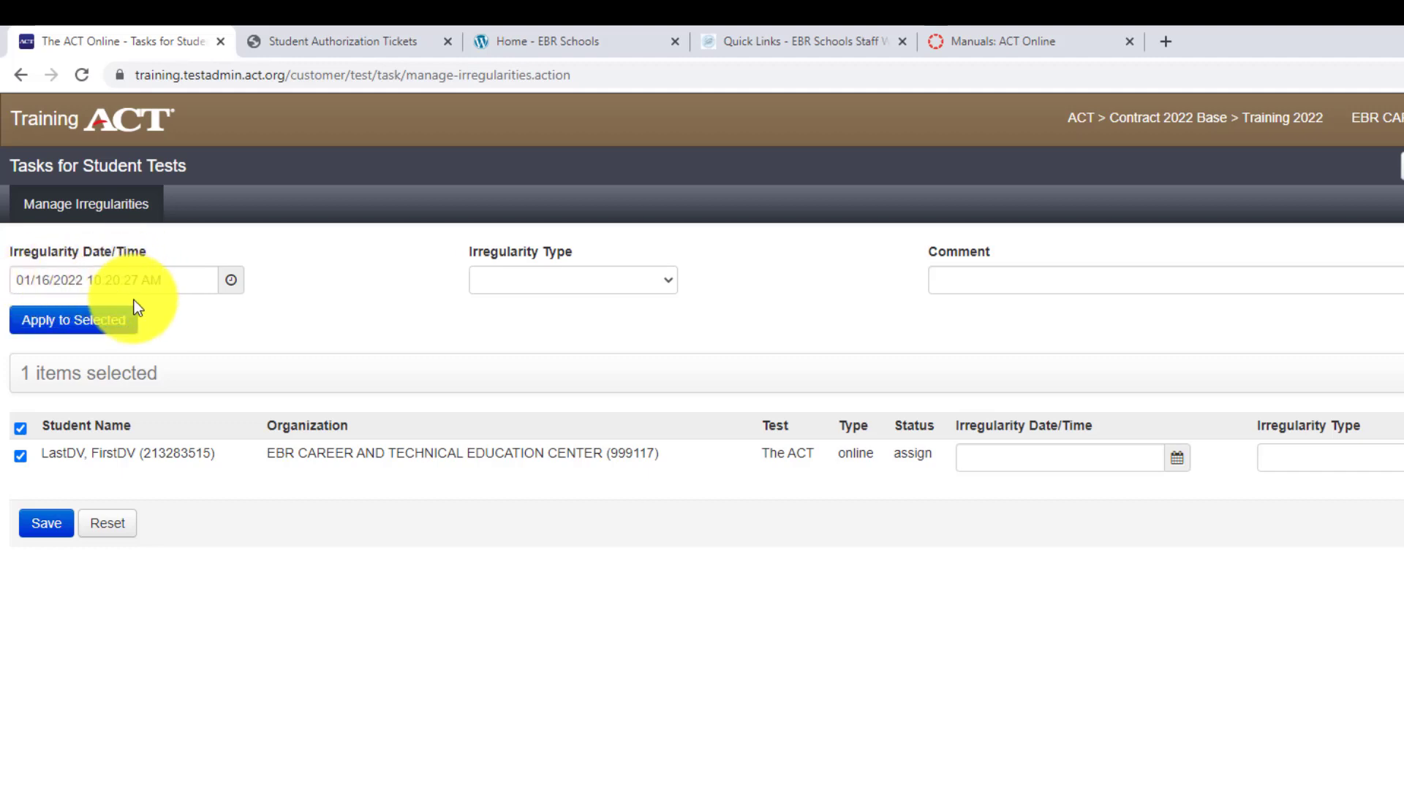
- Set the irregularity type for the selected examinee to Examinee - Cell phone use (or other device)
left_click(667, 285)
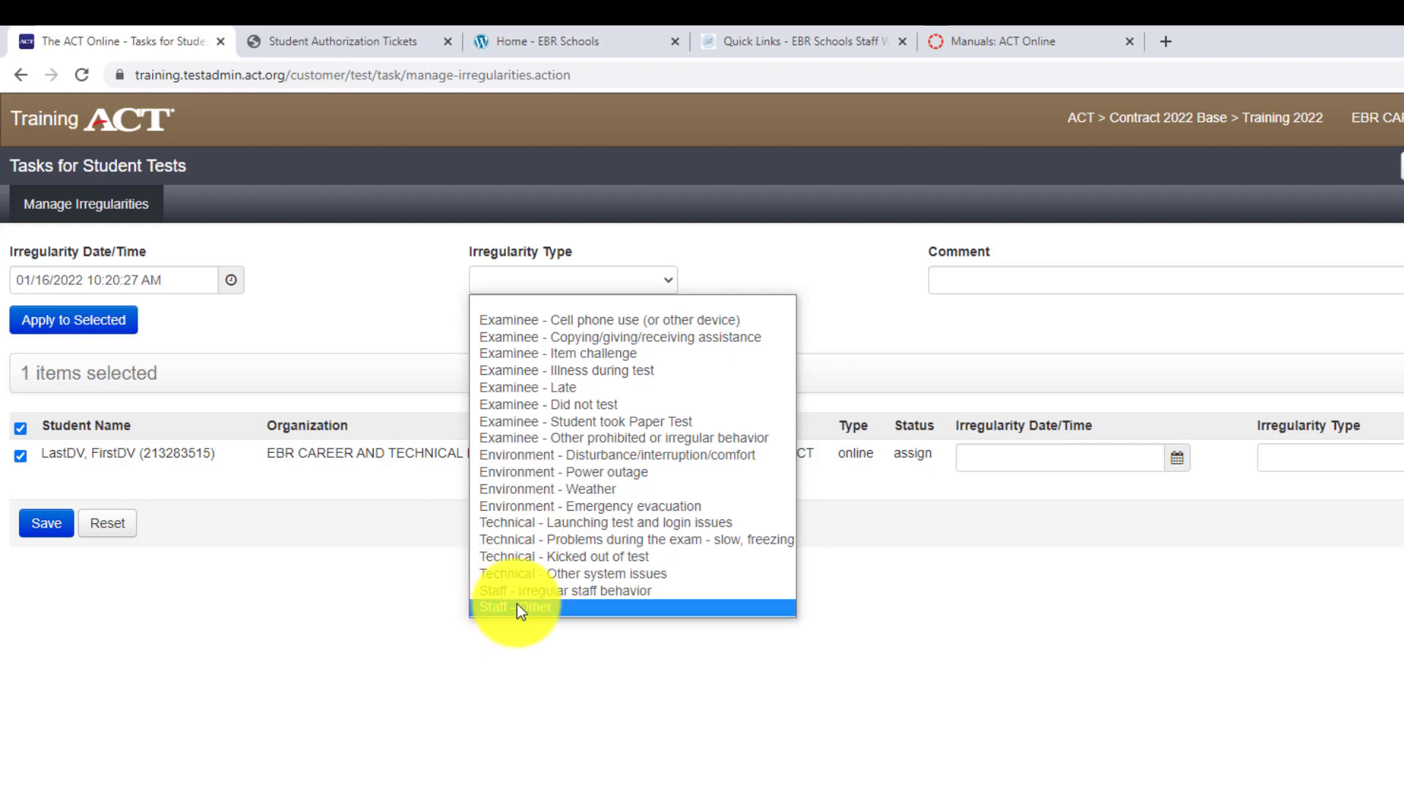
left_click(574, 322)
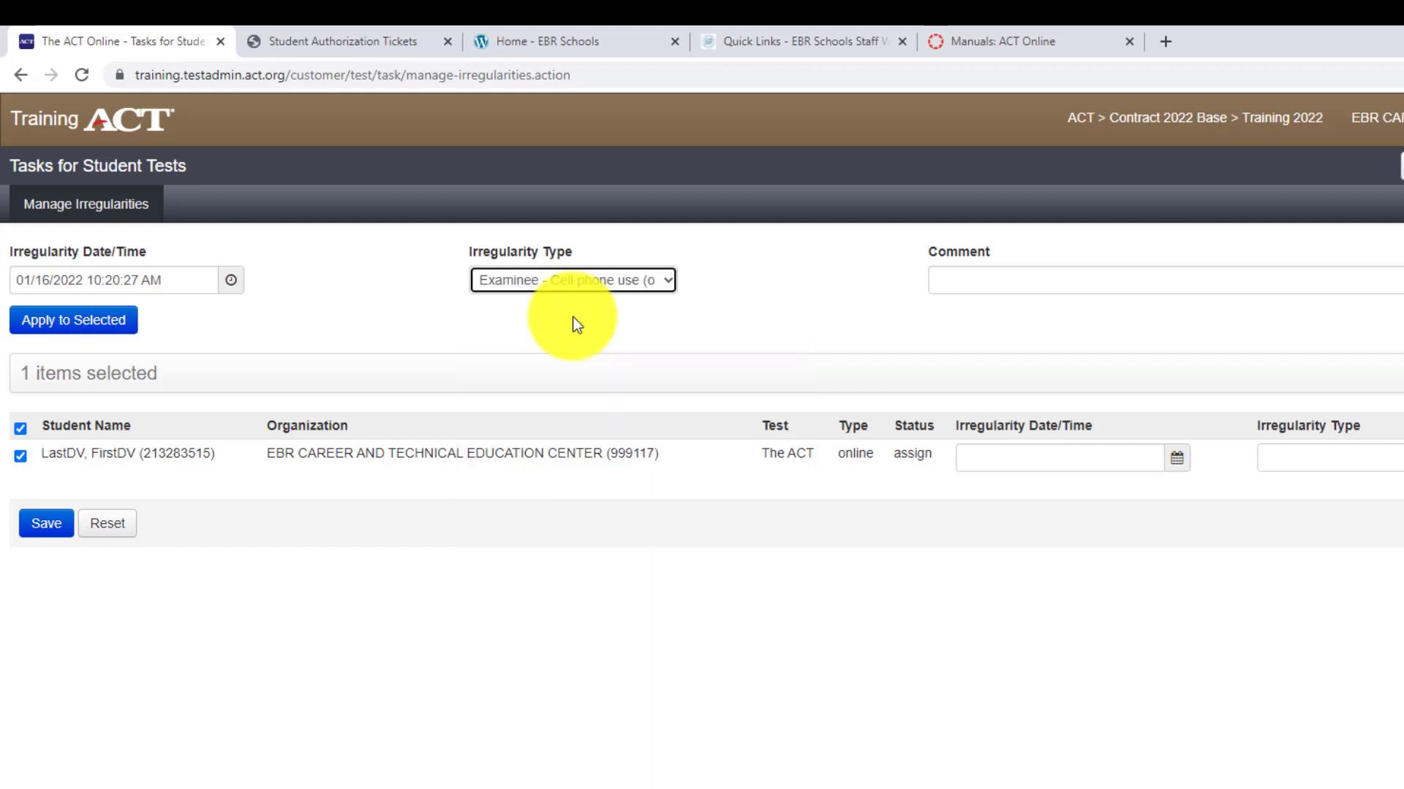
- Enter the comment "Student cell phone beeped during test 1. Student was dismissed when this occurred. Void test. Student will not take makeup."
left_click(981, 280)
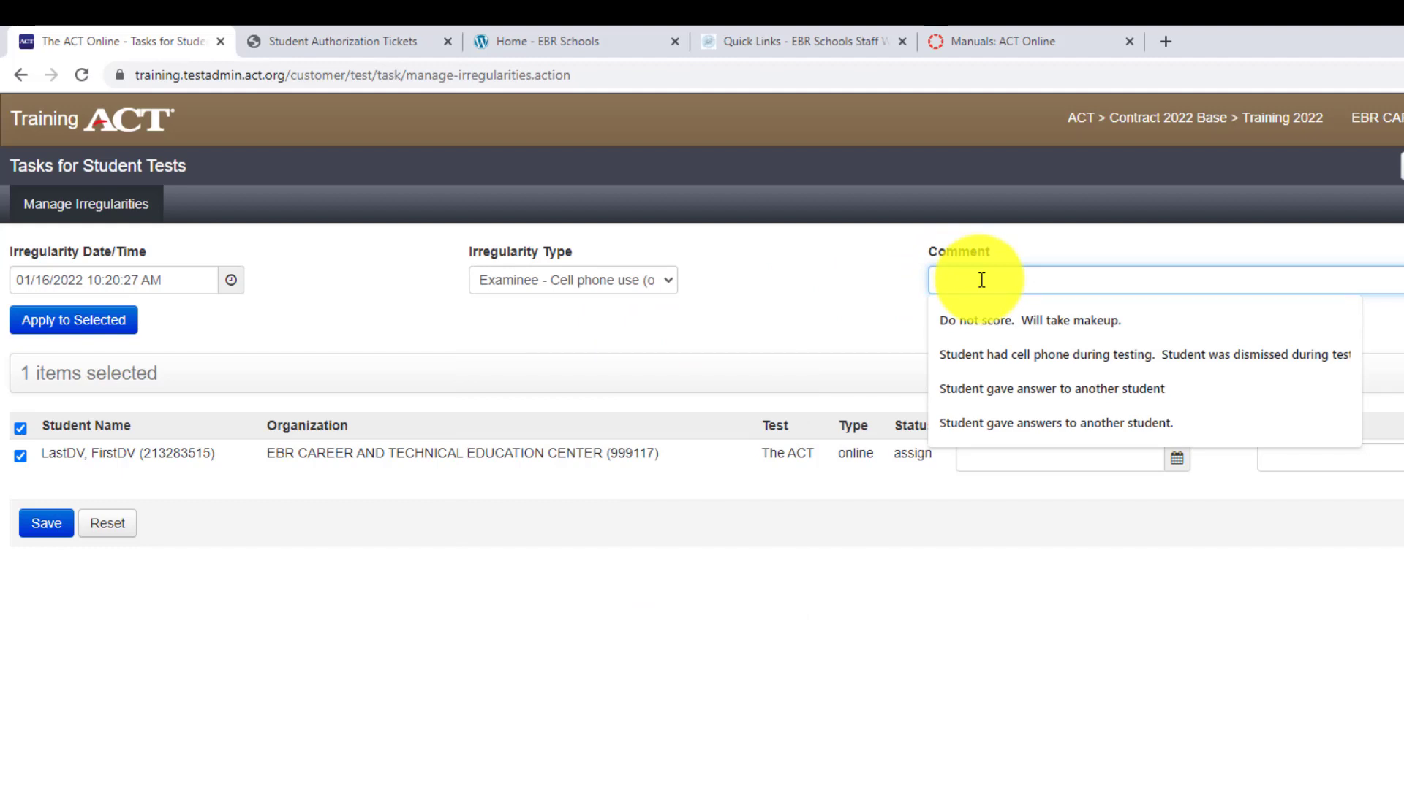
type("Student")
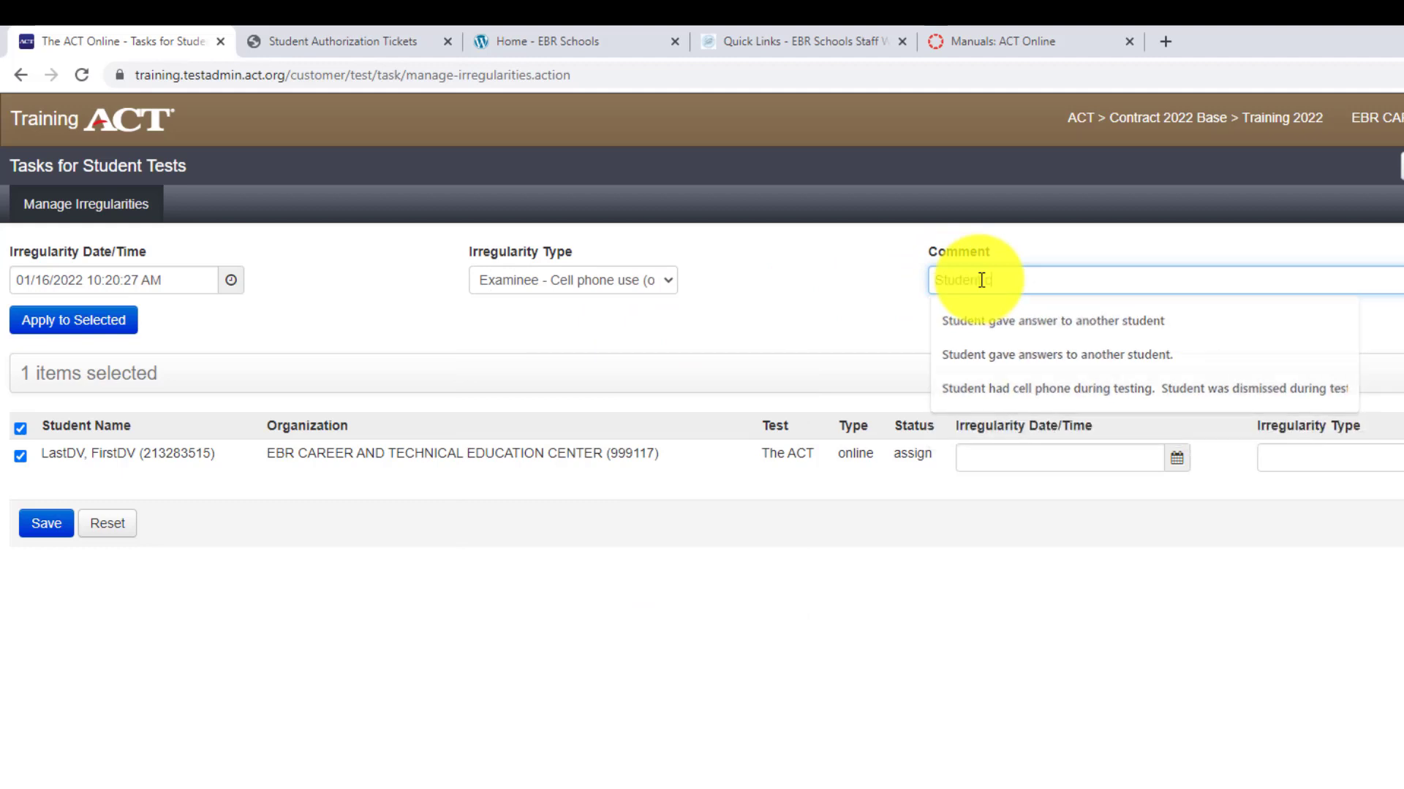
type(" cell phone")
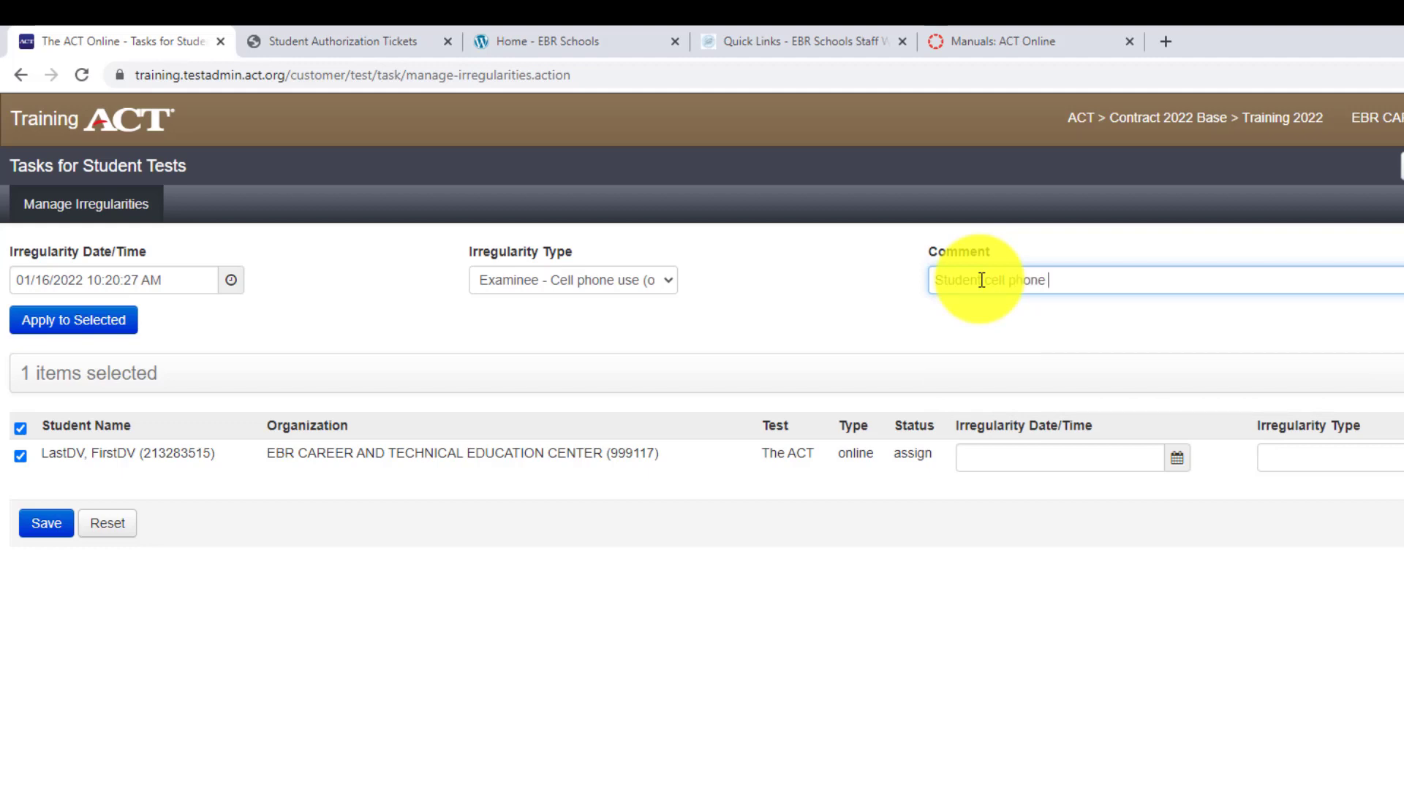
type(" beeped during test 1")
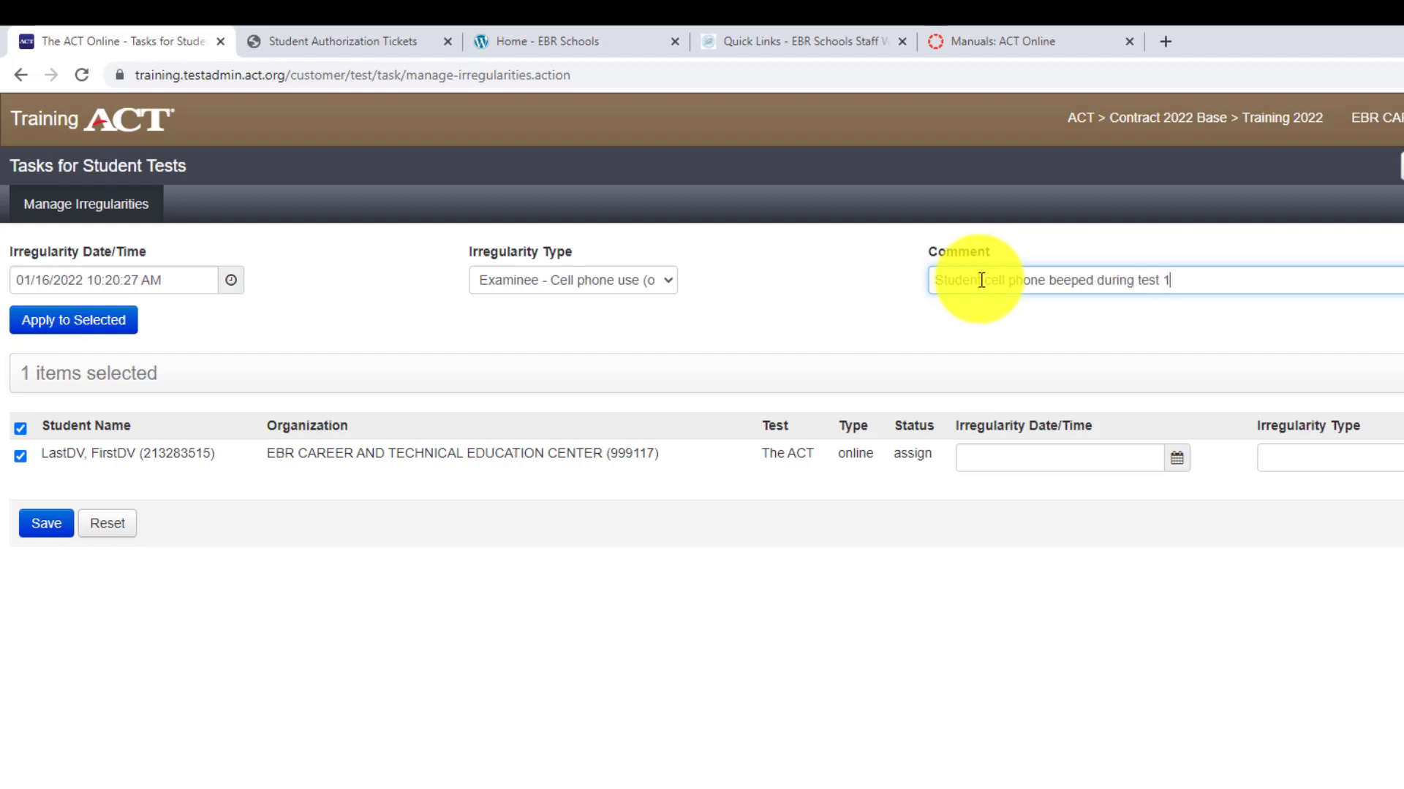
type(".  Student was dismissed")
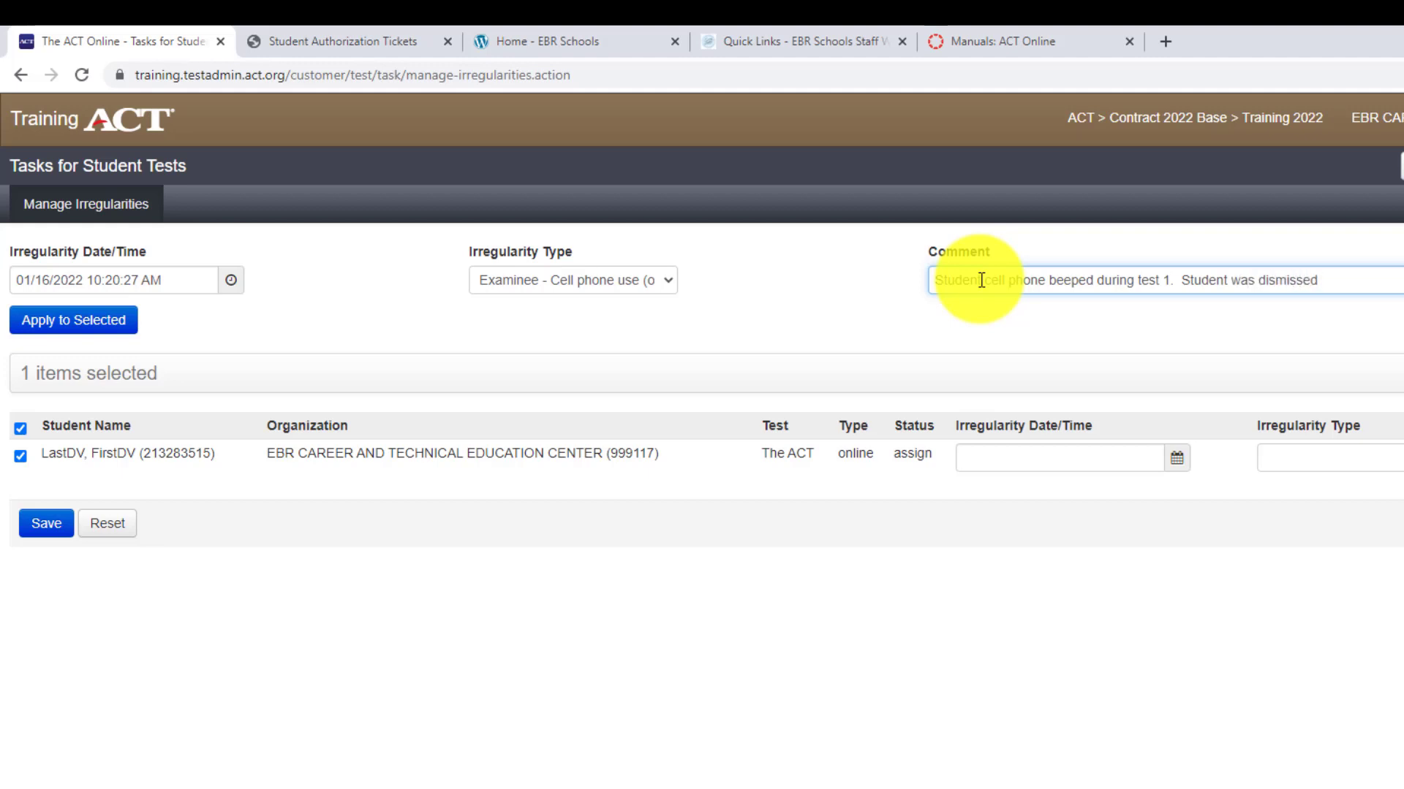
type(" when this occu")
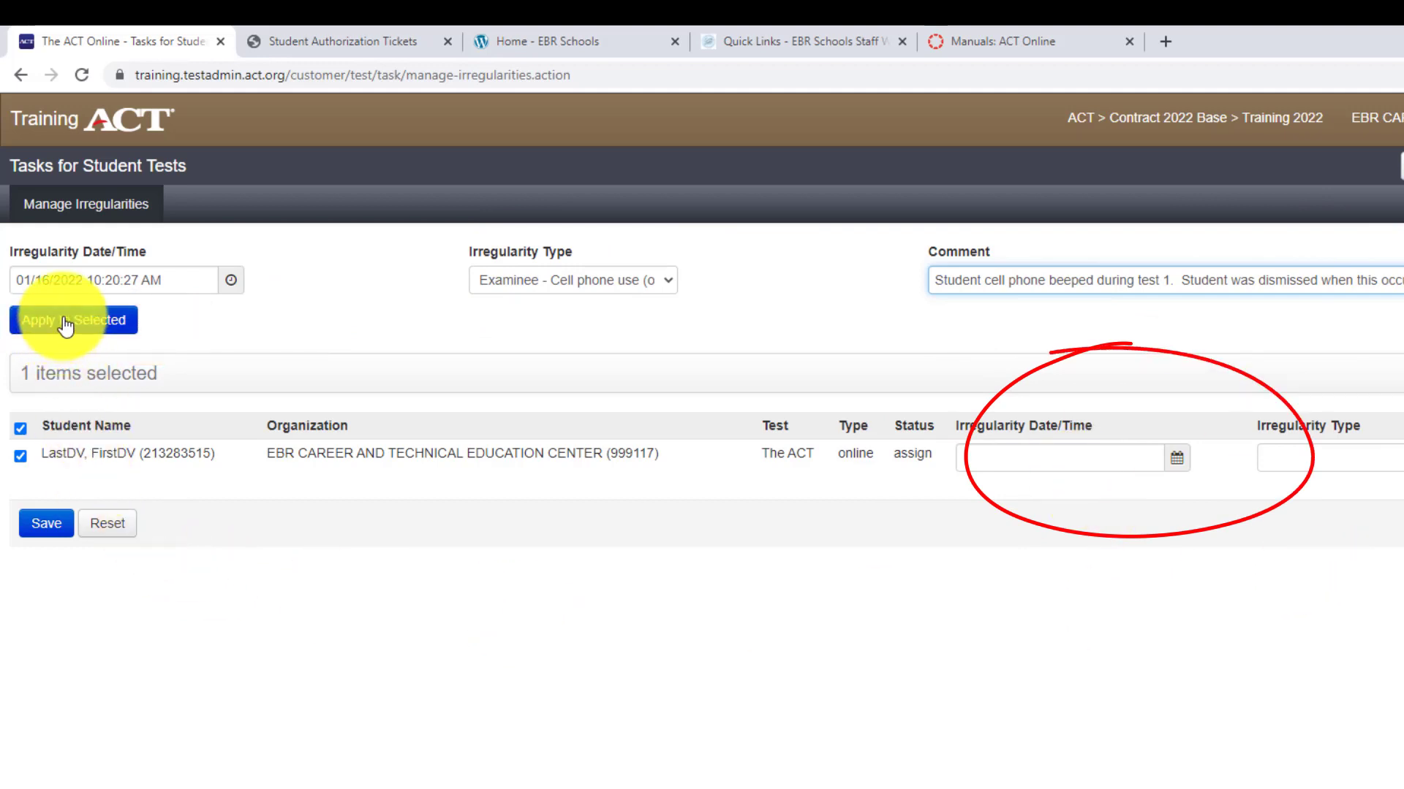
- Consult the Online Testing Administration Manual's steps that follow entering the irregularity details, and return to the irregularities task
key("alt+Tab")
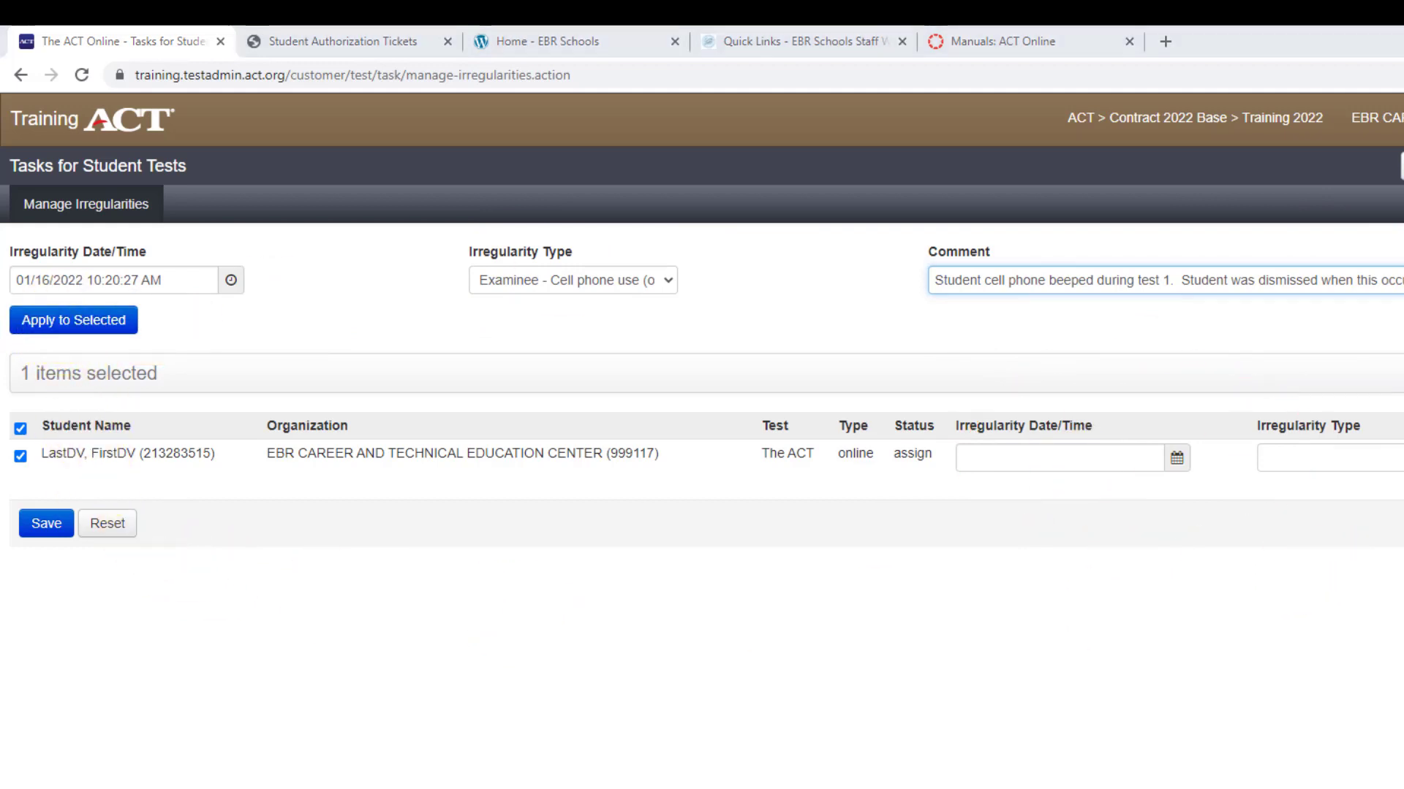
left_click_drag(1105, 164, 692, 177)
scroll(761, 384, "down", 3)
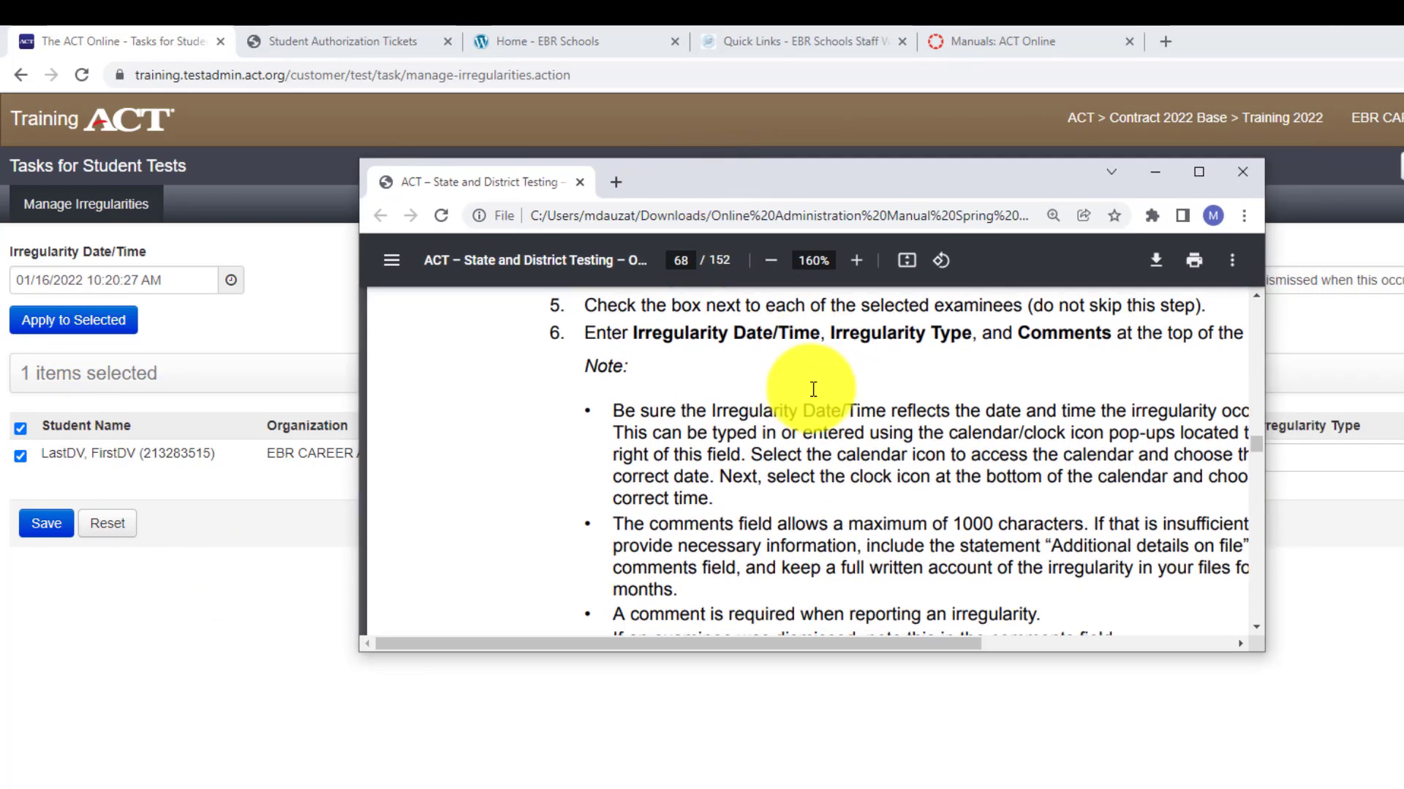
left_click(1196, 173)
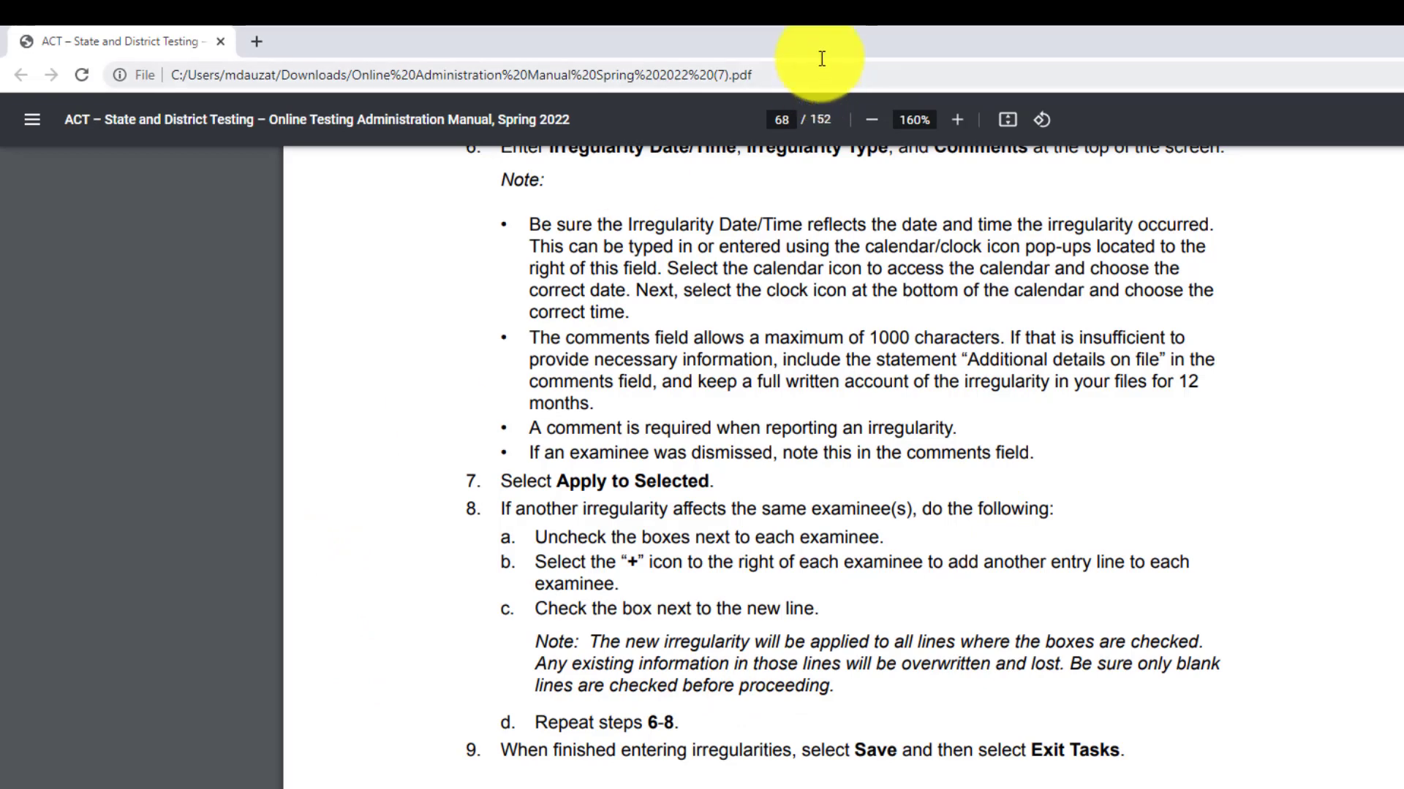
left_click_drag(712, 38, 1403, 44)
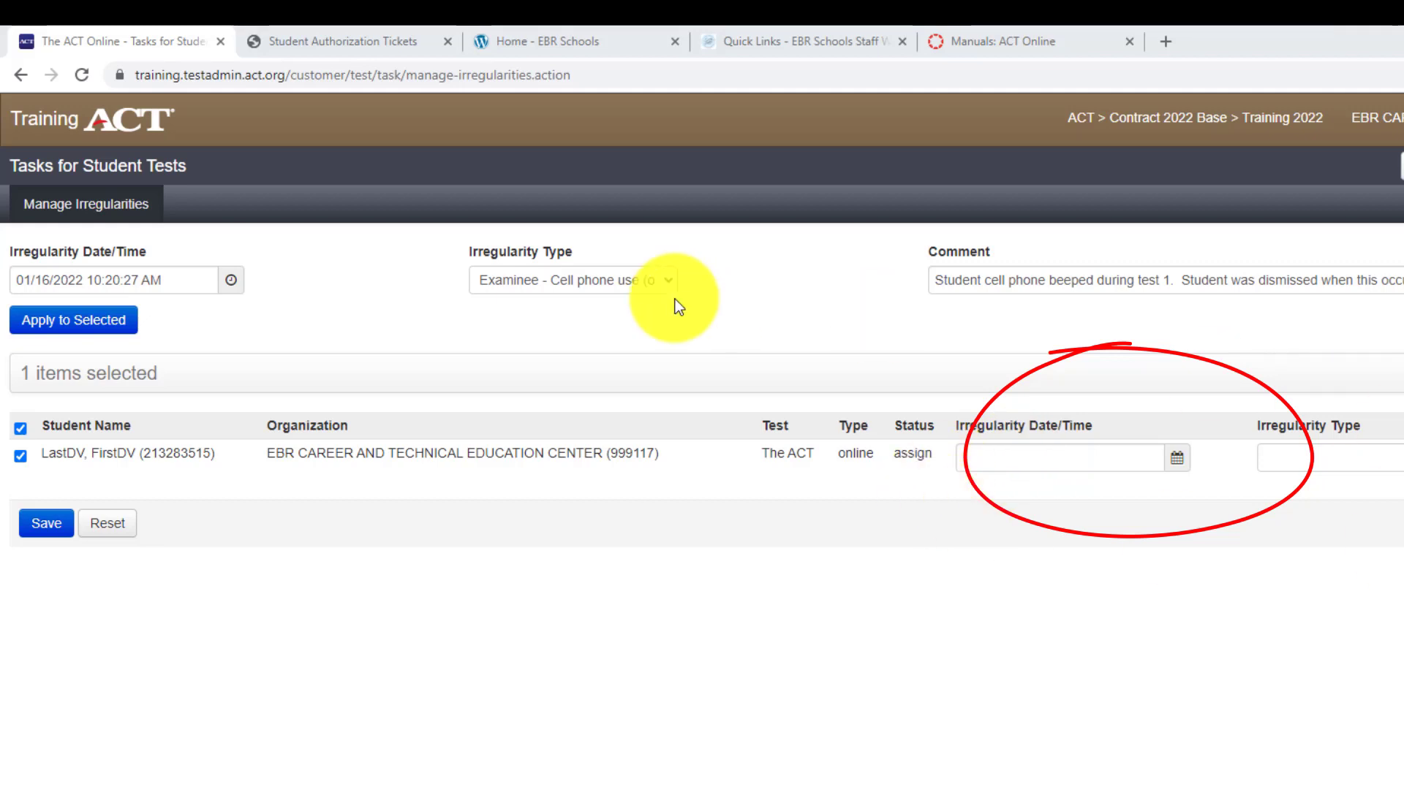
- Apply the entered date, type and comment to the selected examinee and save the irregularity
left_click(79, 329)
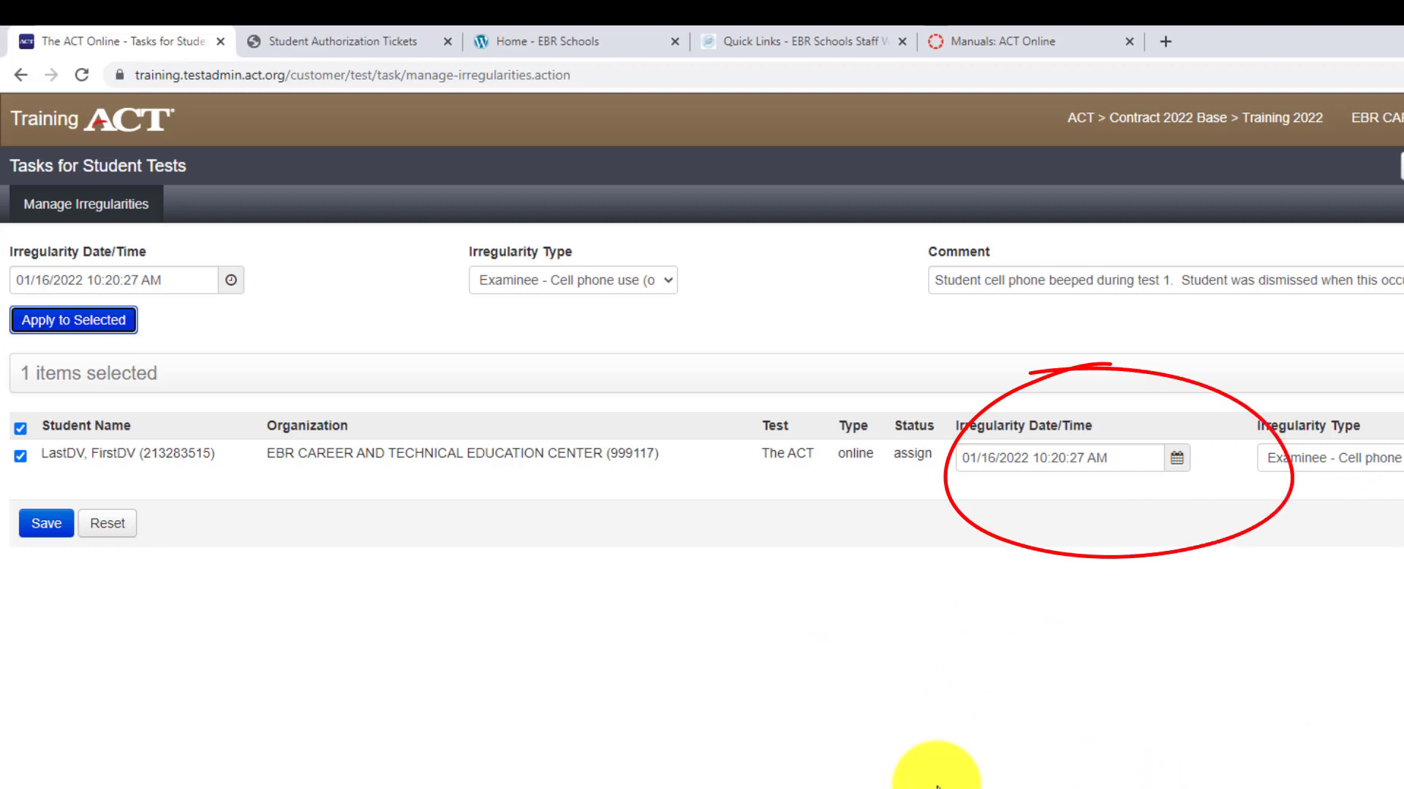
left_click(49, 529)
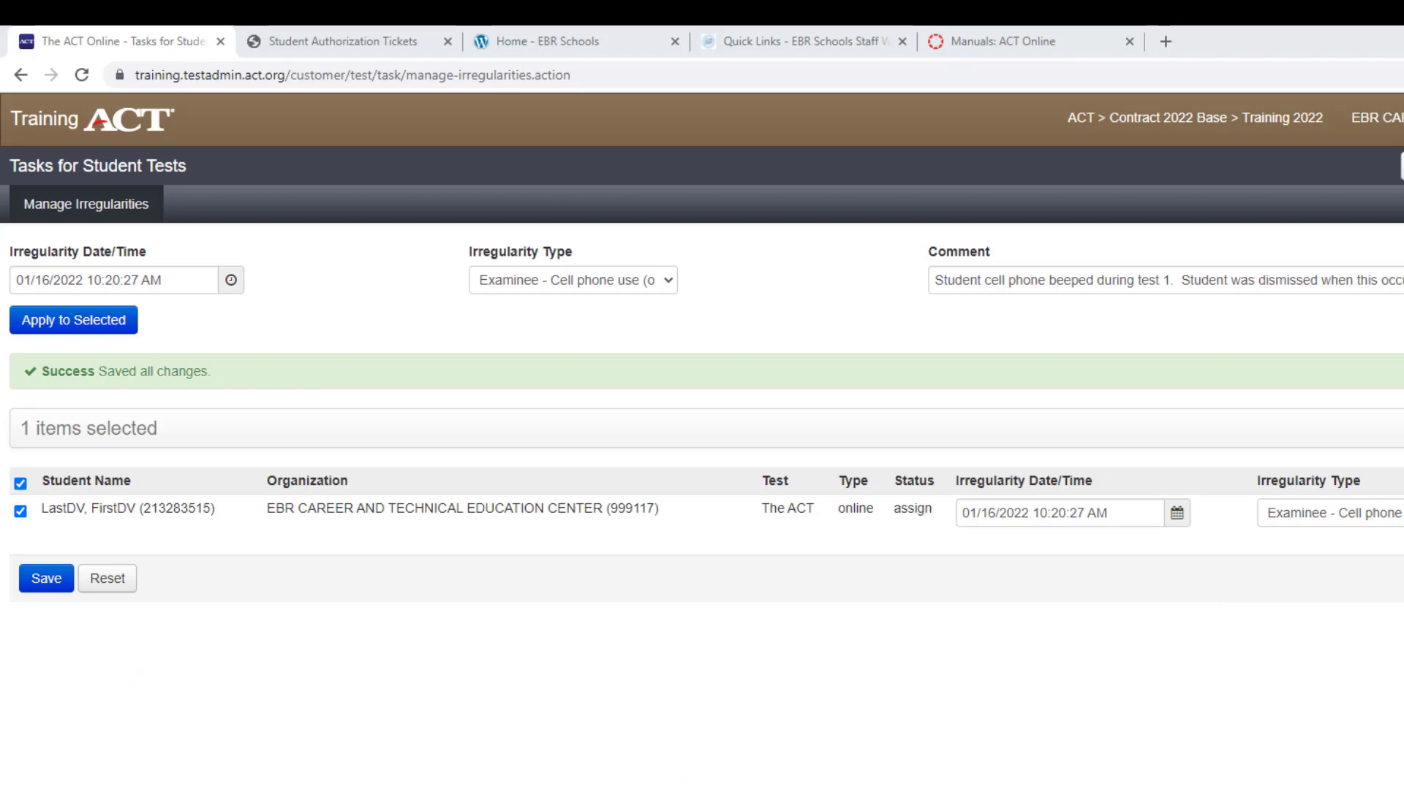
- Consult the testing manual's instructions for reporting another irregularity that affects the same examinee
key("alt+Tab")
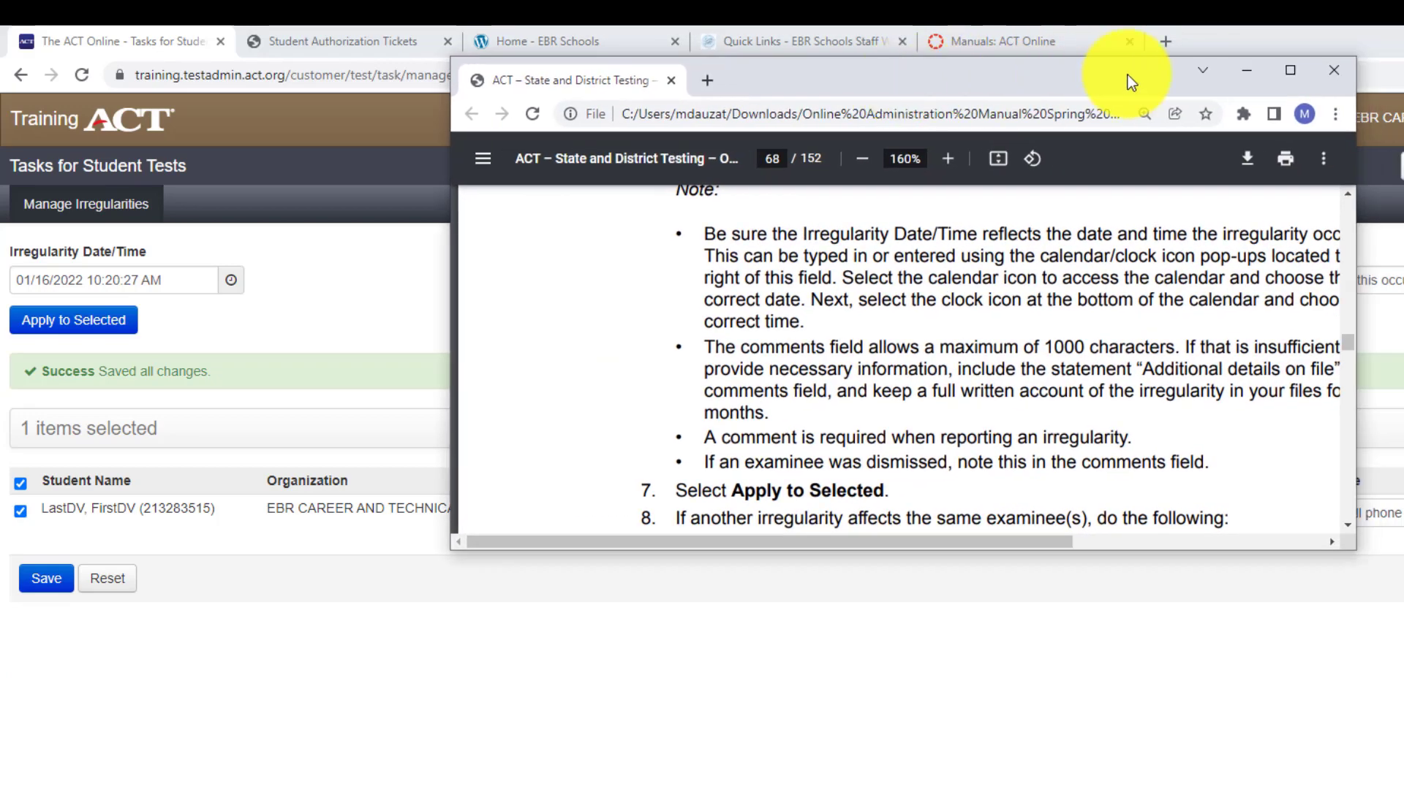
left_click(1290, 71)
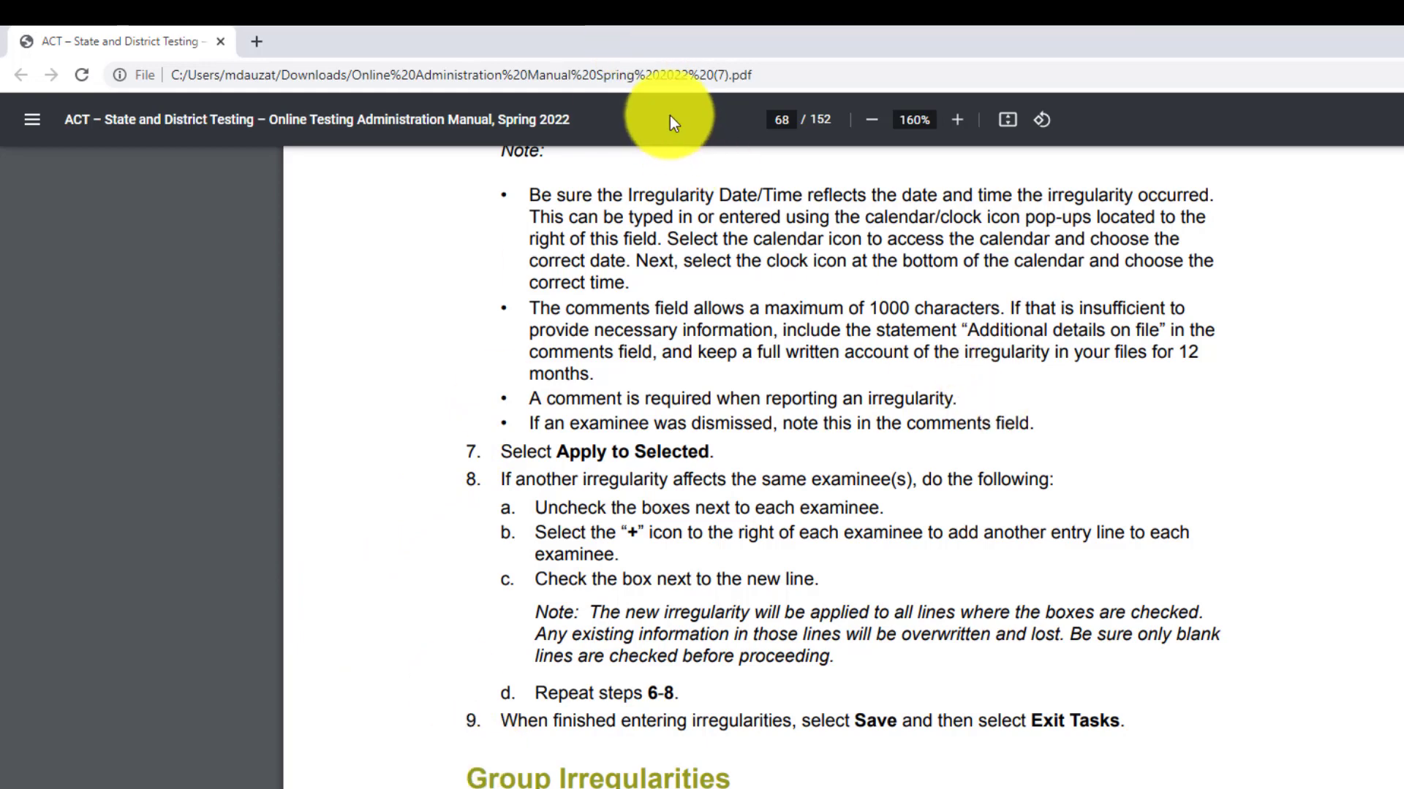
left_click_drag(608, 48, 691, 125)
left_click(1107, 121)
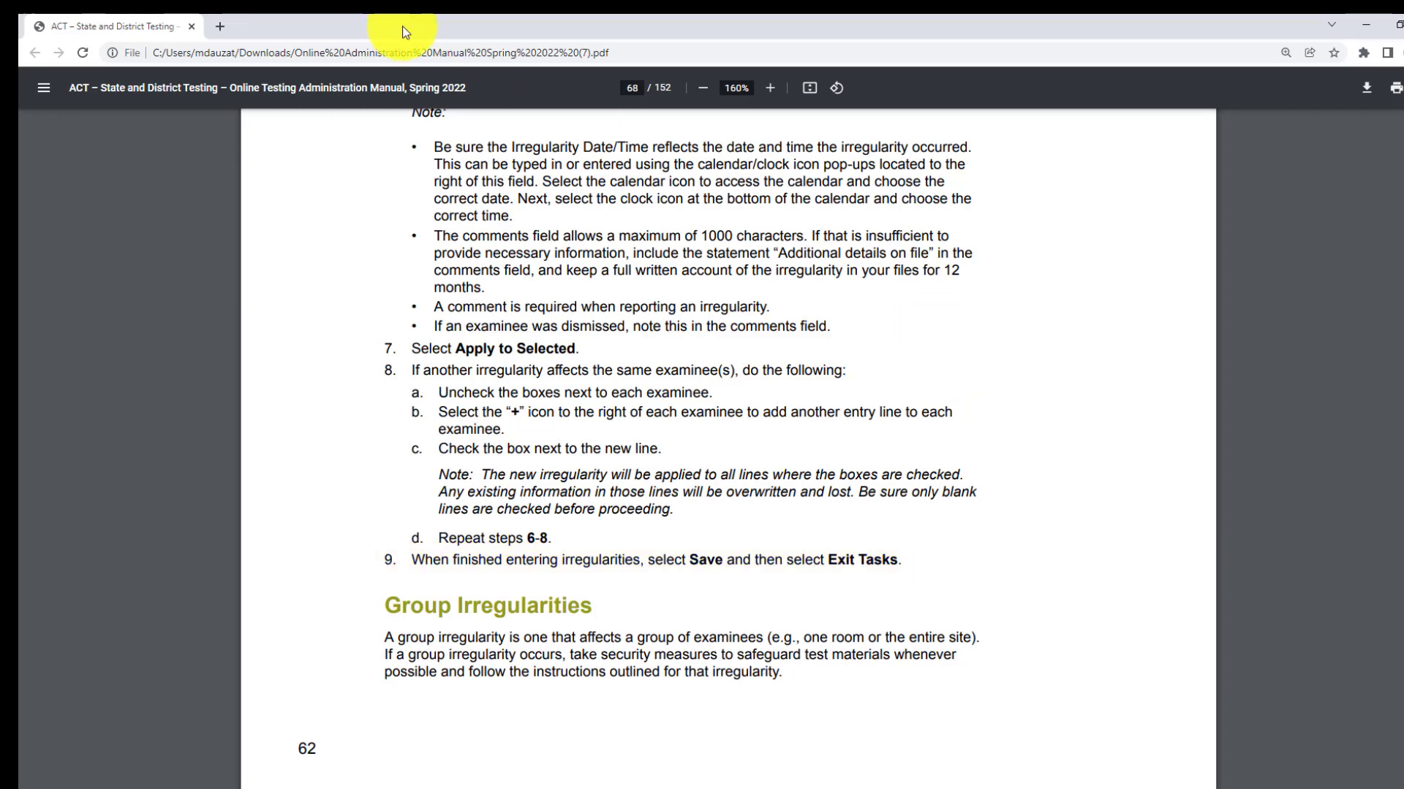
left_click_drag(404, 26, 1402, 44)
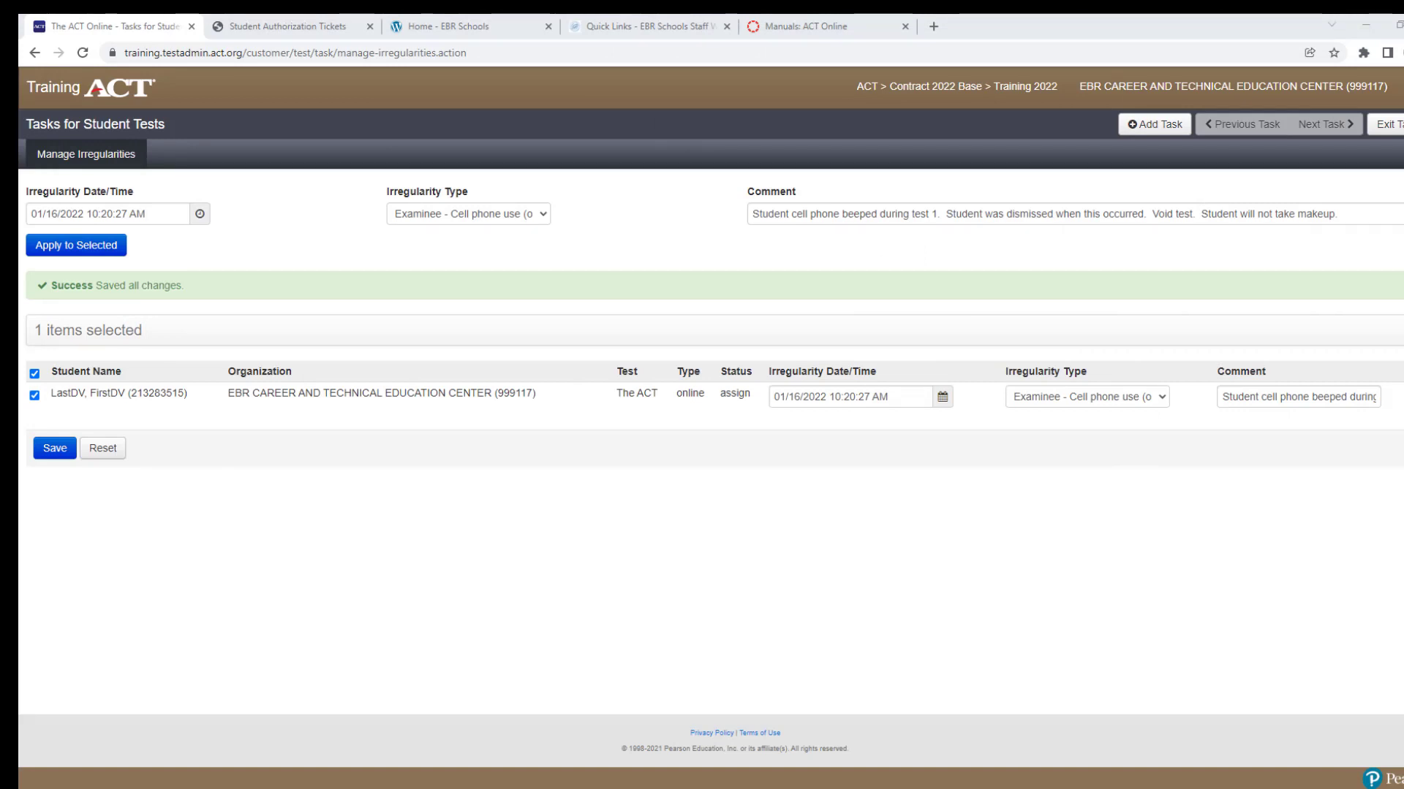
left_click_drag(1403, 178, 620, 144)
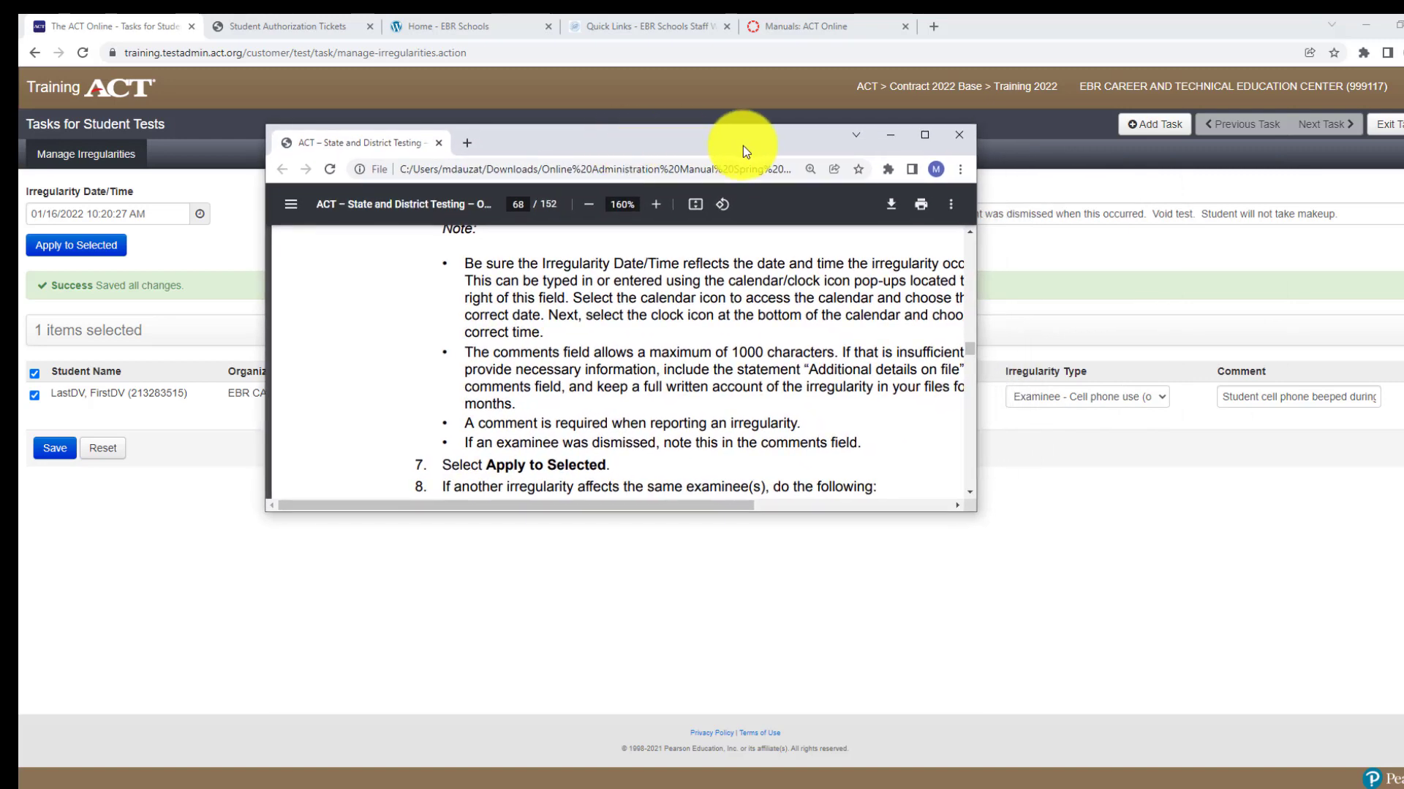
left_click(925, 135)
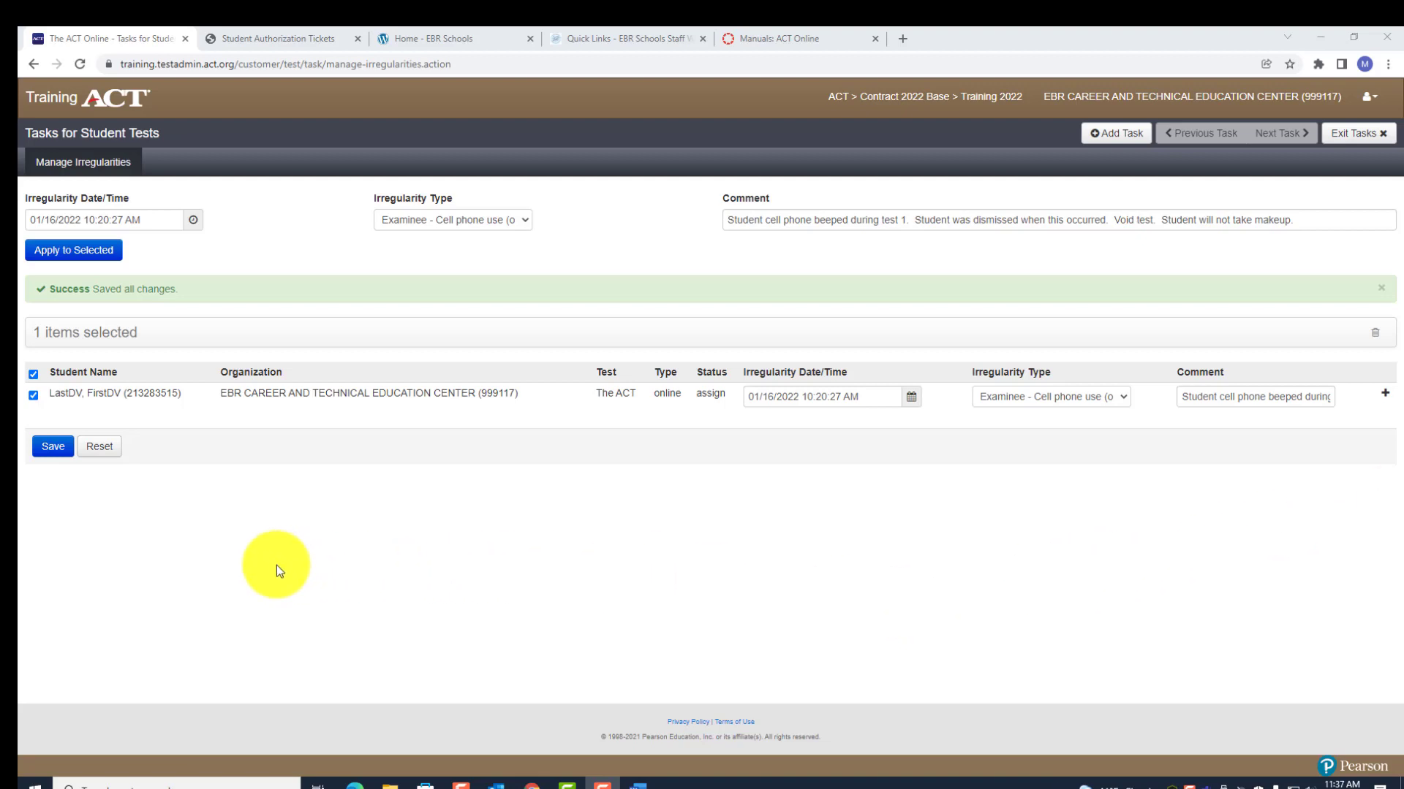
- Deselect the examinee's saved line and add a second irregularity line with the type Examinee - Other prohibited or irregular behavior
left_click(33, 395)
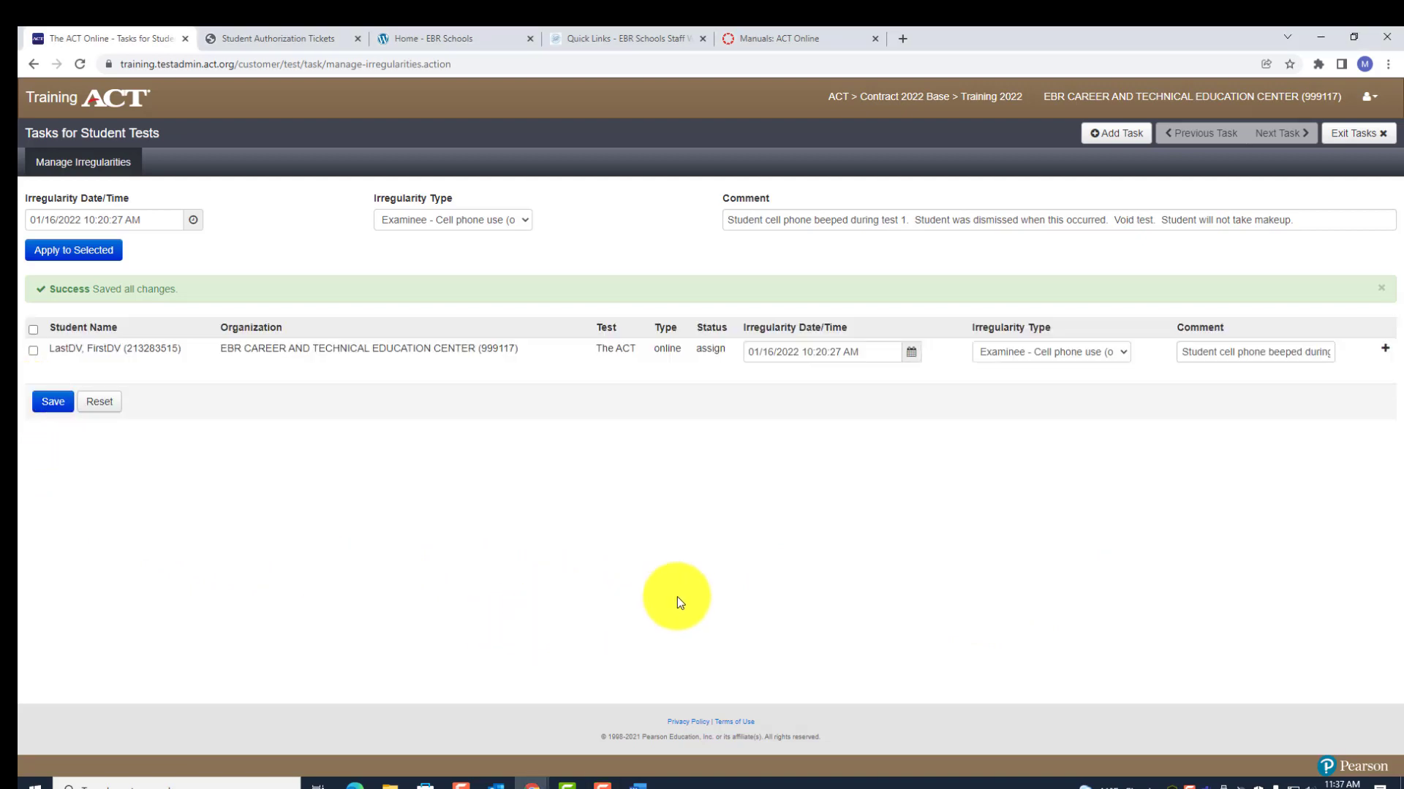
left_click(1385, 352)
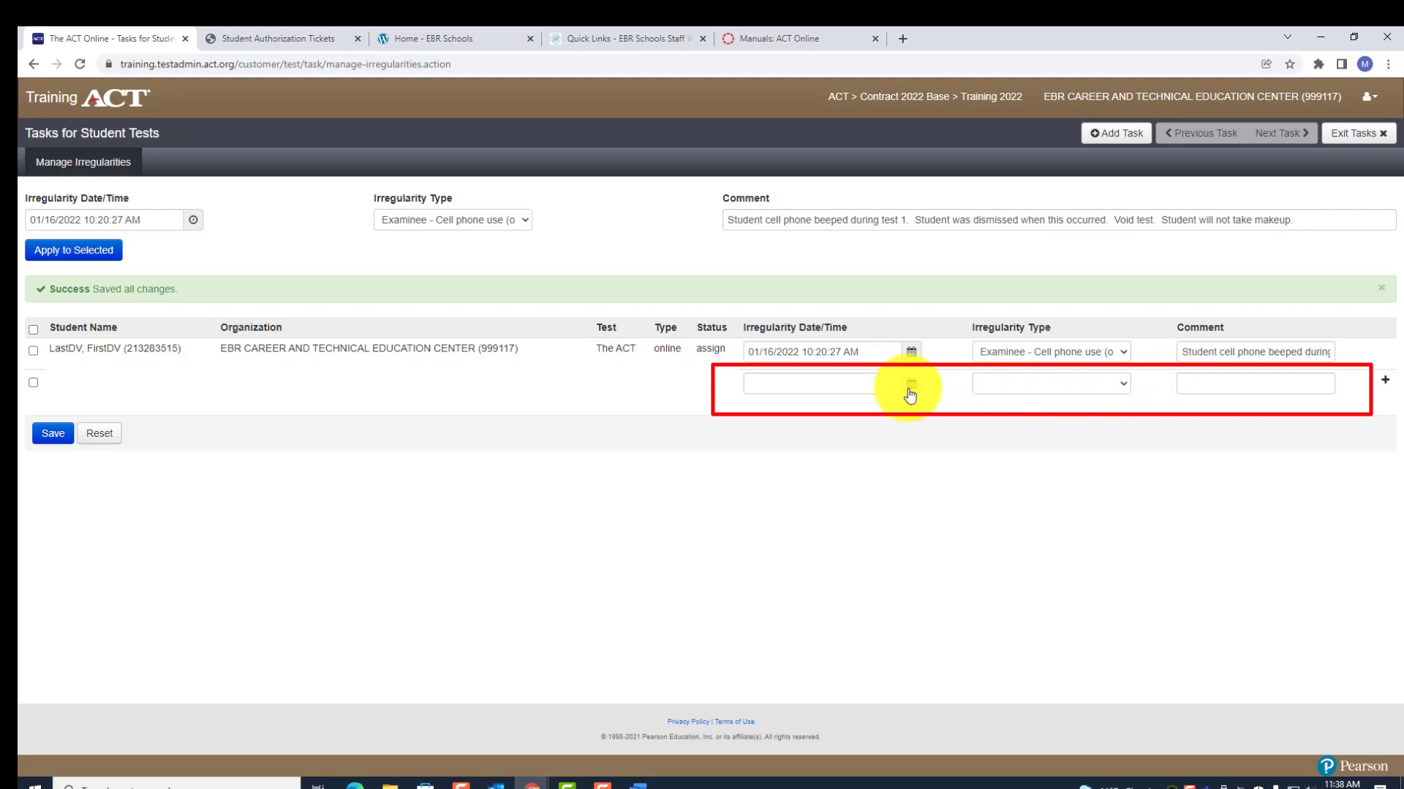
left_click(1123, 385)
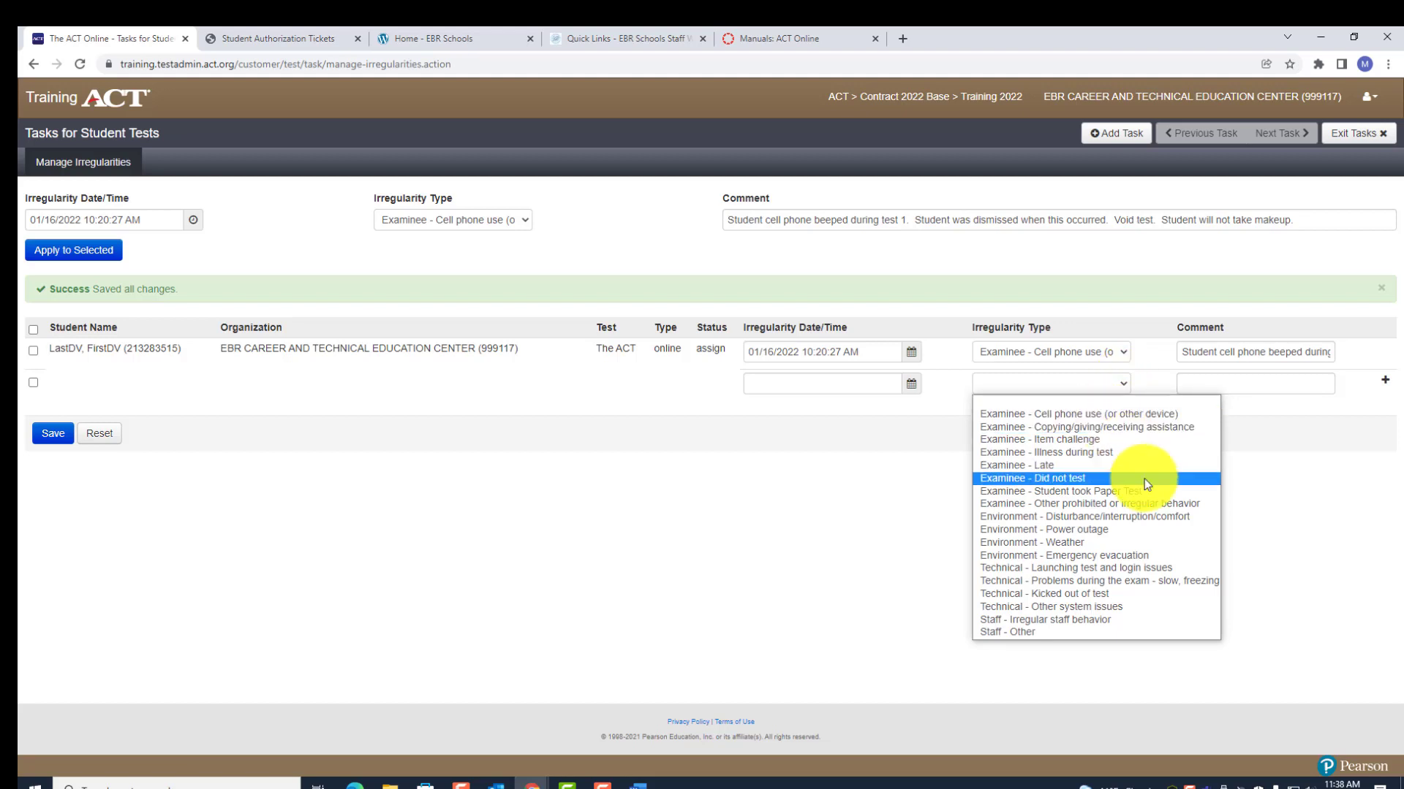
left_click(1097, 504)
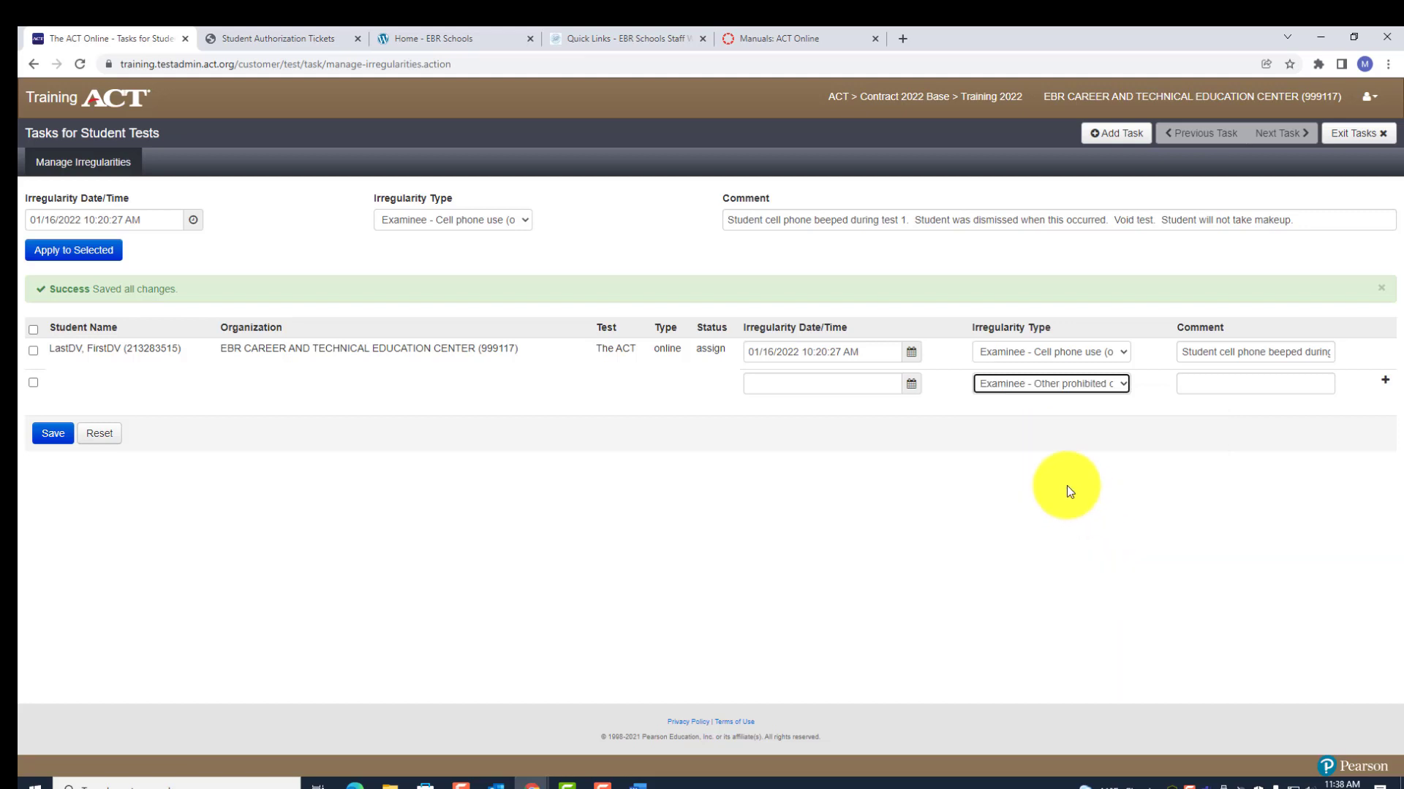
- Enter the comment "Student was disruptive when told she would be dismissed because cell phone" on the new irregularity line
left_click(1205, 382)
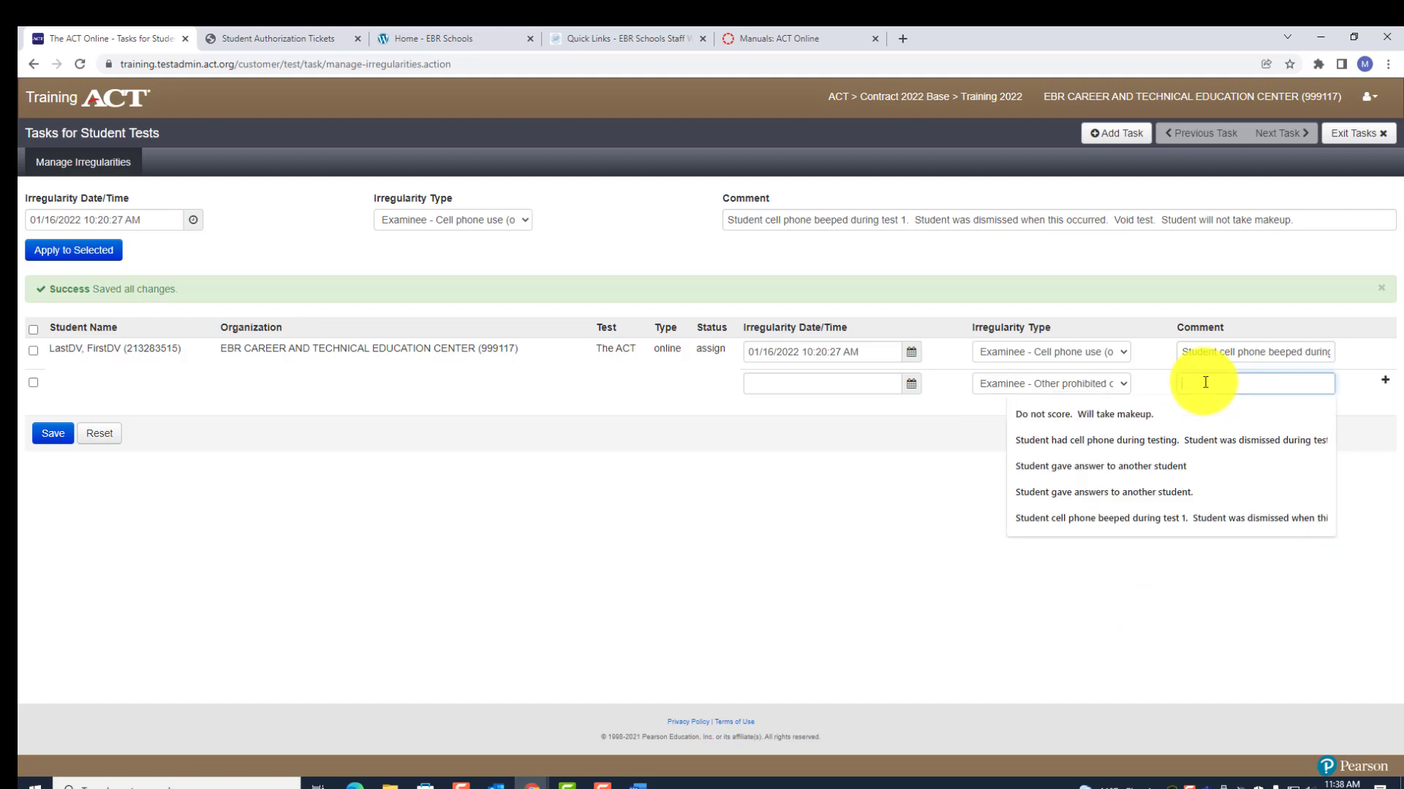
type("Student w")
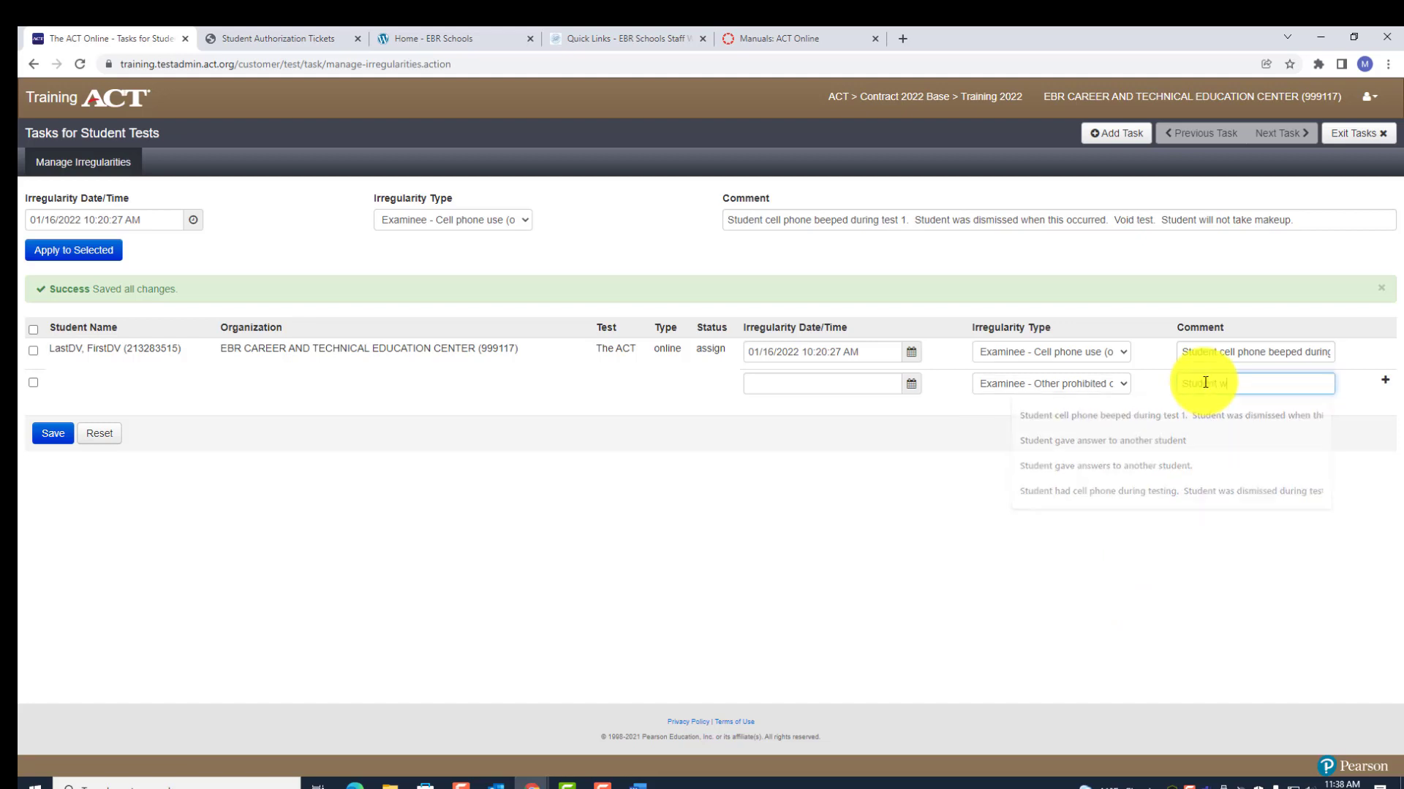
type("as disru")
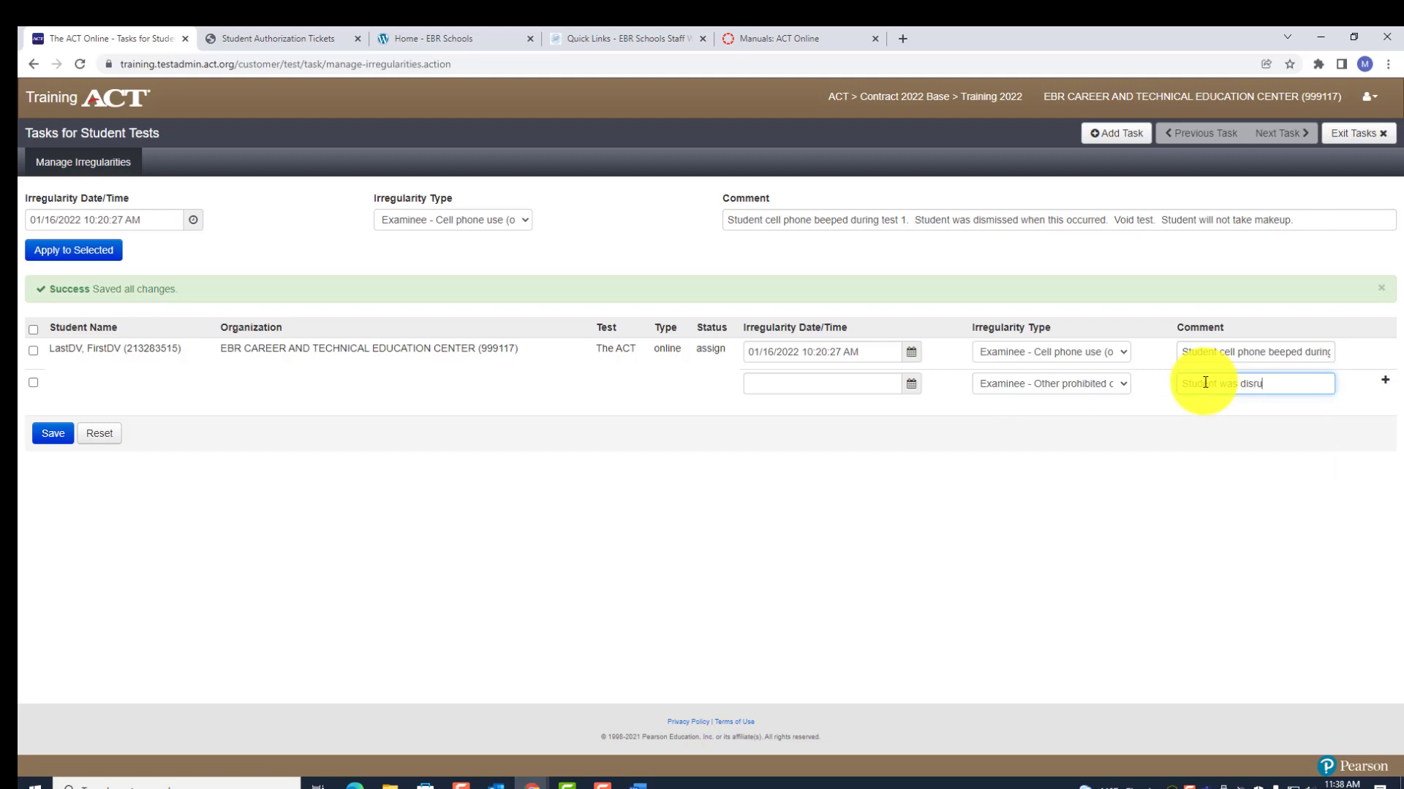
type("ptive.")
type(" Student")
key("BackSpace")
key("BackSpace")
key("BackSpace")
key("BackSpace")
key("BackSpace")
key("BackSpace")
key("BackSpace")
key("BackSpace")
key("BackSpace")
type("when told")
key("BackSpace")
type("she would be dismissed because cell phone")
- Set the new line's irregularity date and time to January 16, 2022, 11:22 AM, and select that line
left_click(913, 391)
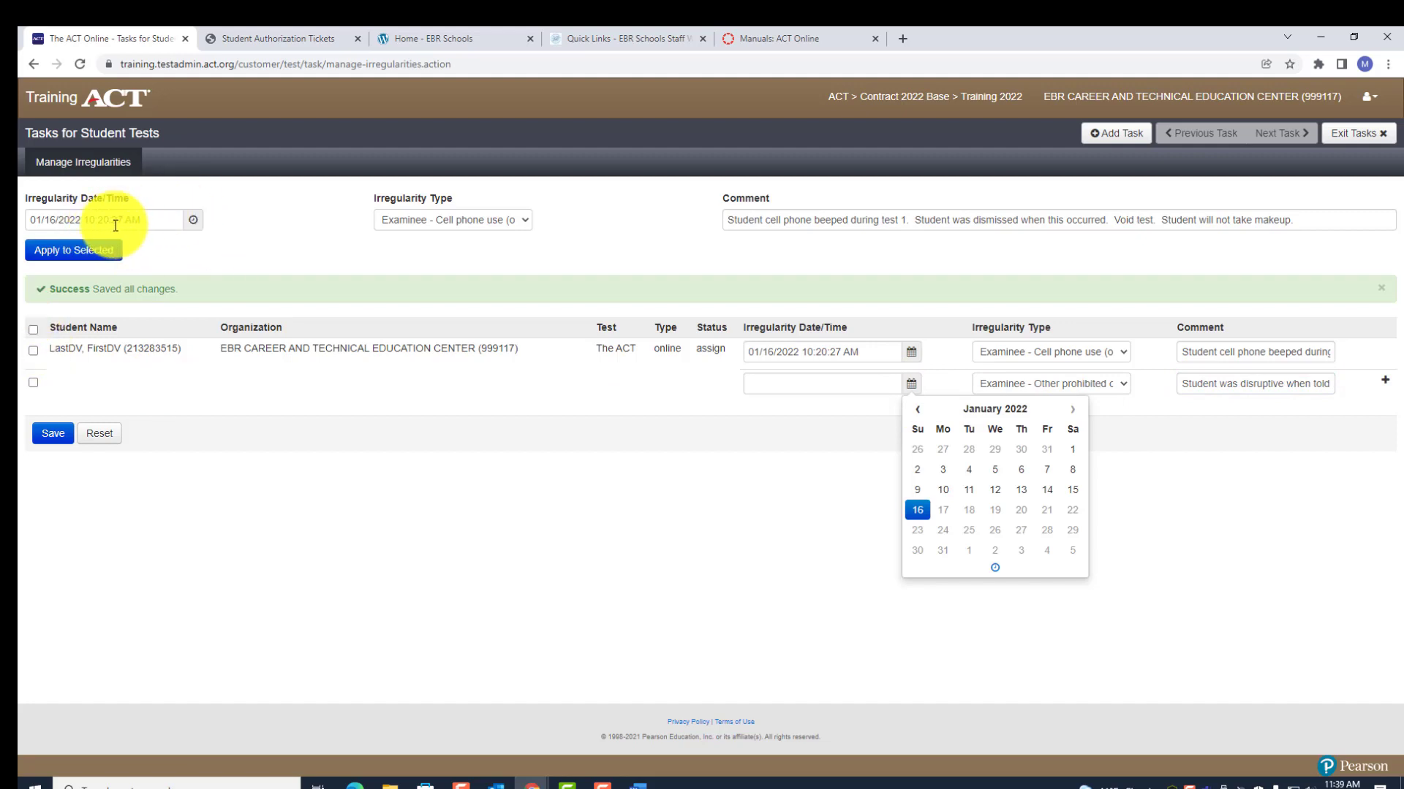
left_click(1000, 571)
left_click(932, 501)
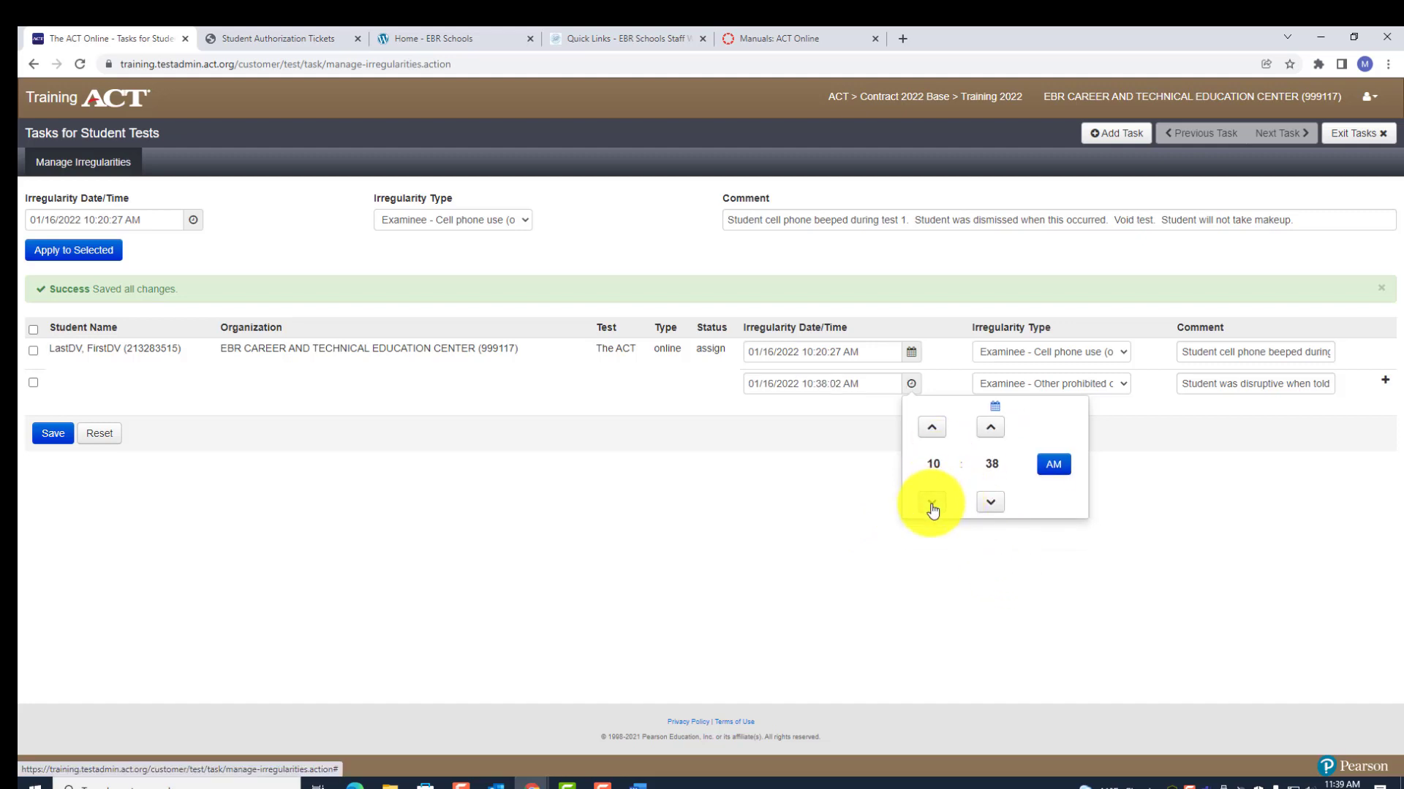
left_click(999, 503)
left_click(998, 503)
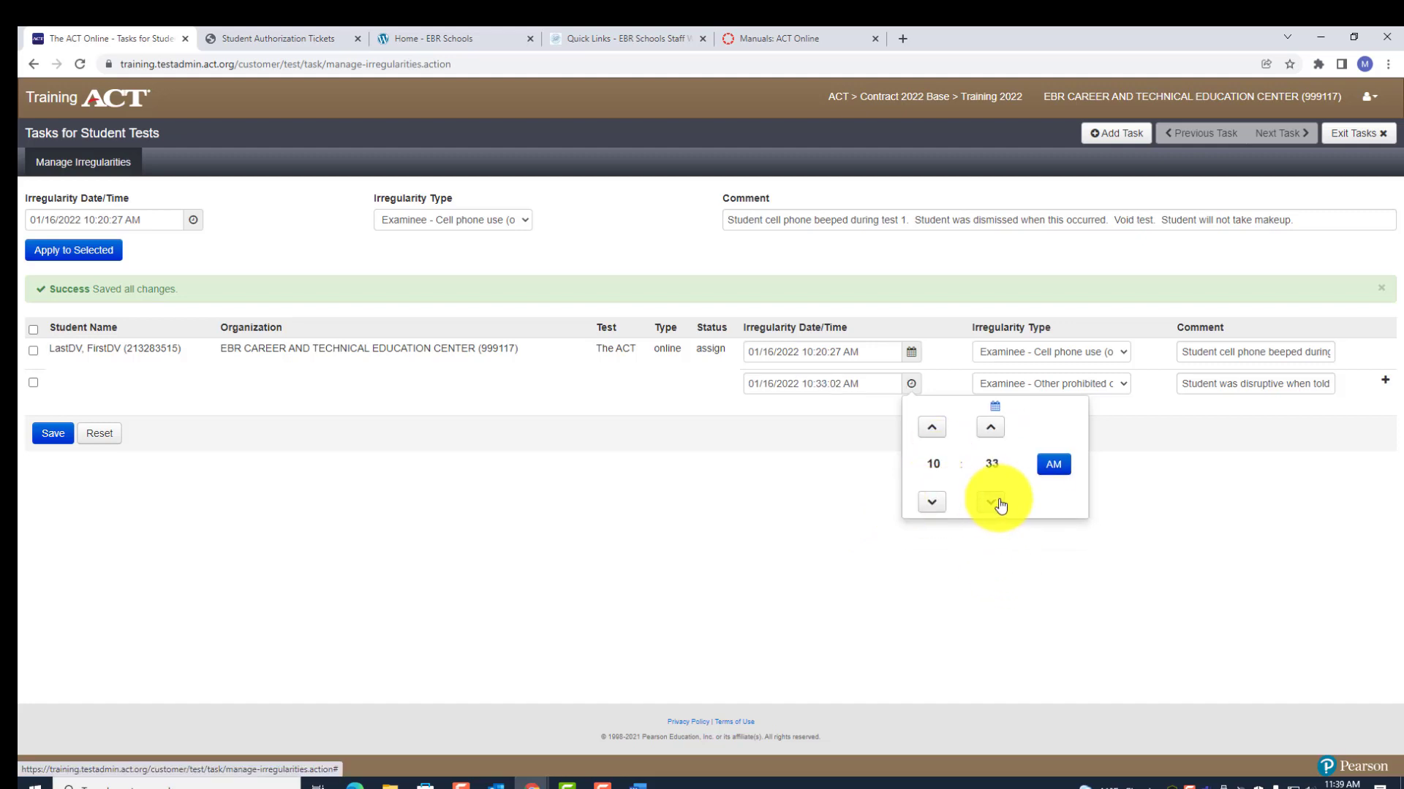
left_click(992, 503)
left_click(991, 503)
left_click(991, 503)
left_click(933, 431)
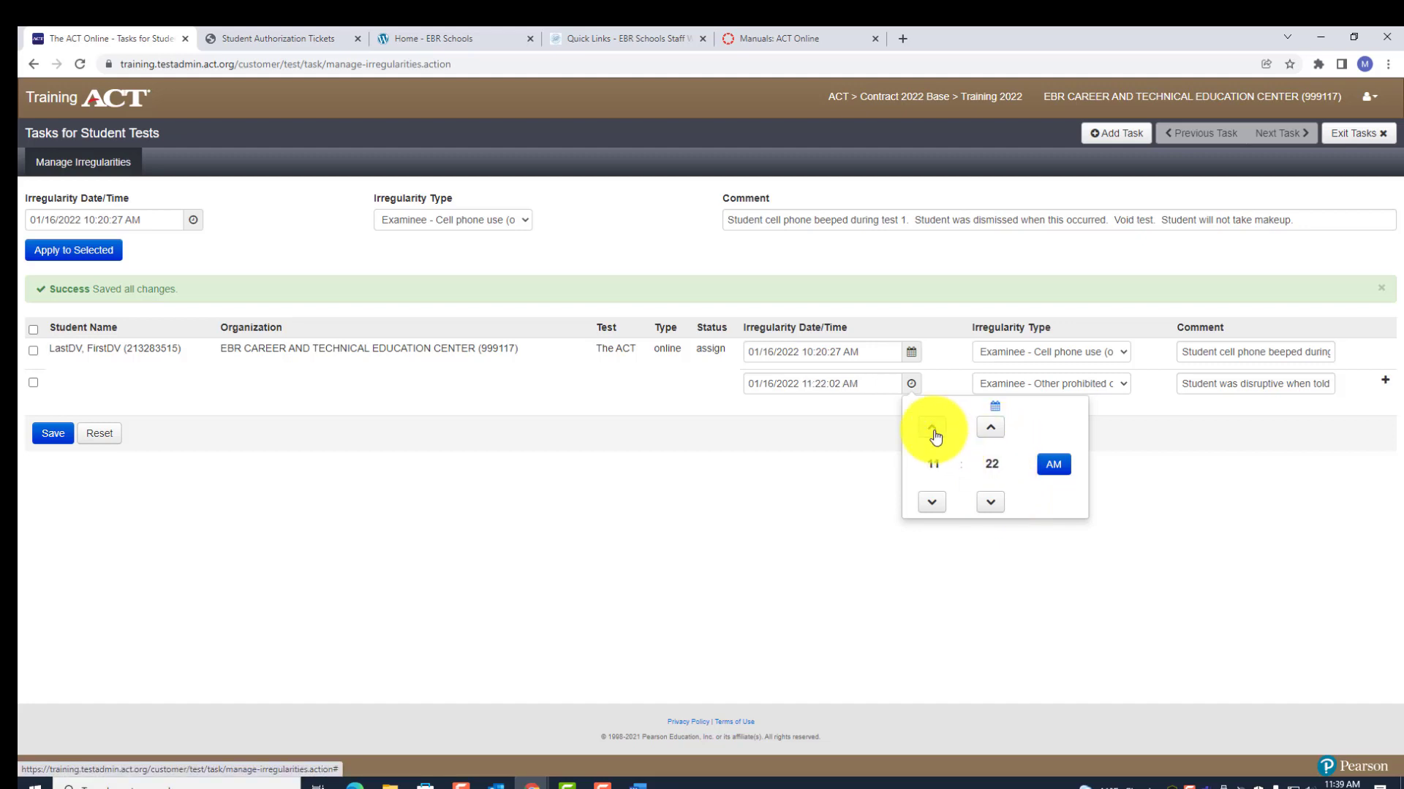
left_click(934, 433)
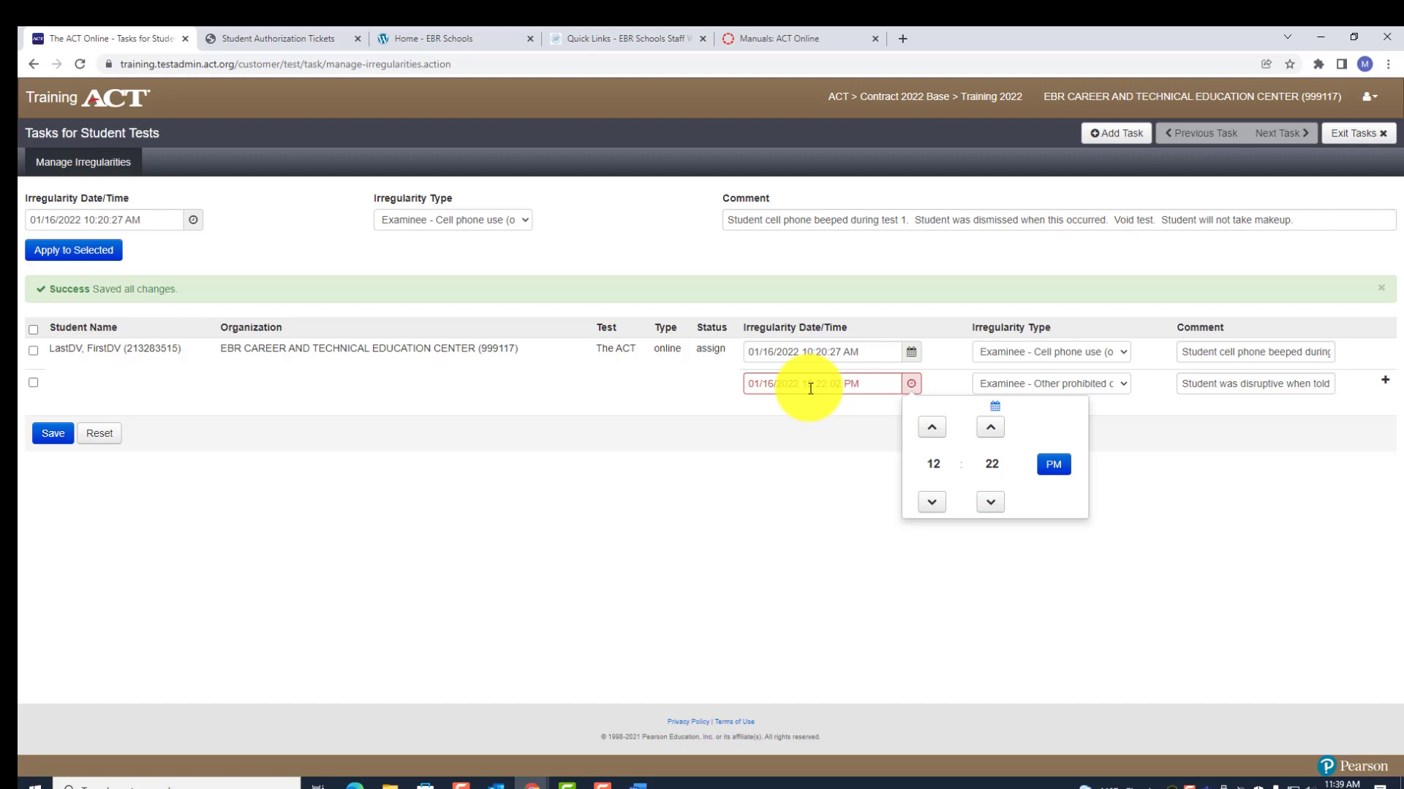
left_click(931, 502)
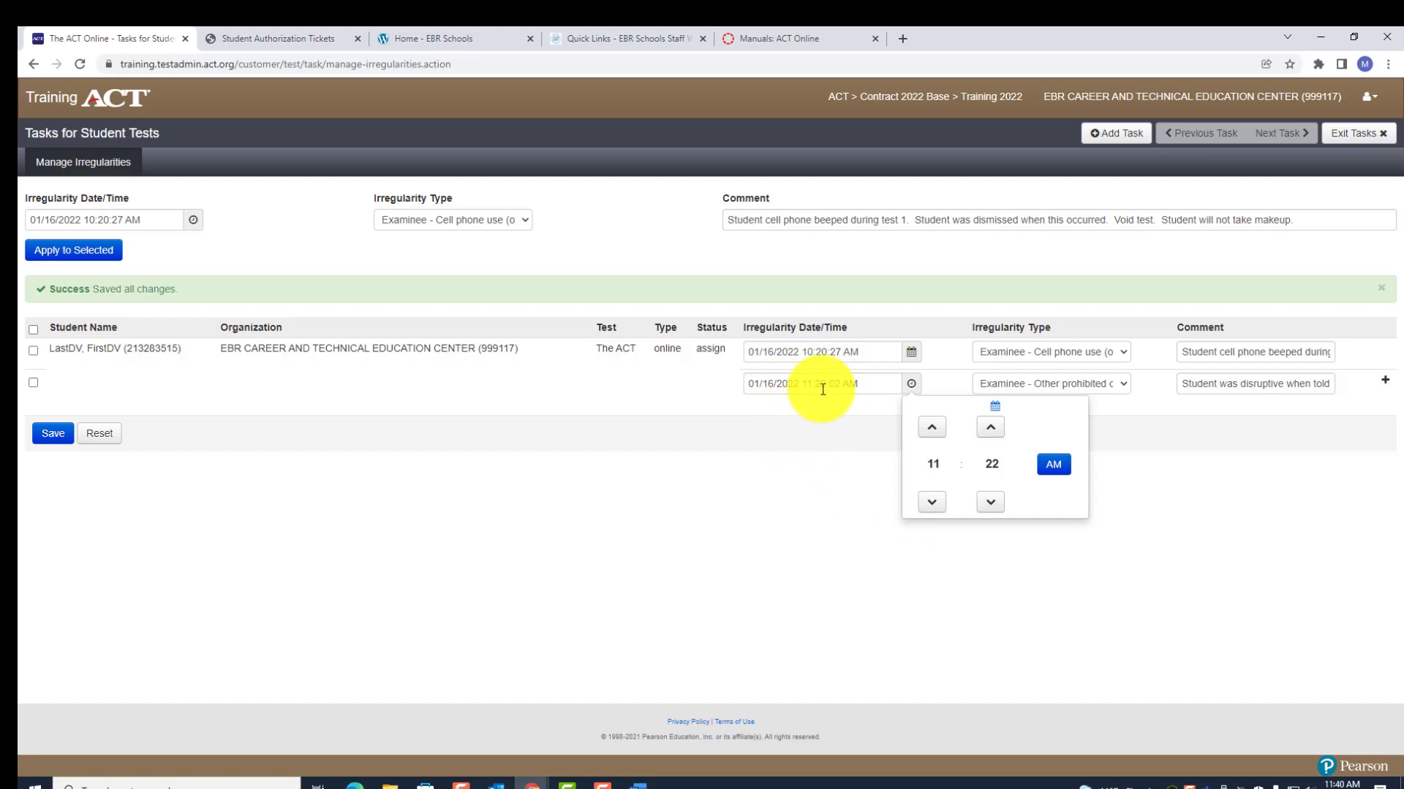
left_click(817, 503)
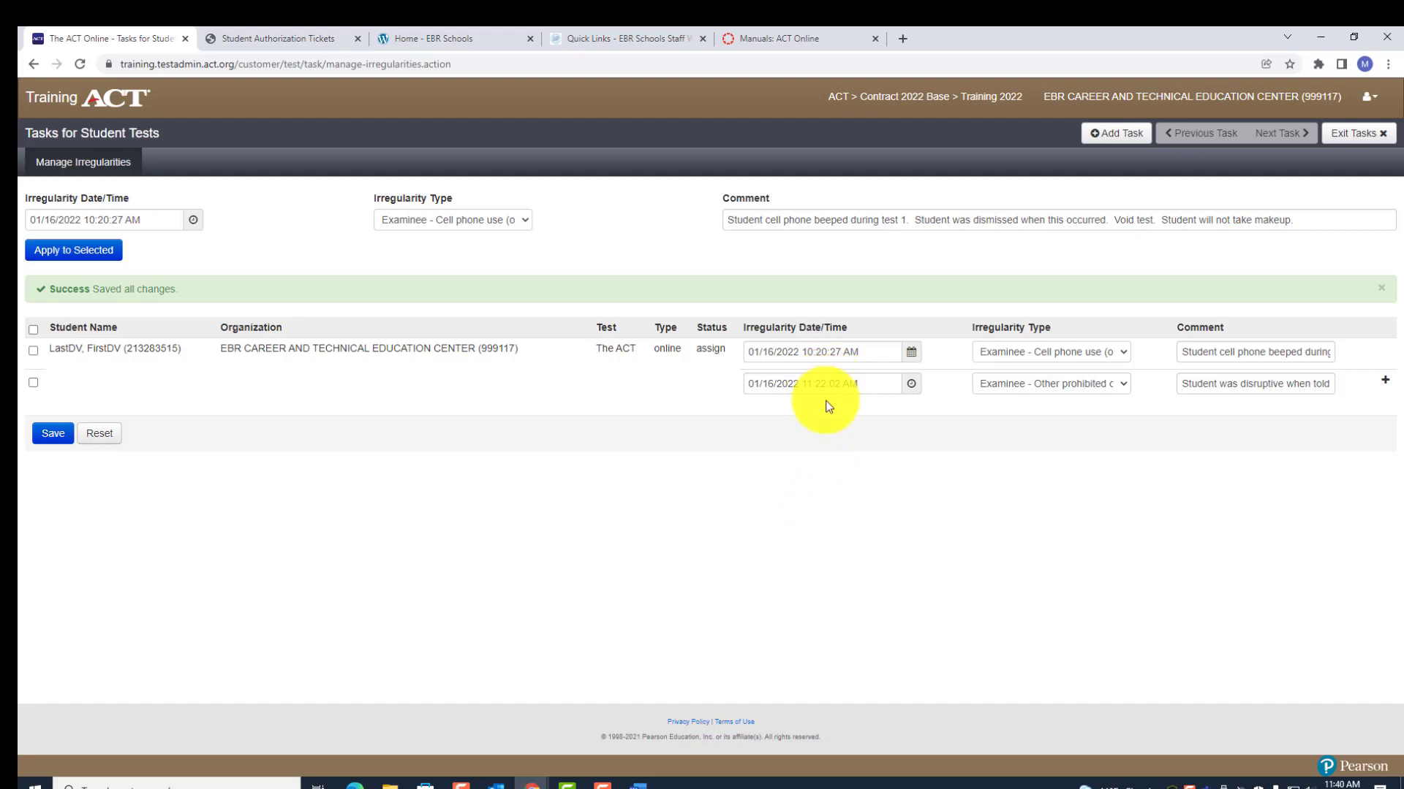
left_click(34, 384)
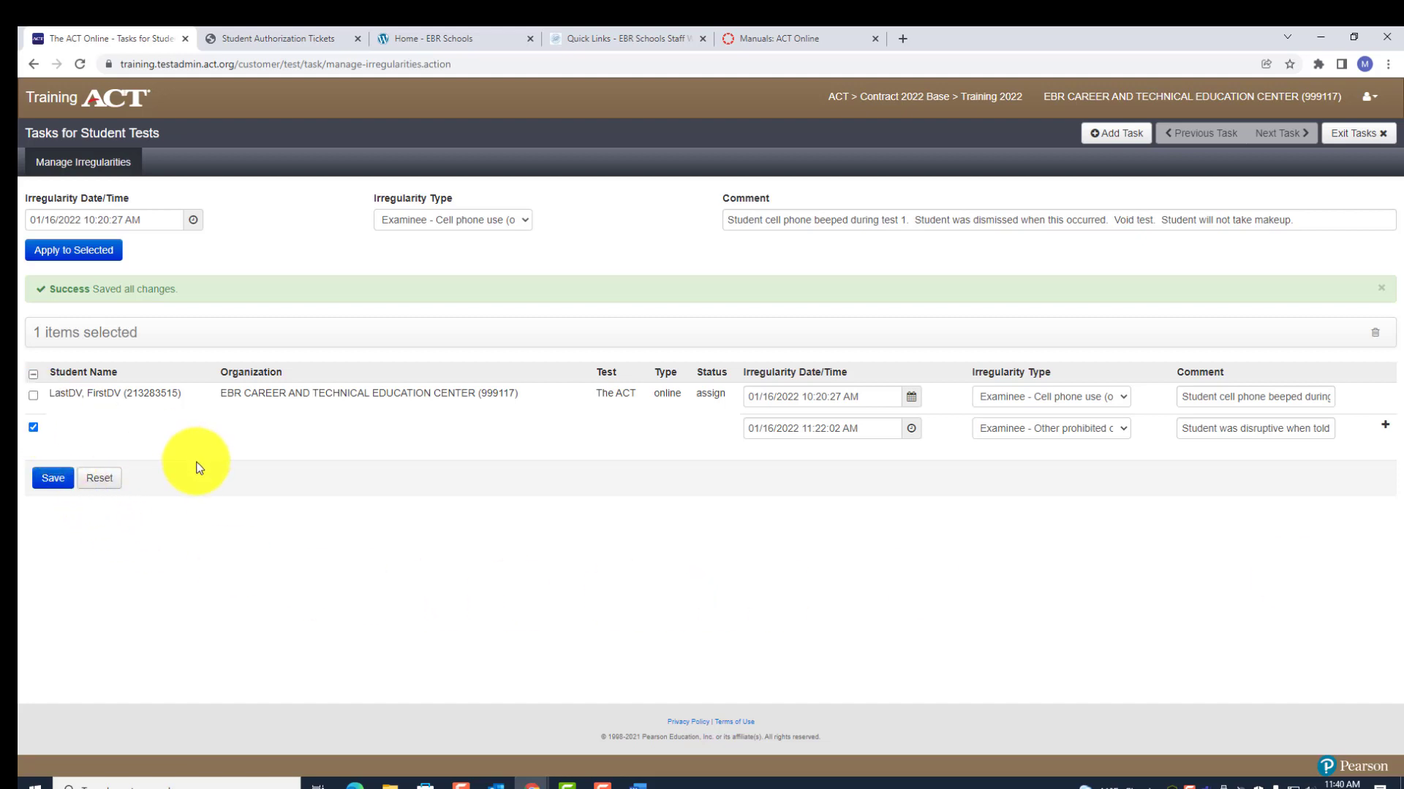
- Save the examinee's two irregularity lines
left_click(52, 479)
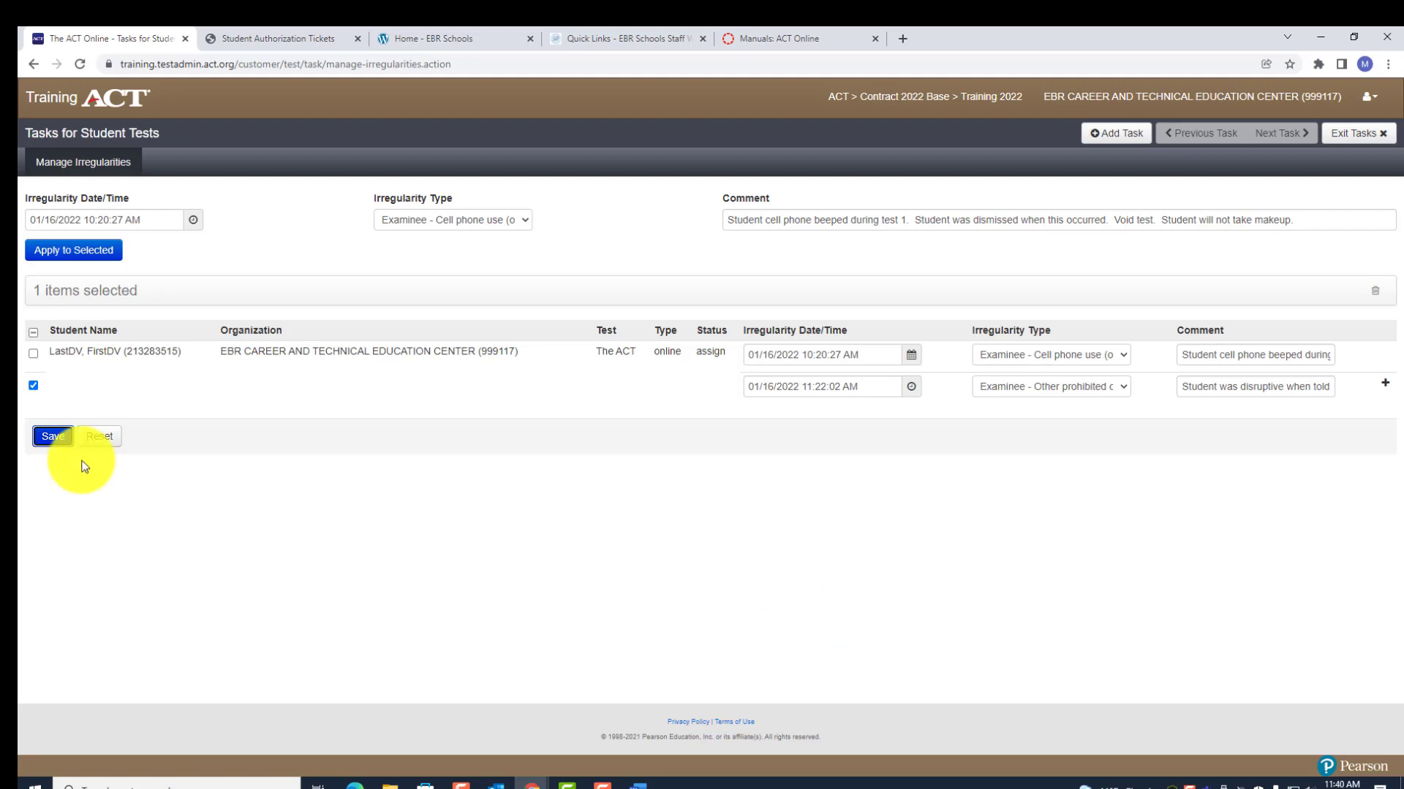
left_click(41, 438)
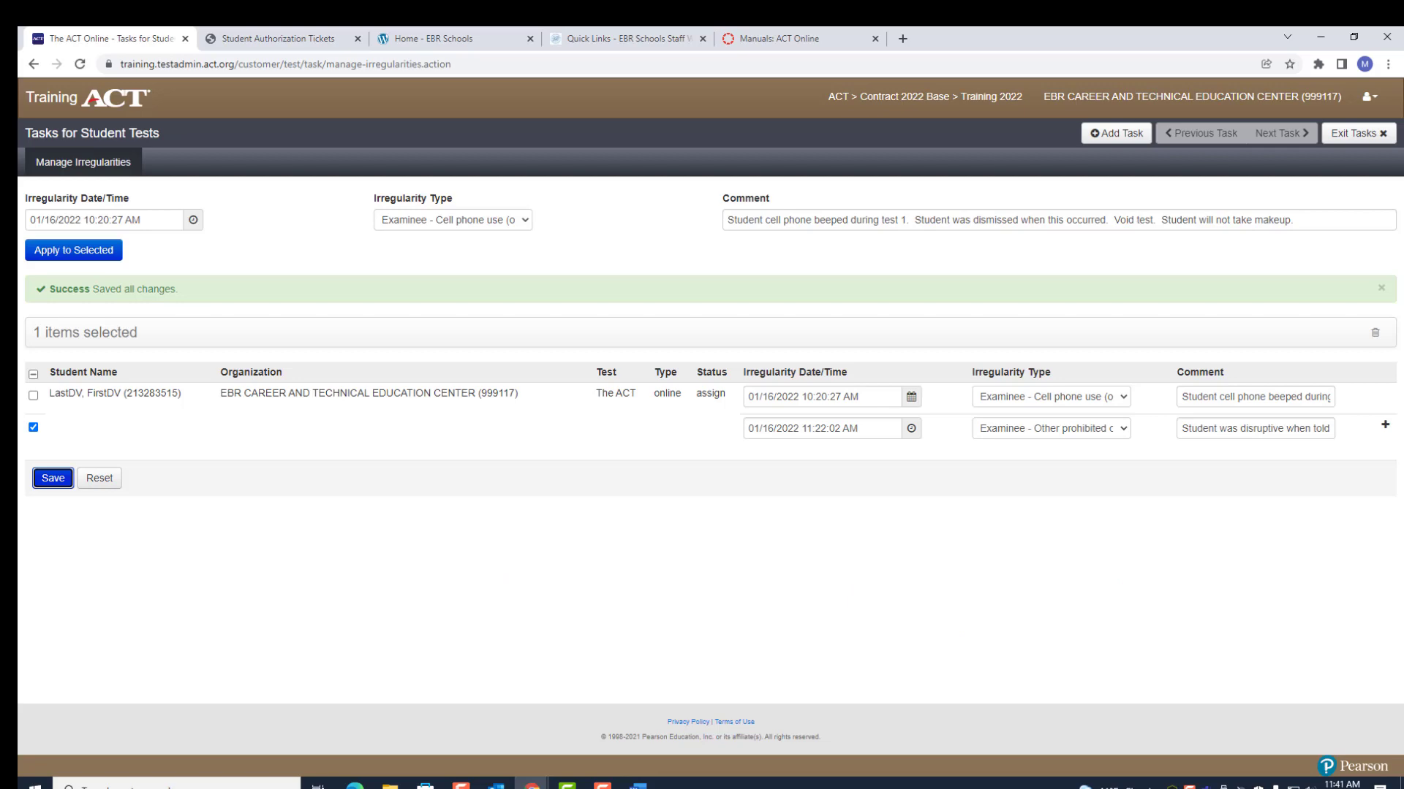
- Review the Submit an Irregularity Report steps in the testing manual, including how to finish, and return to the ACT site
key("alt+Tab")
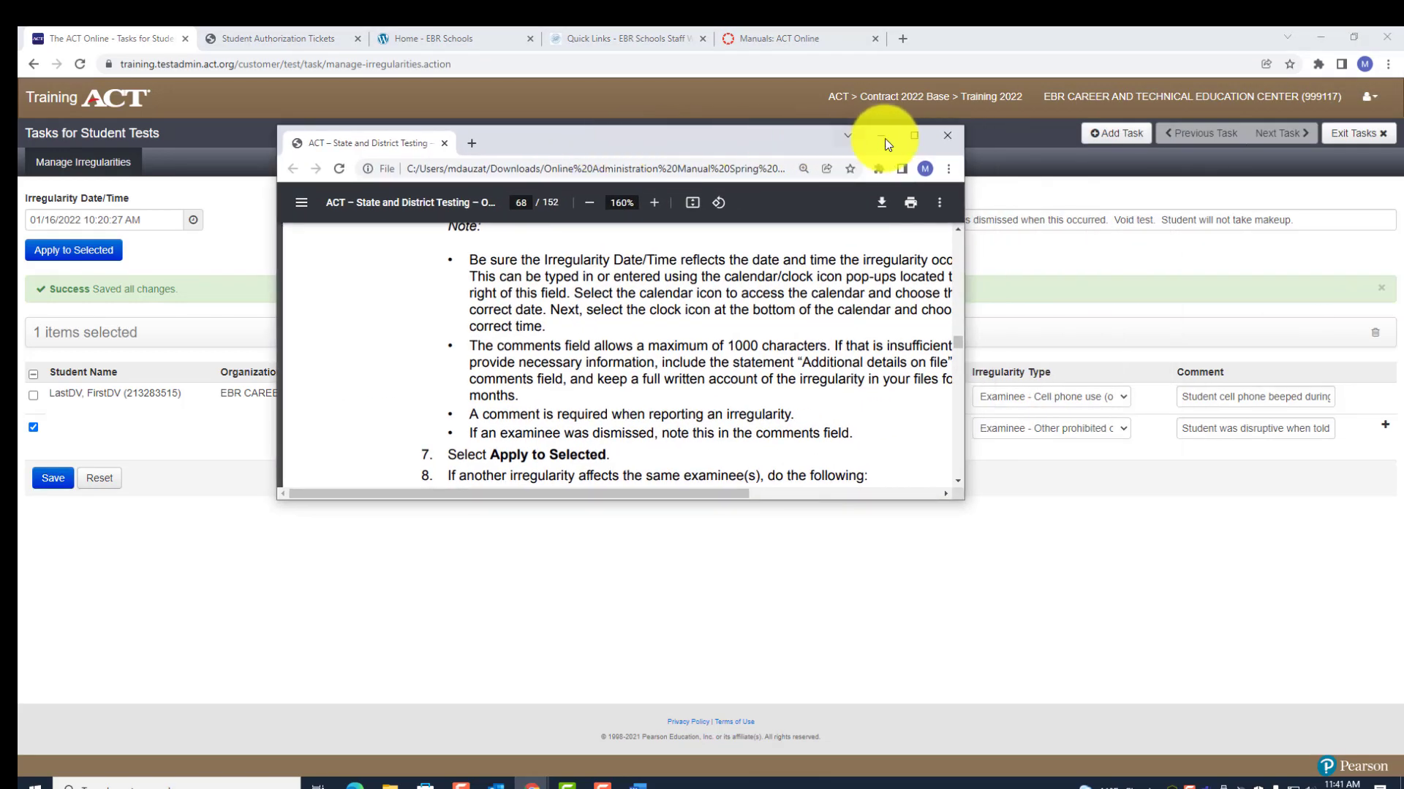
left_click(912, 139)
scroll(731, 266, "up", 3)
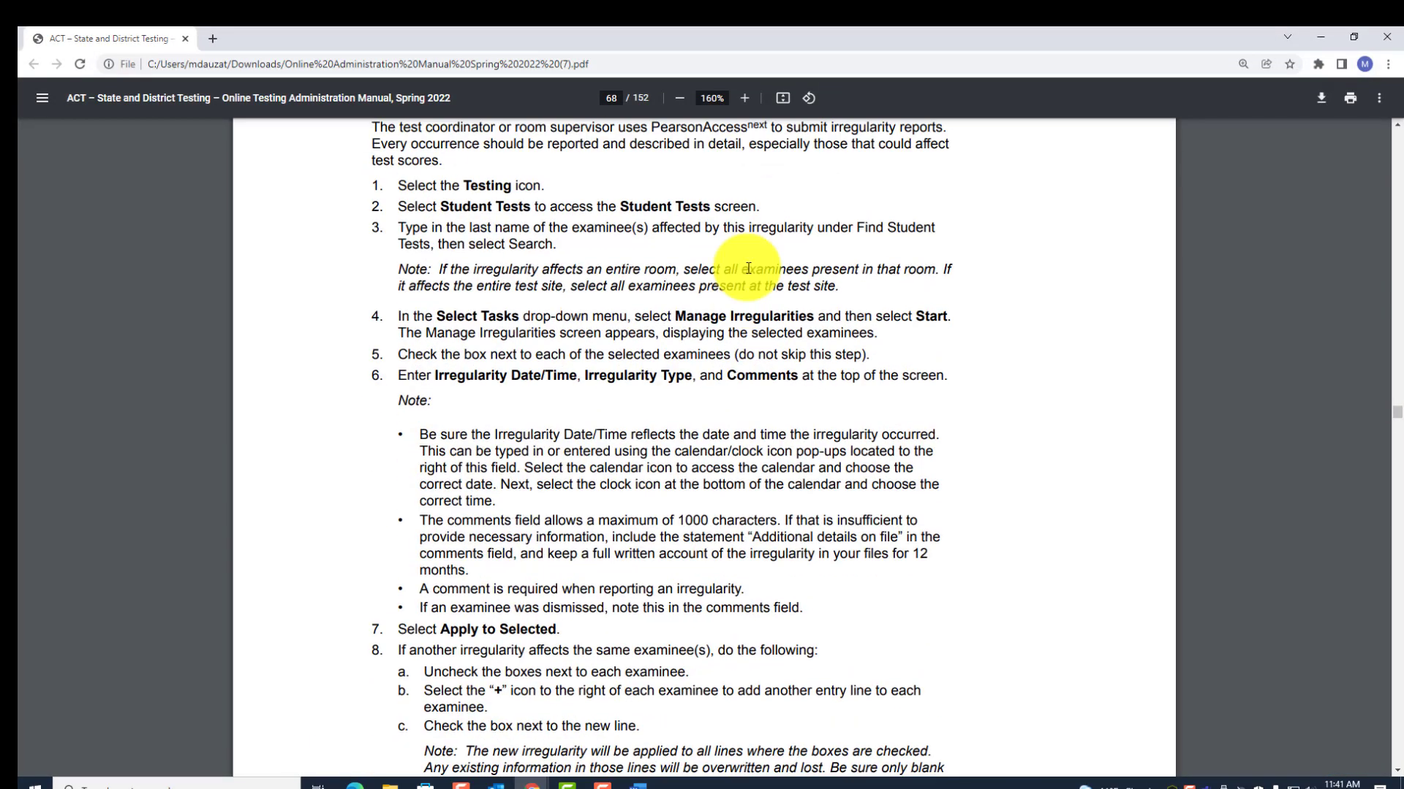
scroll(747, 268, "up", 3)
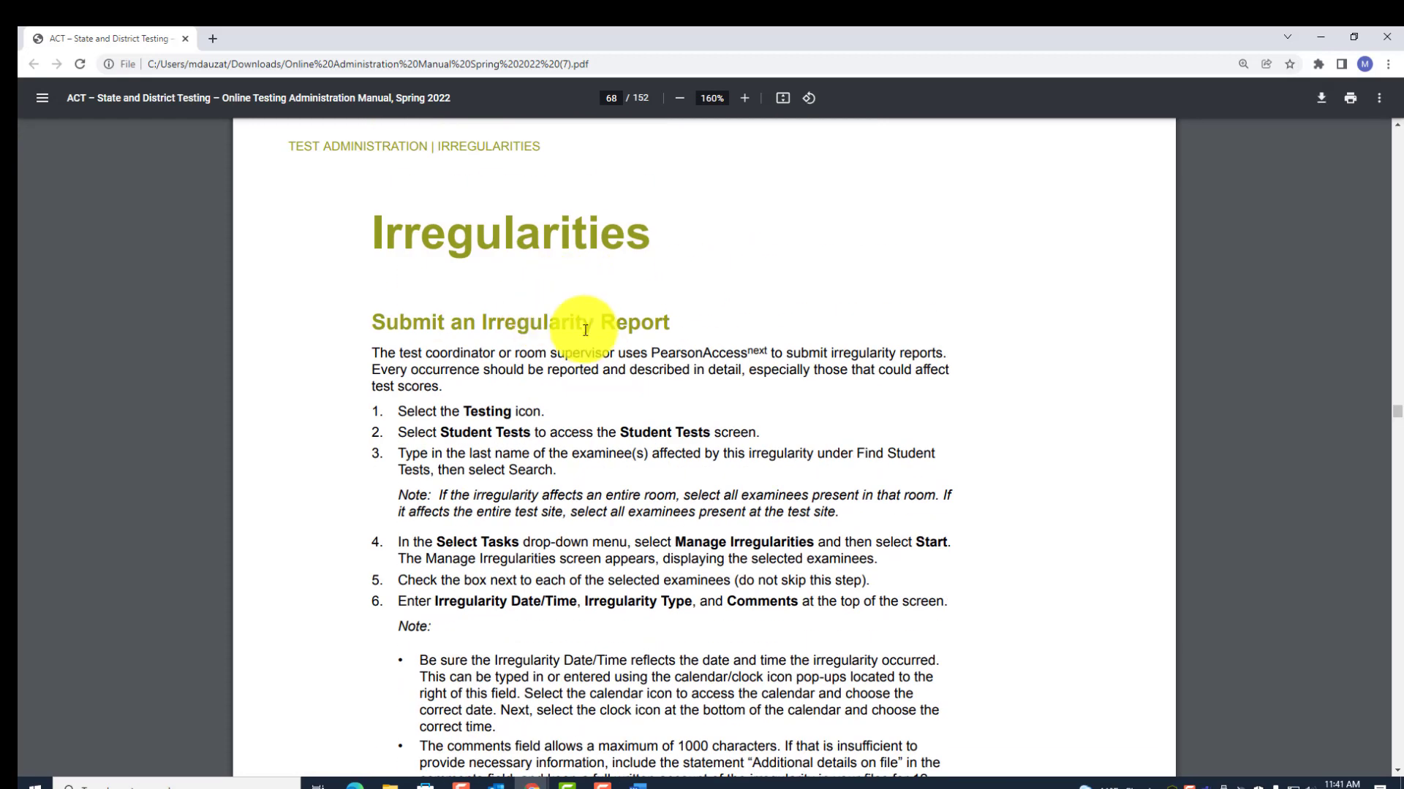
scroll(761, 369, "down", 2)
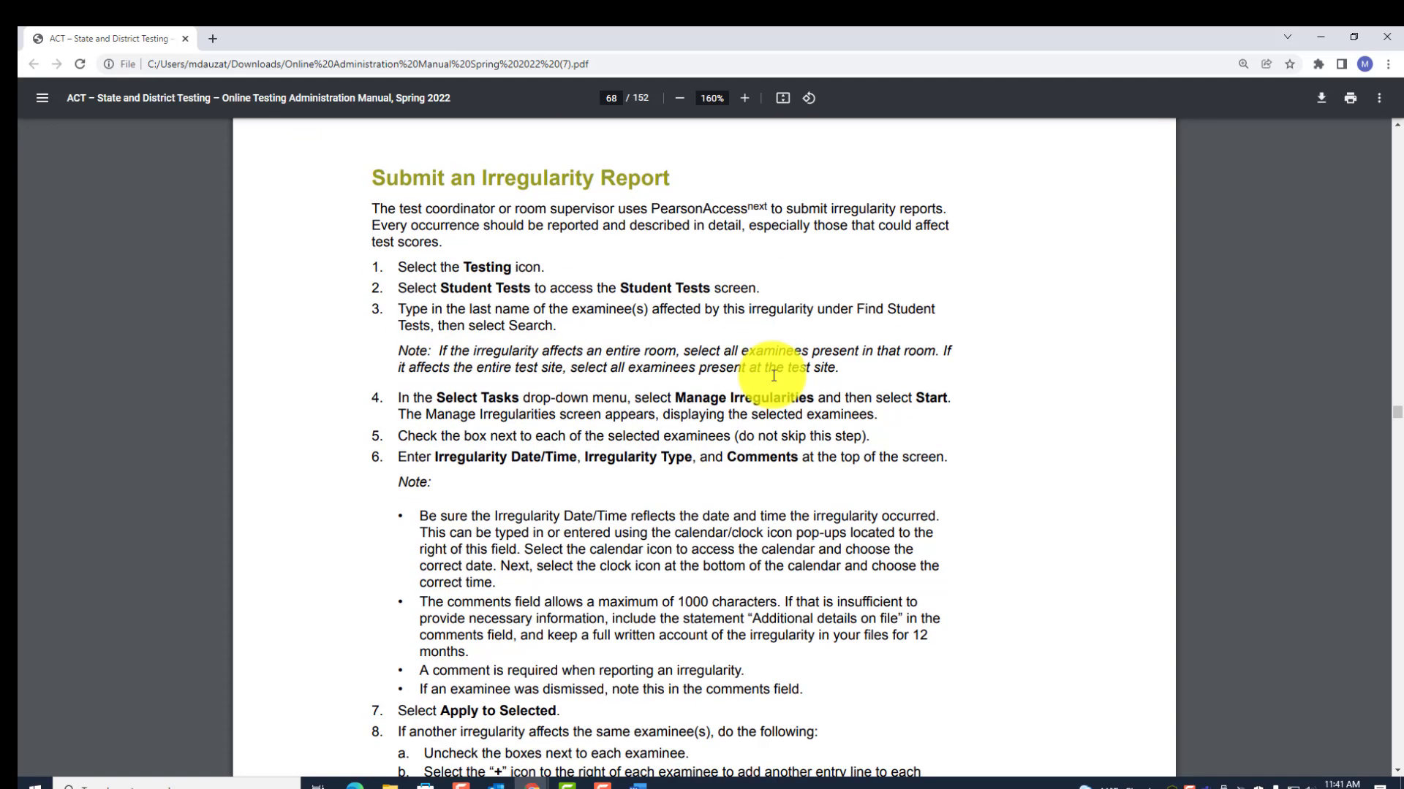
scroll(773, 376, "down", 1)
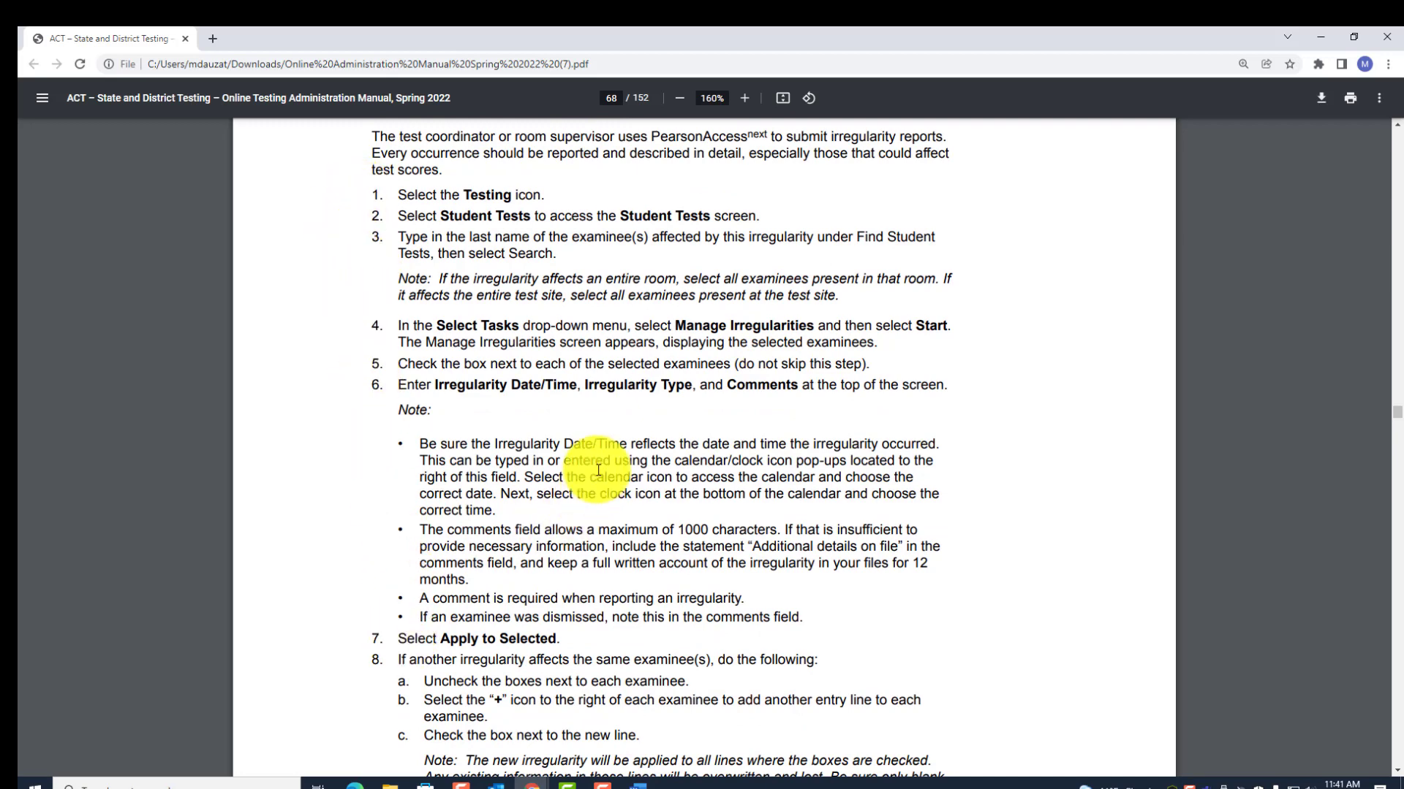
scroll(596, 486, "down", 2)
scroll(627, 428, "down", 2)
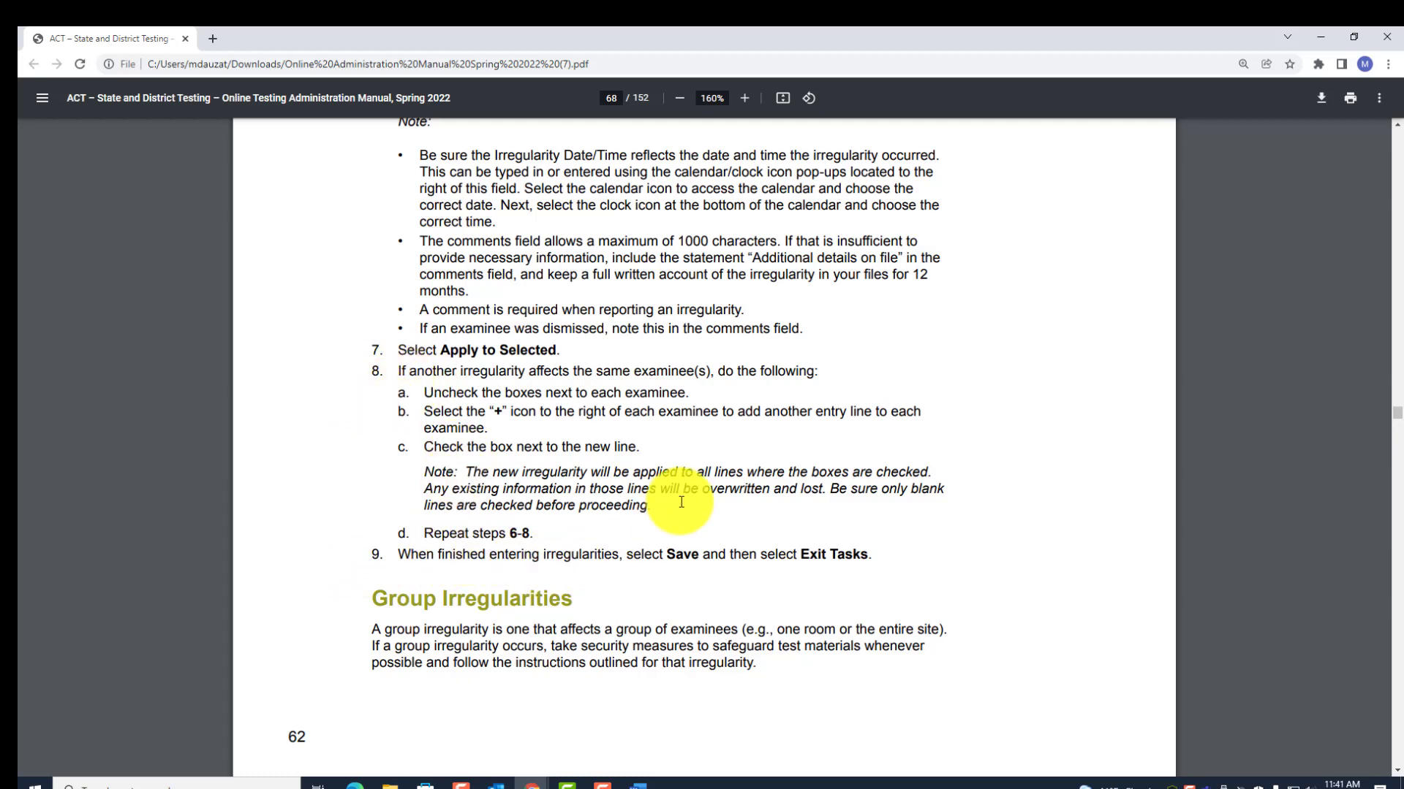
scroll(695, 495, "up", 1)
scroll(699, 496, "up", 8)
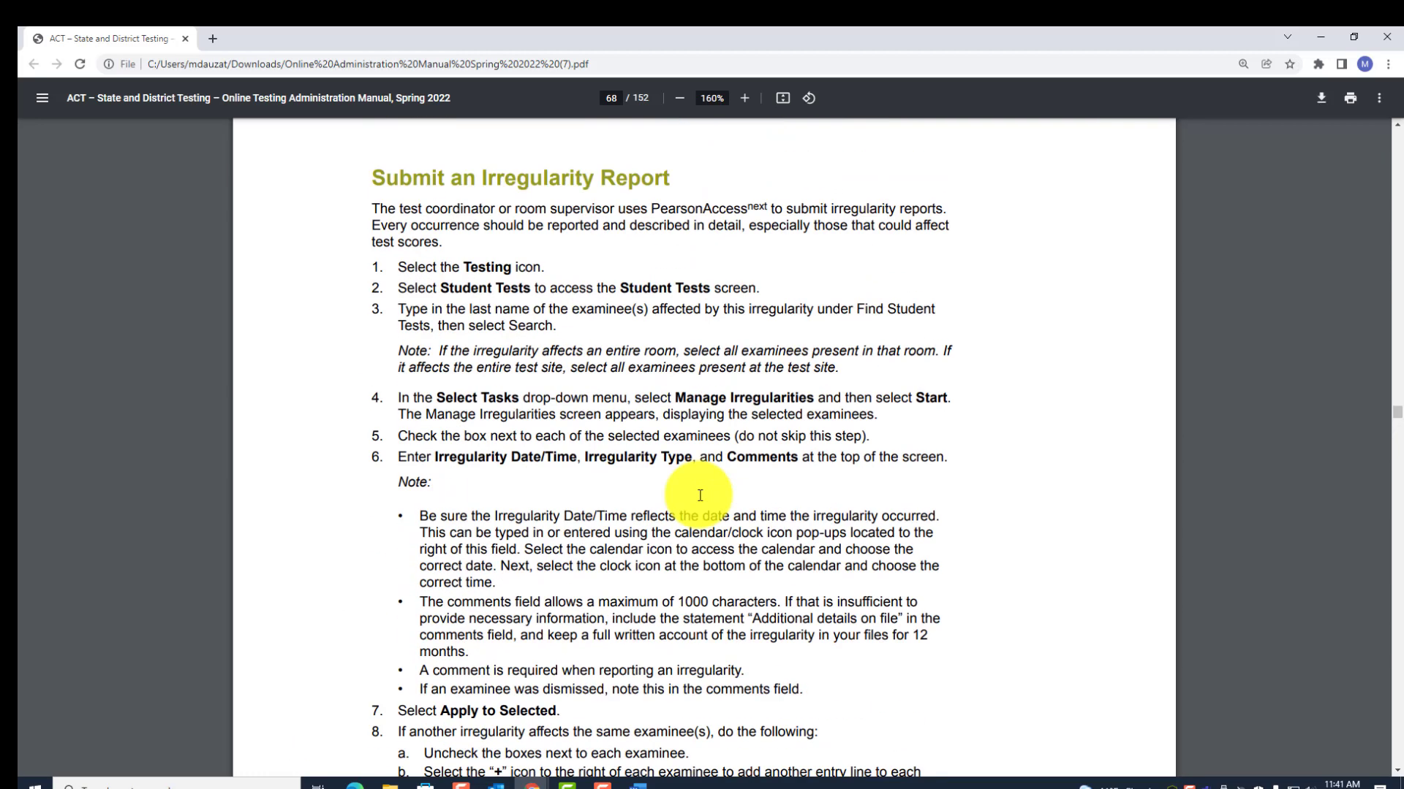
scroll(700, 496, "down", 2)
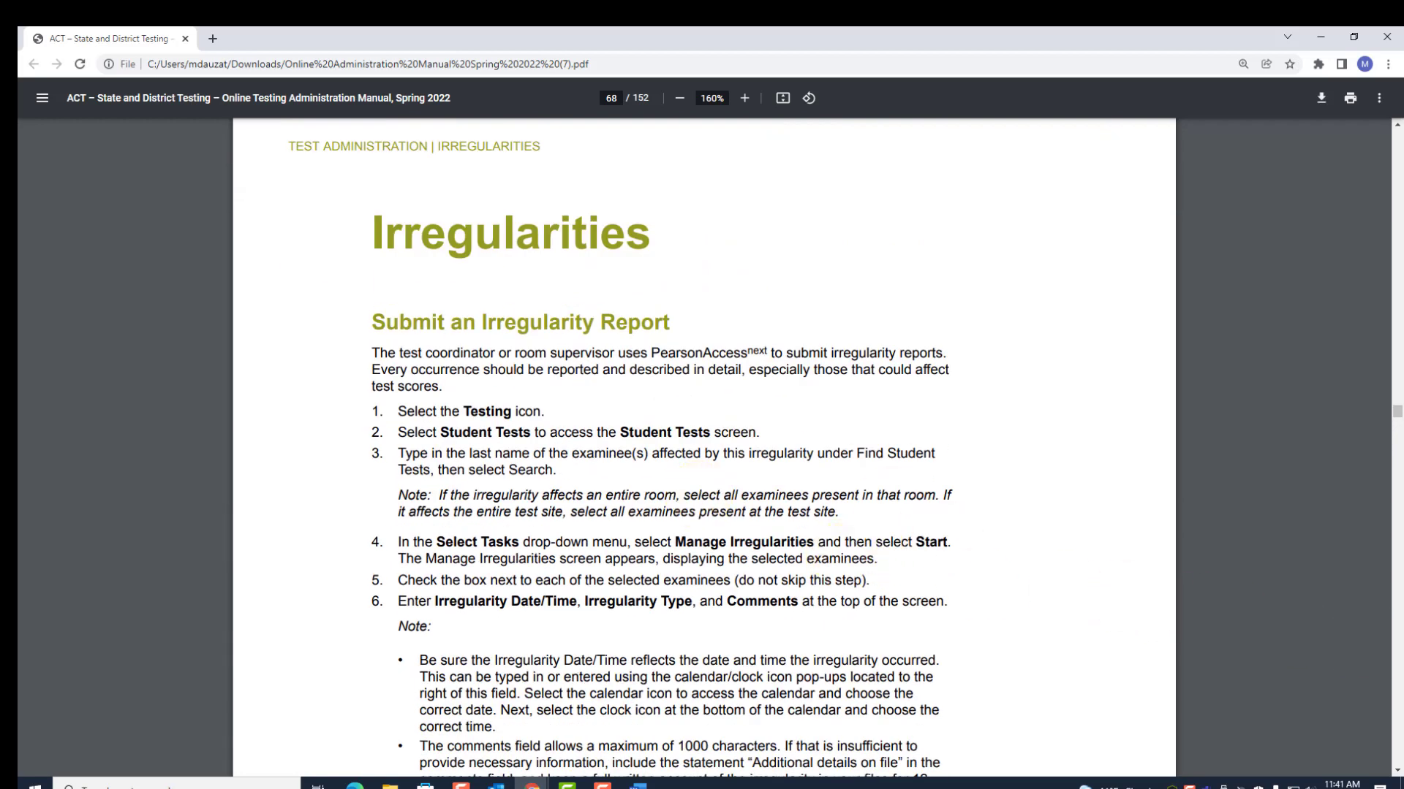
key("alt+Tab")
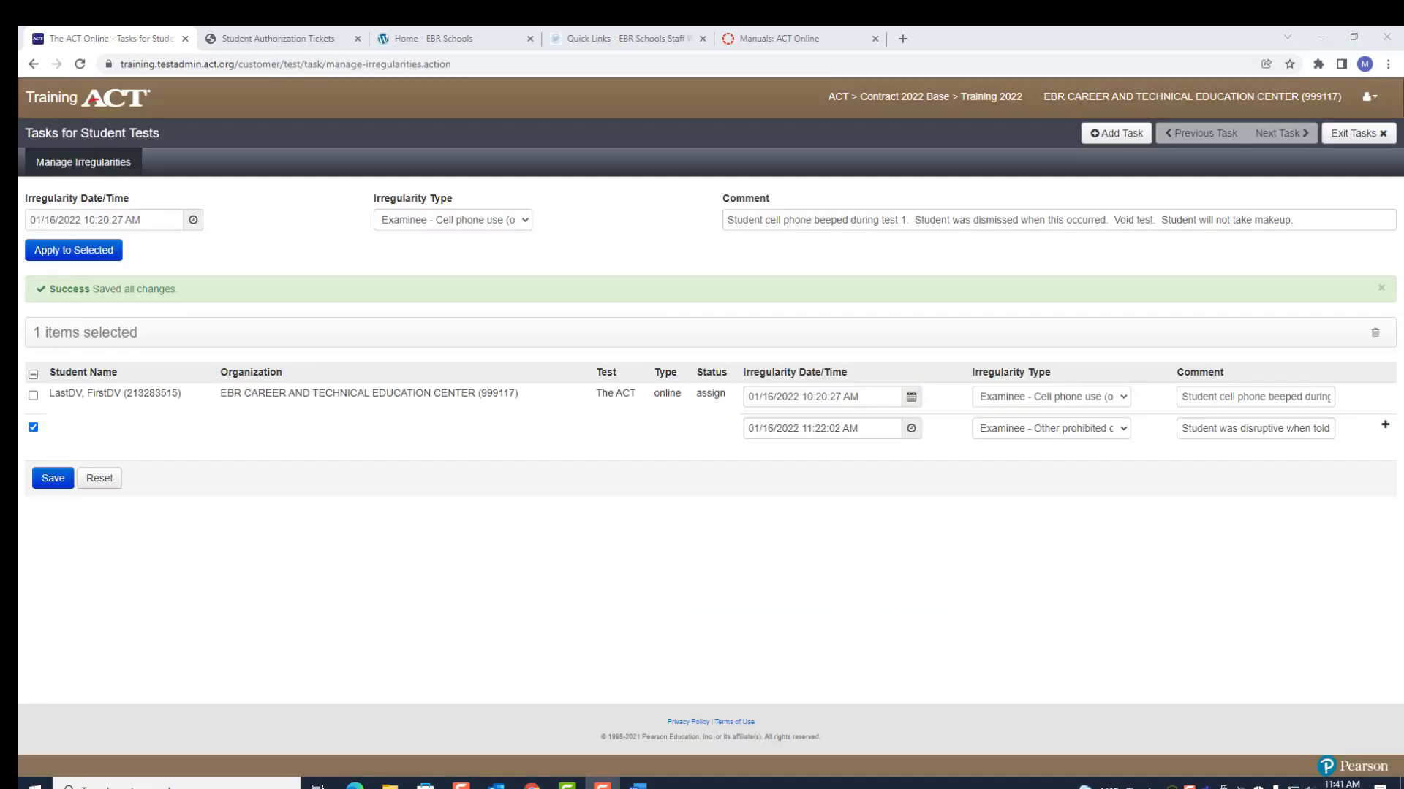
- Exit the Manage Irregularities task and return to the site's home page
left_click(1358, 139)
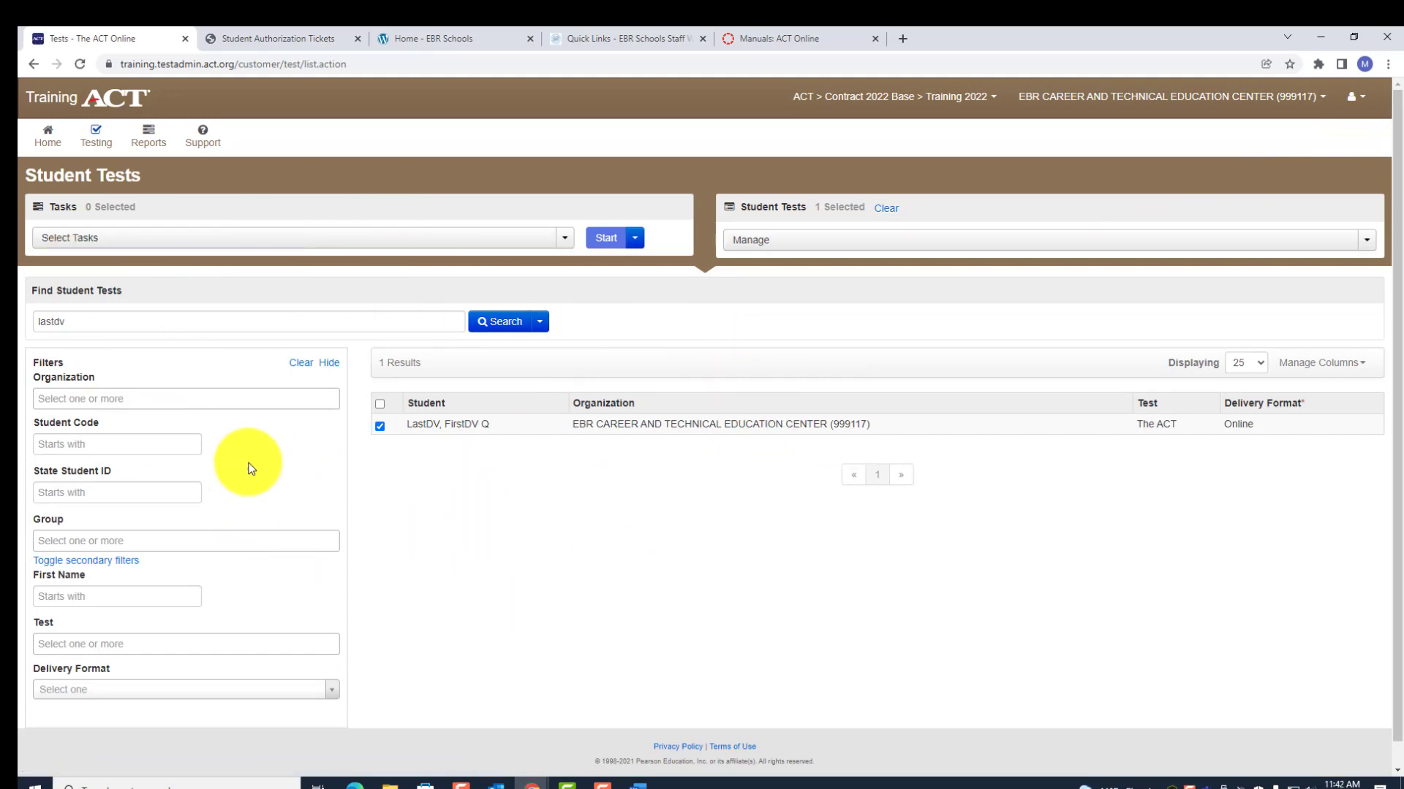
left_click(59, 146)
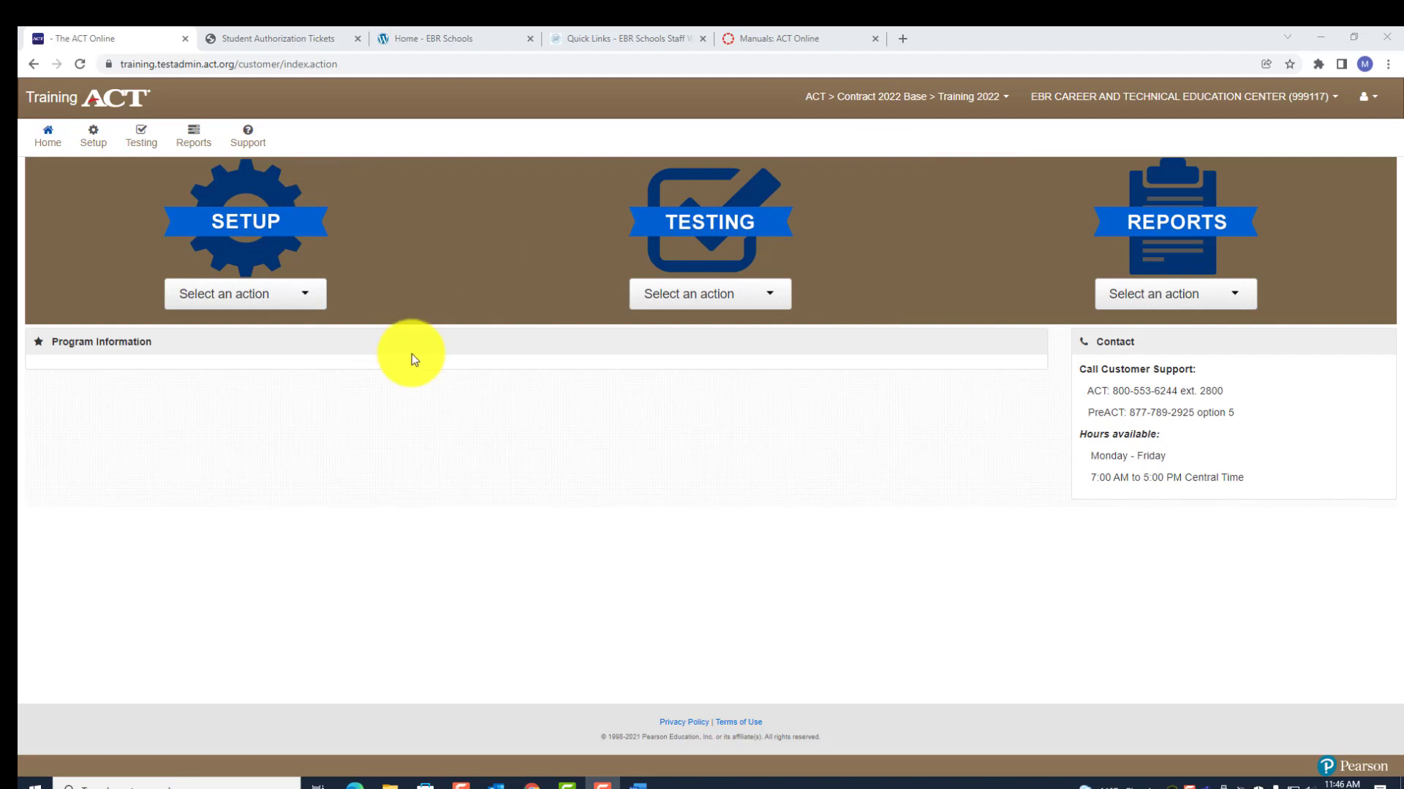
- Open the Irregularity Detail report from the Students & Registrations category of the operational reports
left_click(189, 146)
left_click(212, 172)
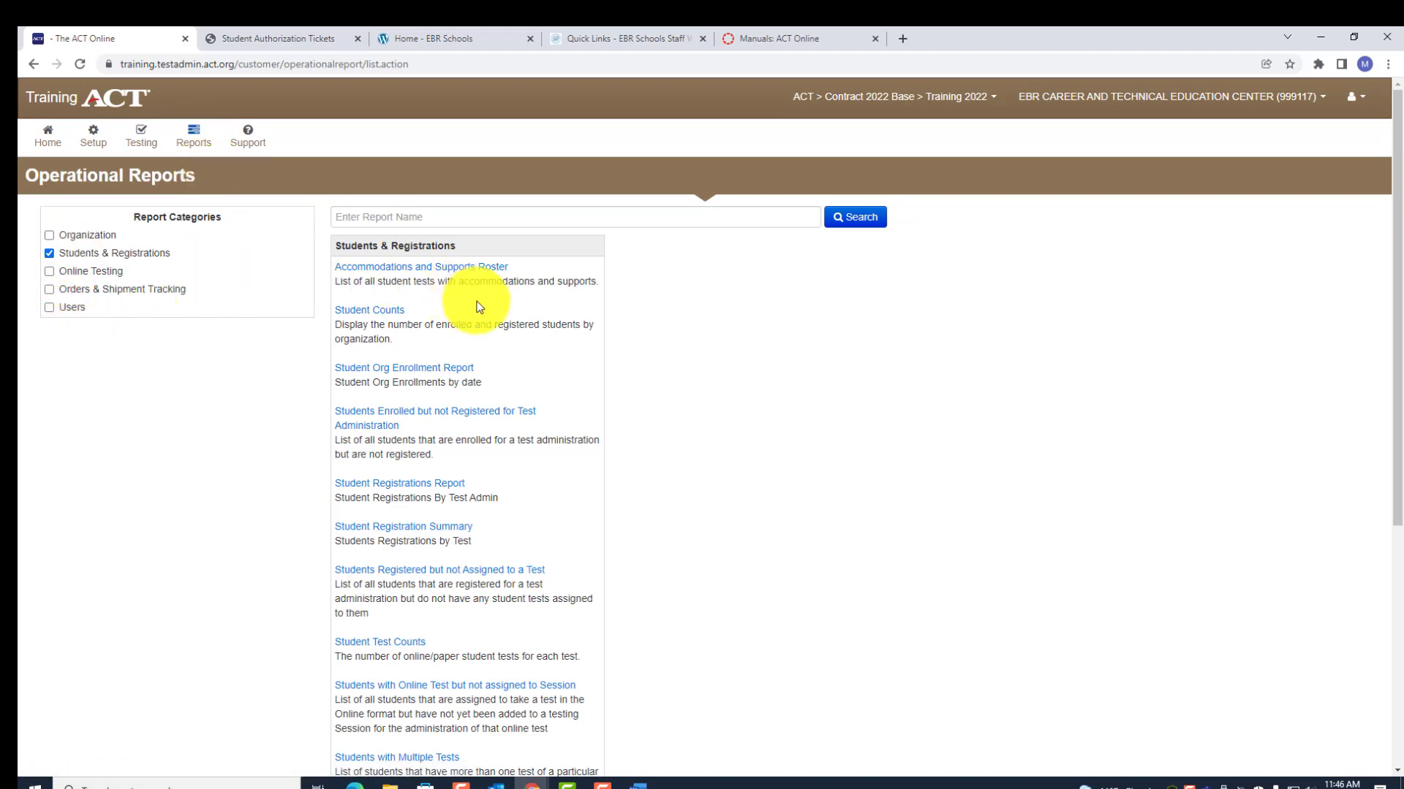
scroll(525, 335, "down", 3)
scroll(525, 338, "down", 3)
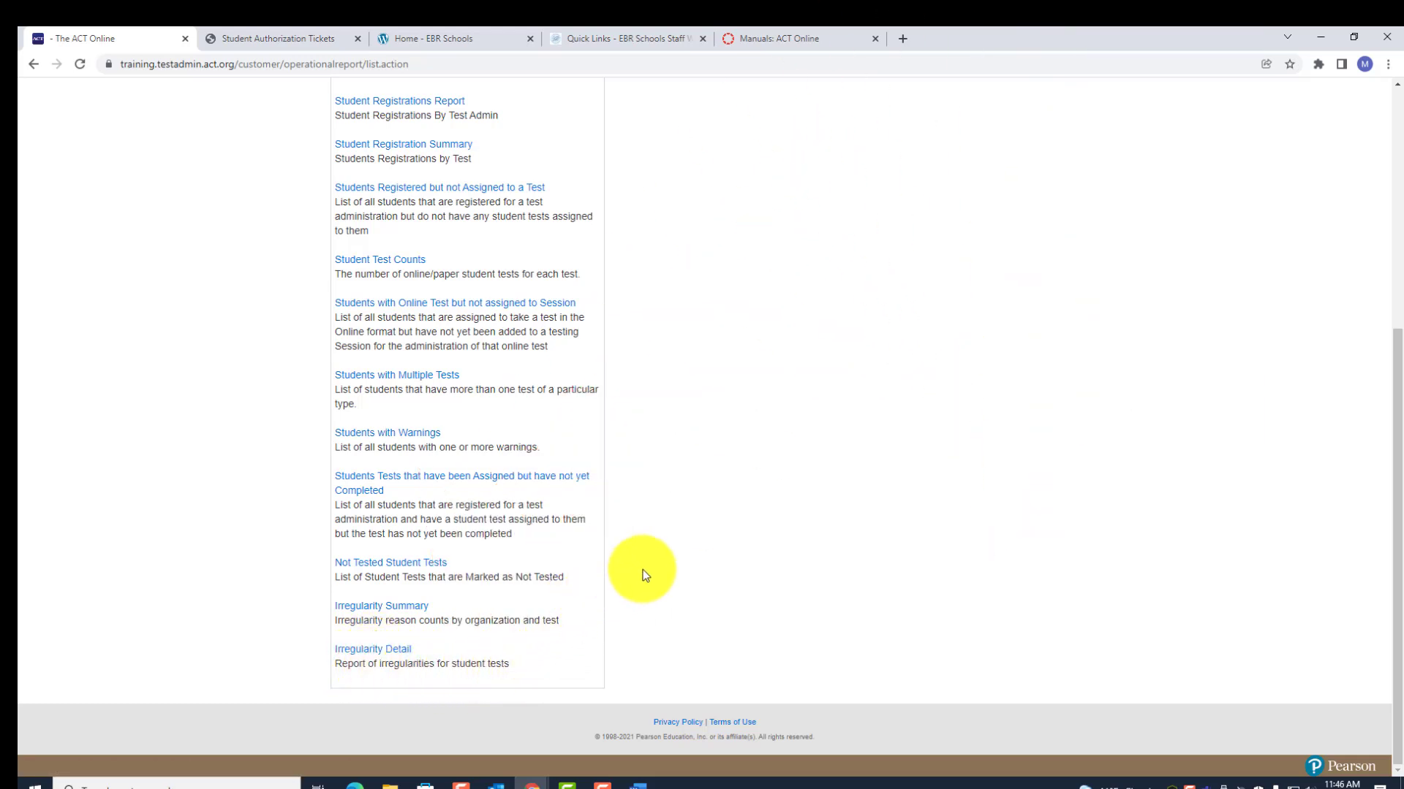
left_click(382, 651)
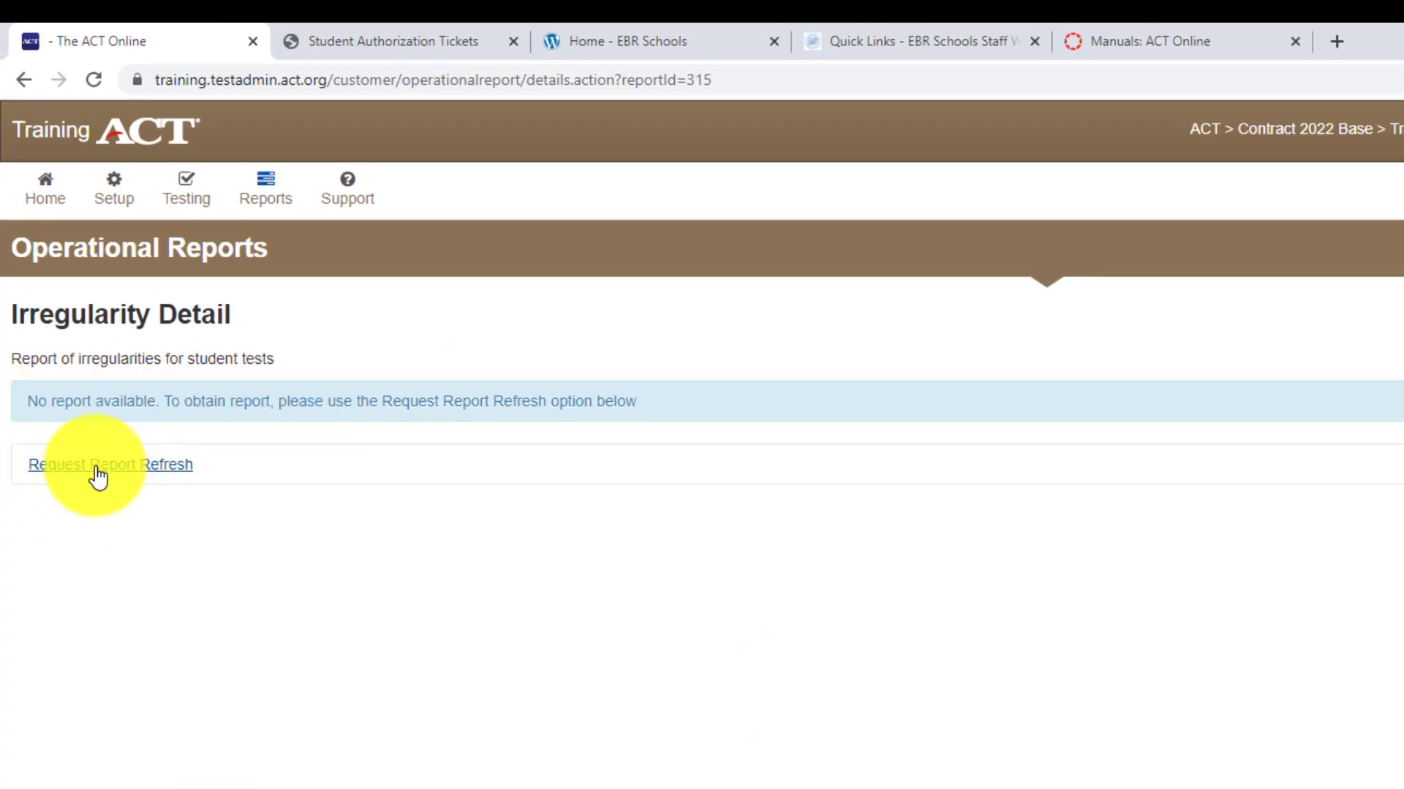
- Request a refresh of the Irregularity Detail report, download it and open it in Excel
left_click(139, 474)
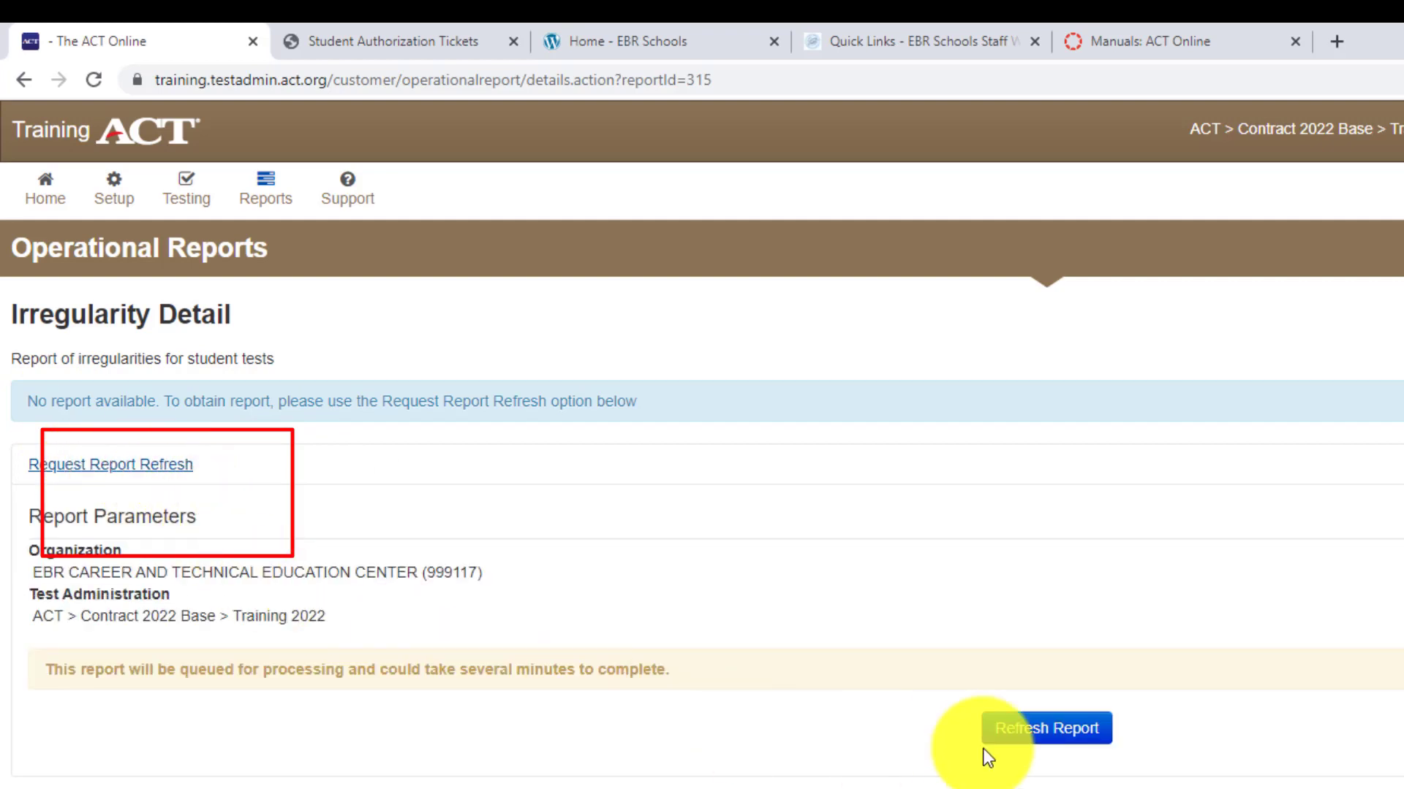
left_click(1038, 731)
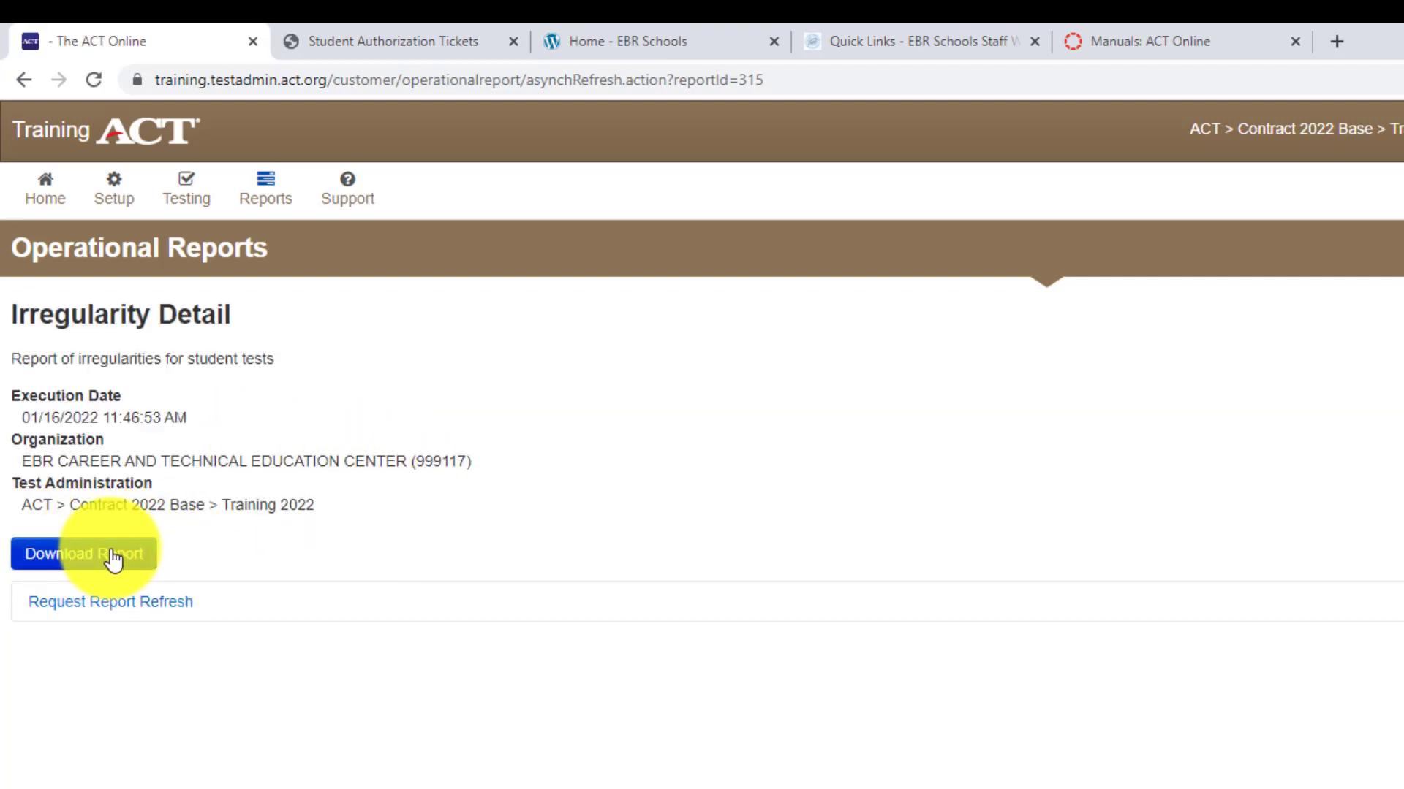
left_click(113, 557)
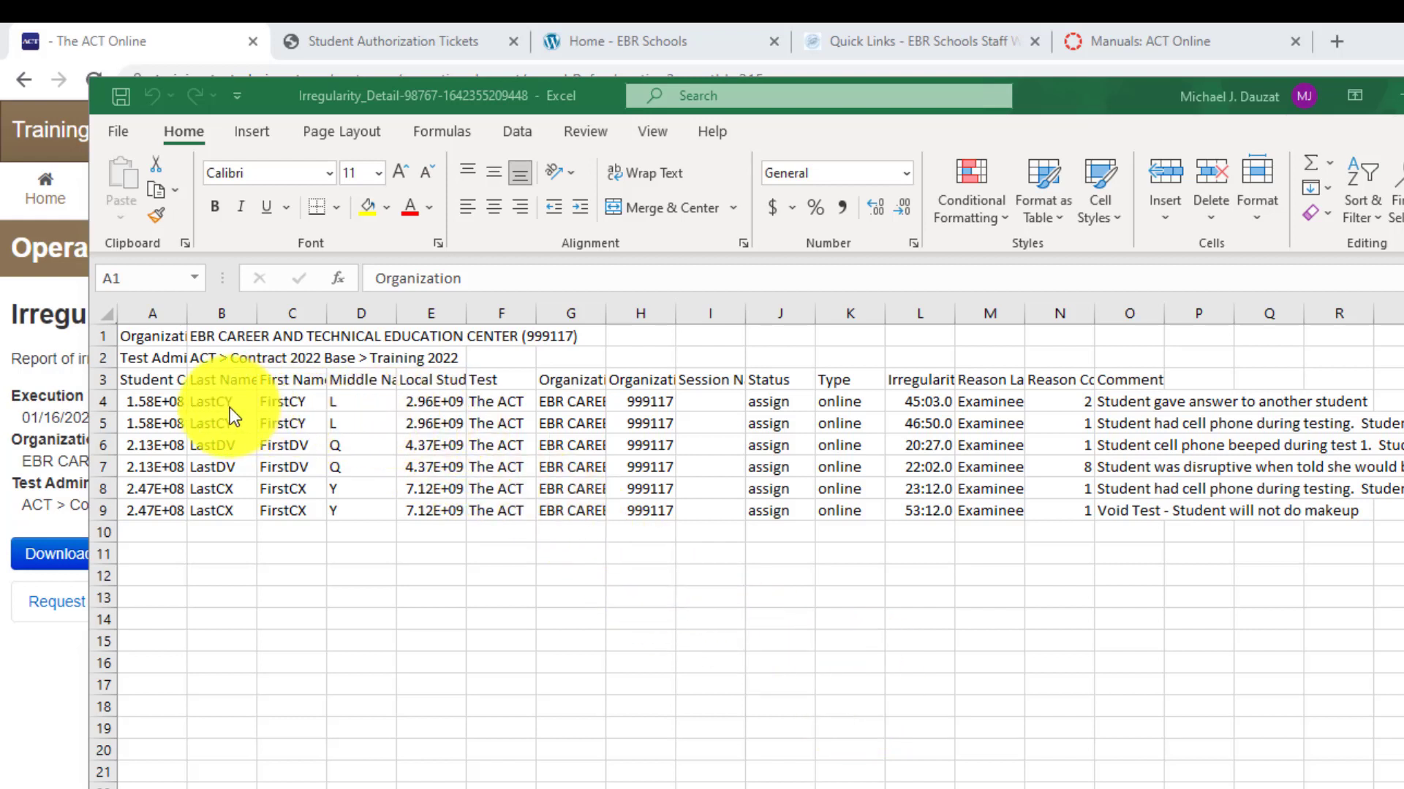
- Locate and select the examinee's two irregularity entries in rows 6 and 7, and enlarge the spreadsheet window
left_click(221, 446)
key("Down")
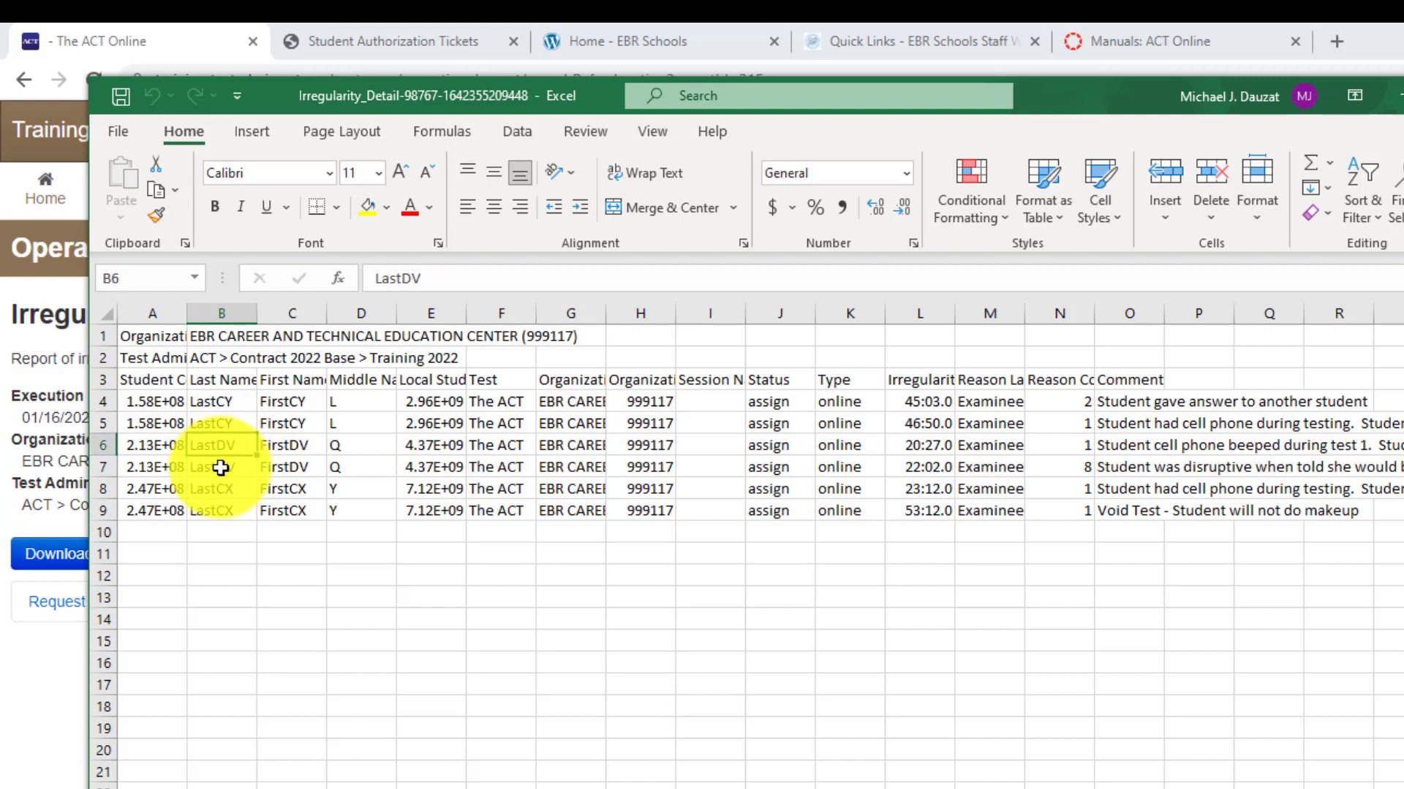
left_click(219, 479)
left_click_drag(103, 445, 104, 474)
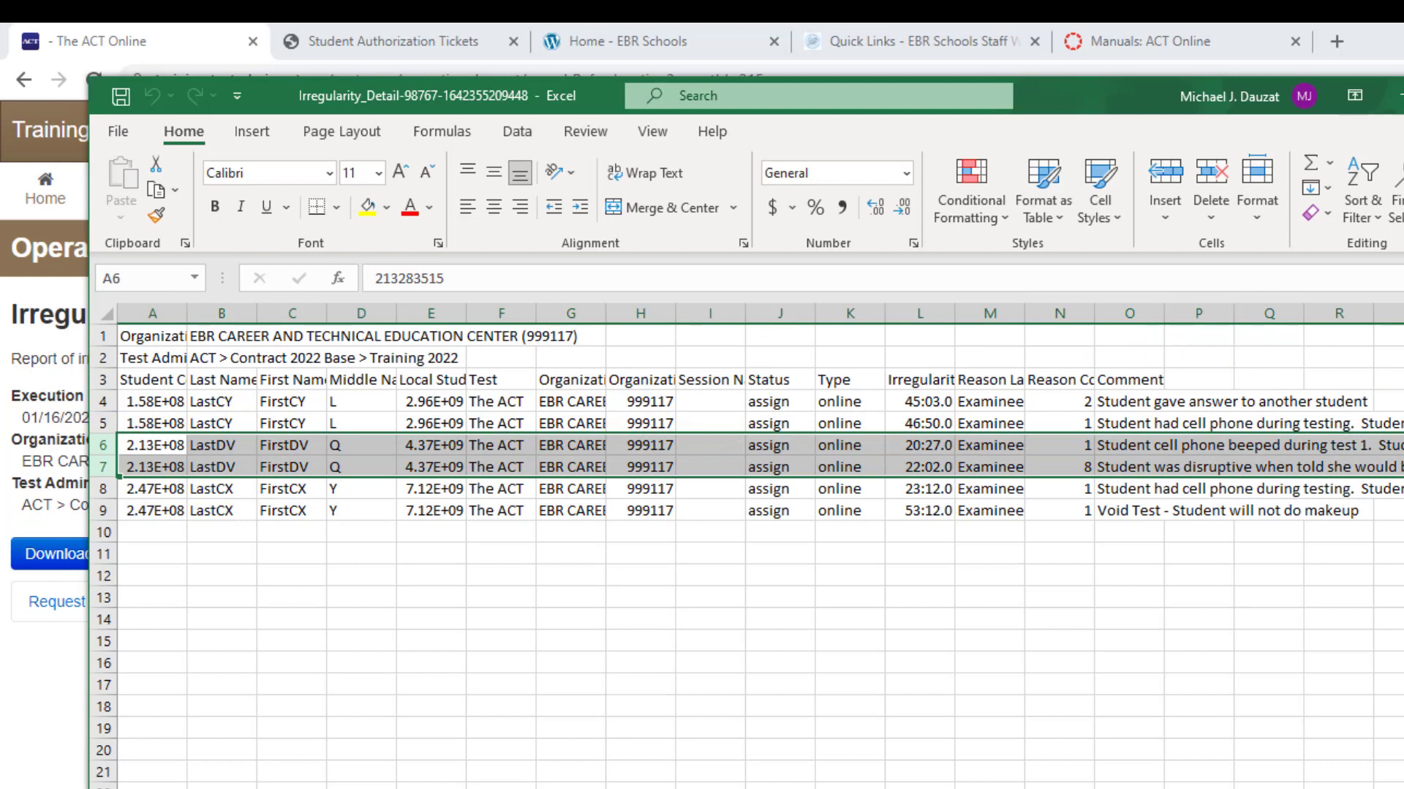
double_click(1398, 95)
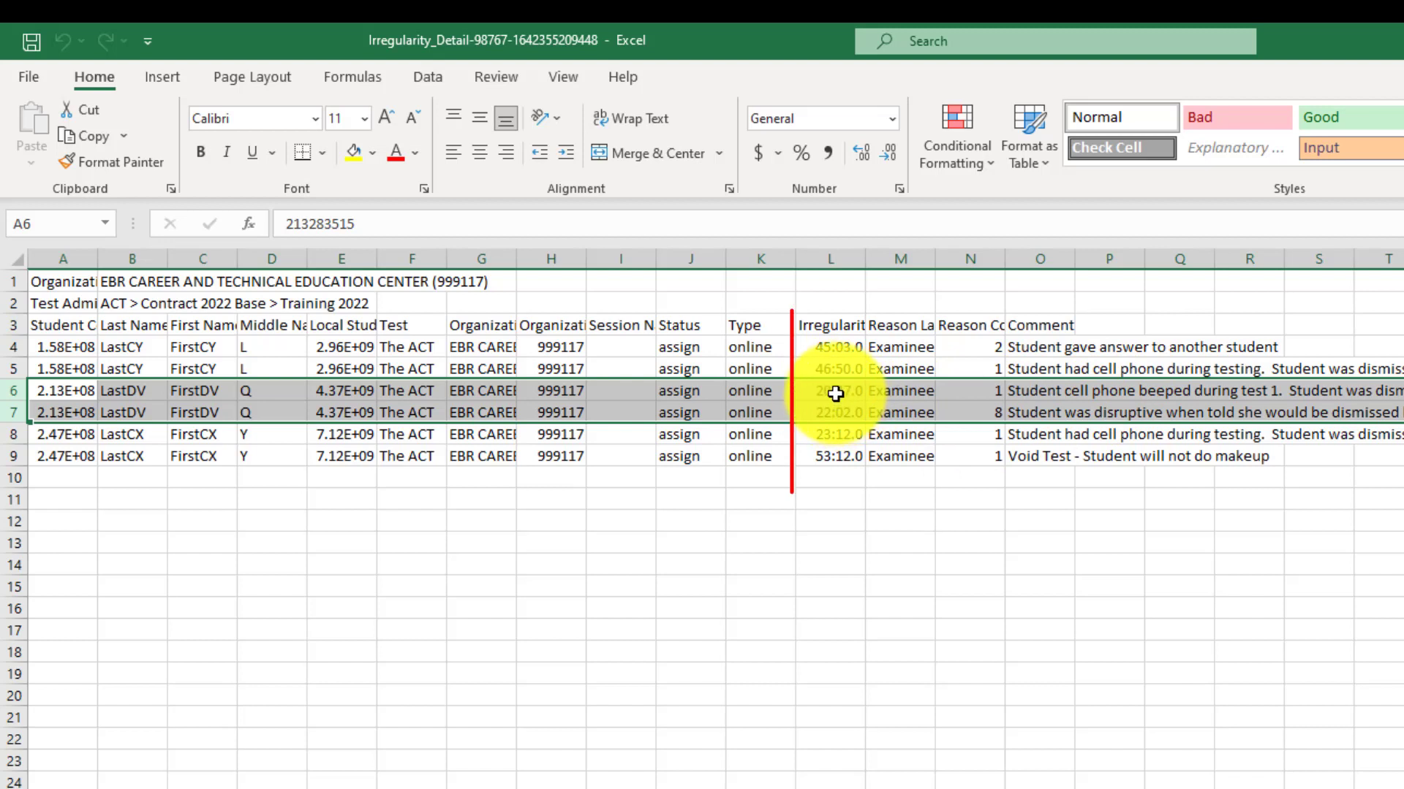
- Examine the full irregularity dates and reason labels recorded in columns L and M of the report
left_click(837, 325)
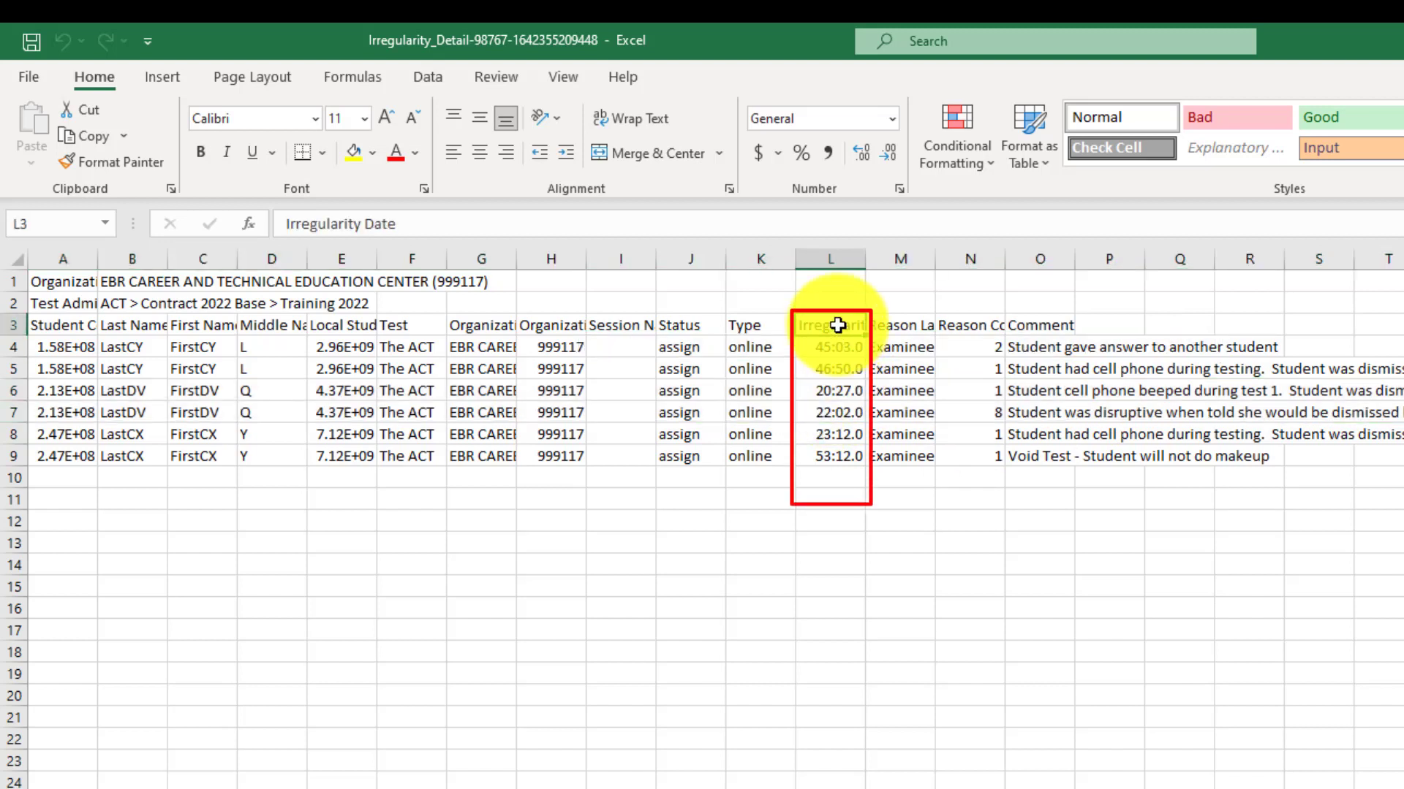
left_click(841, 412)
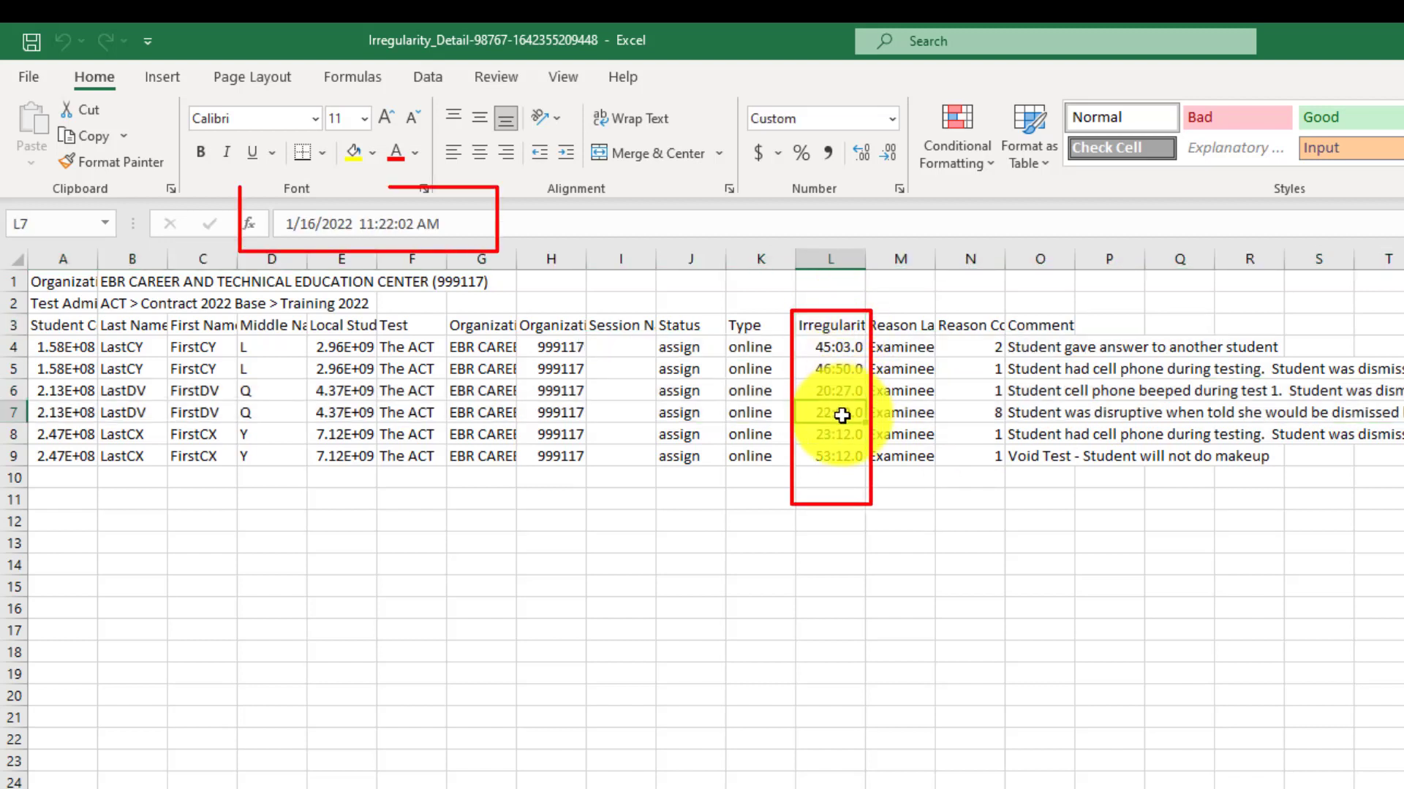
left_click(839, 434)
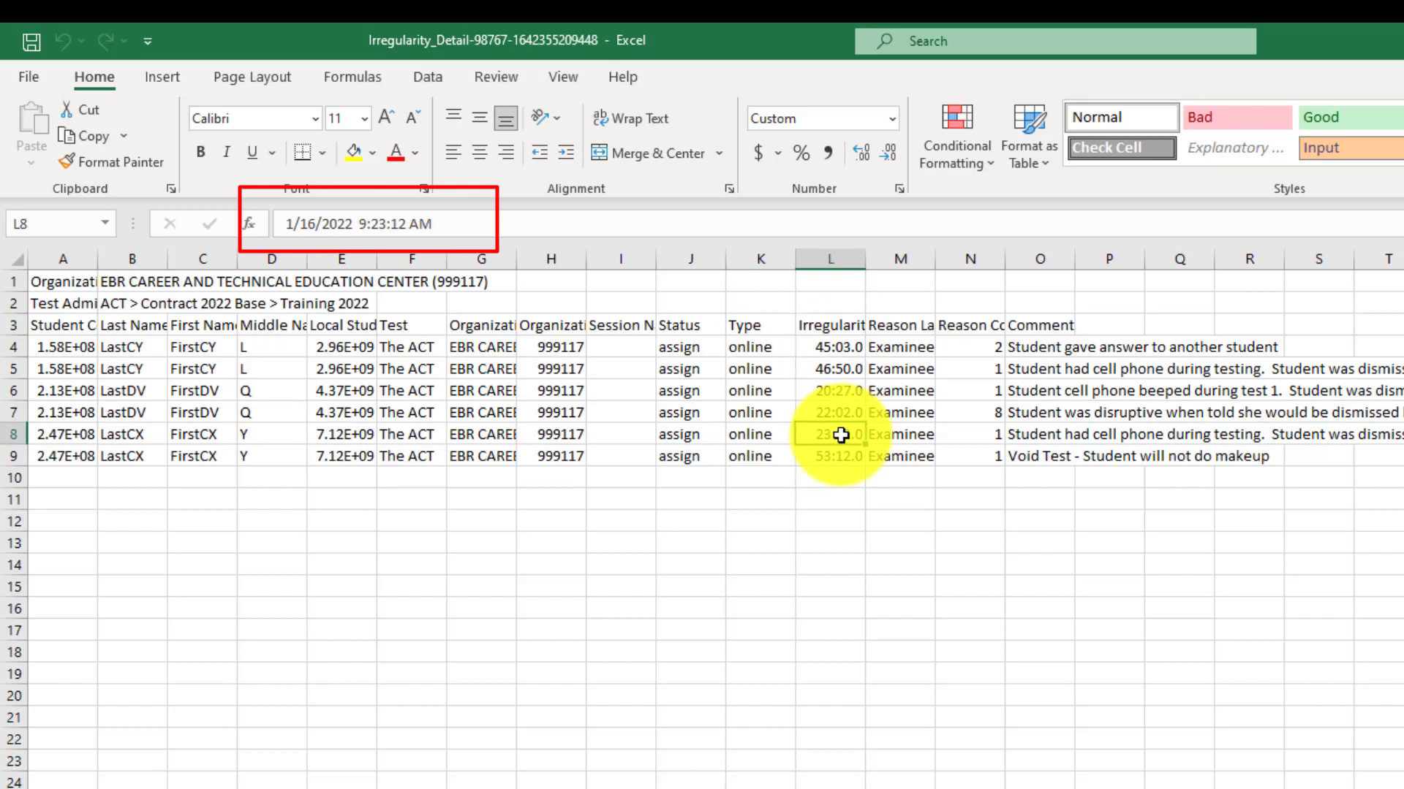
left_click(900, 329)
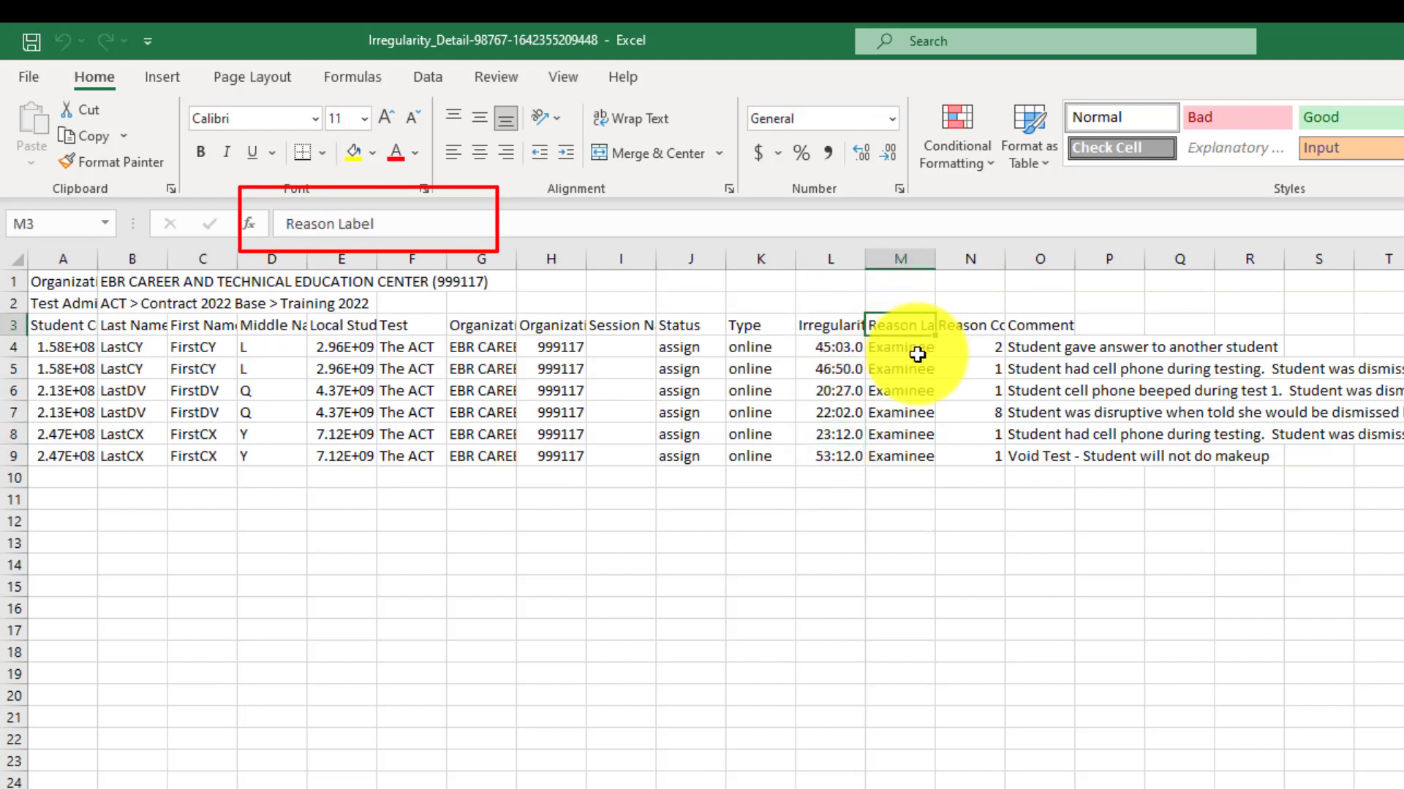
left_click(917, 355)
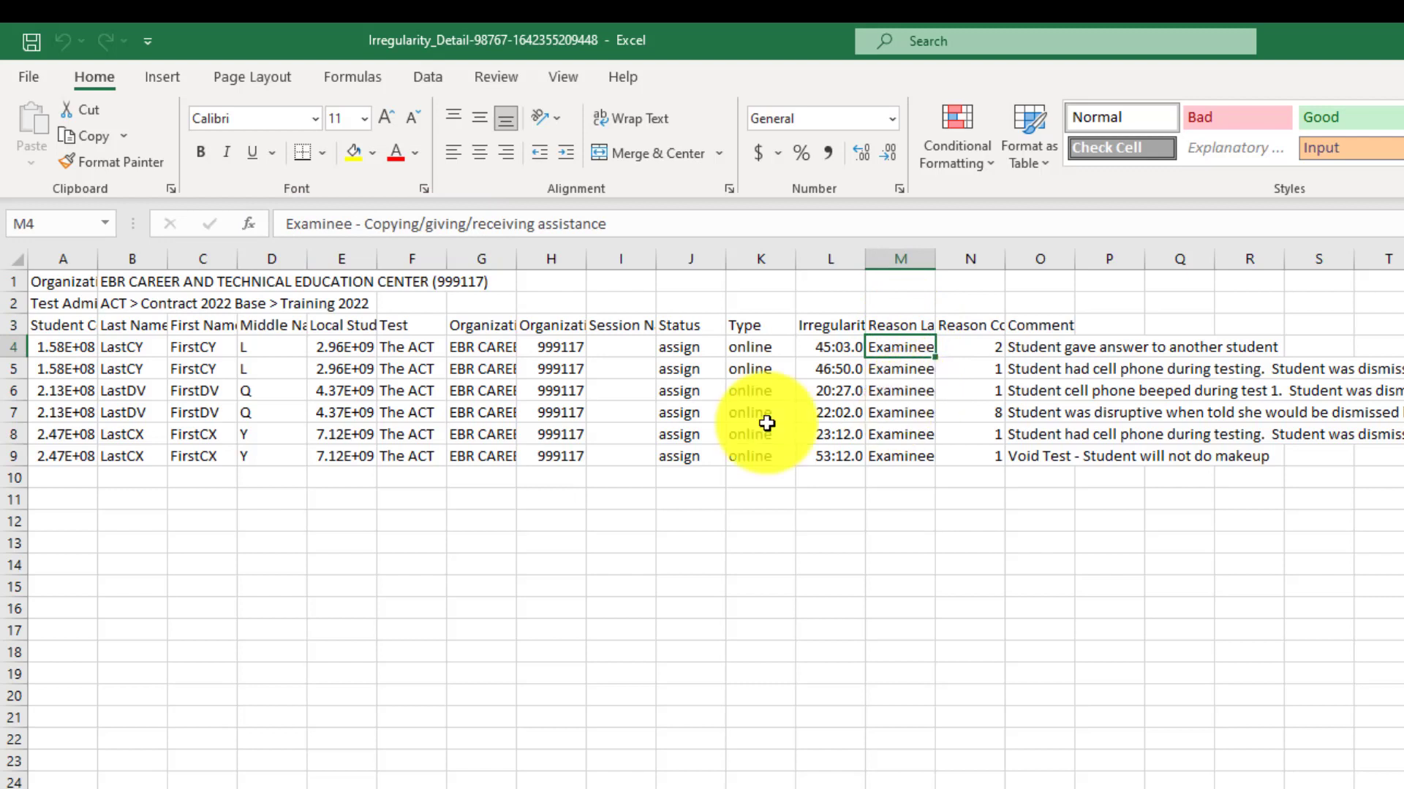
left_click(905, 389)
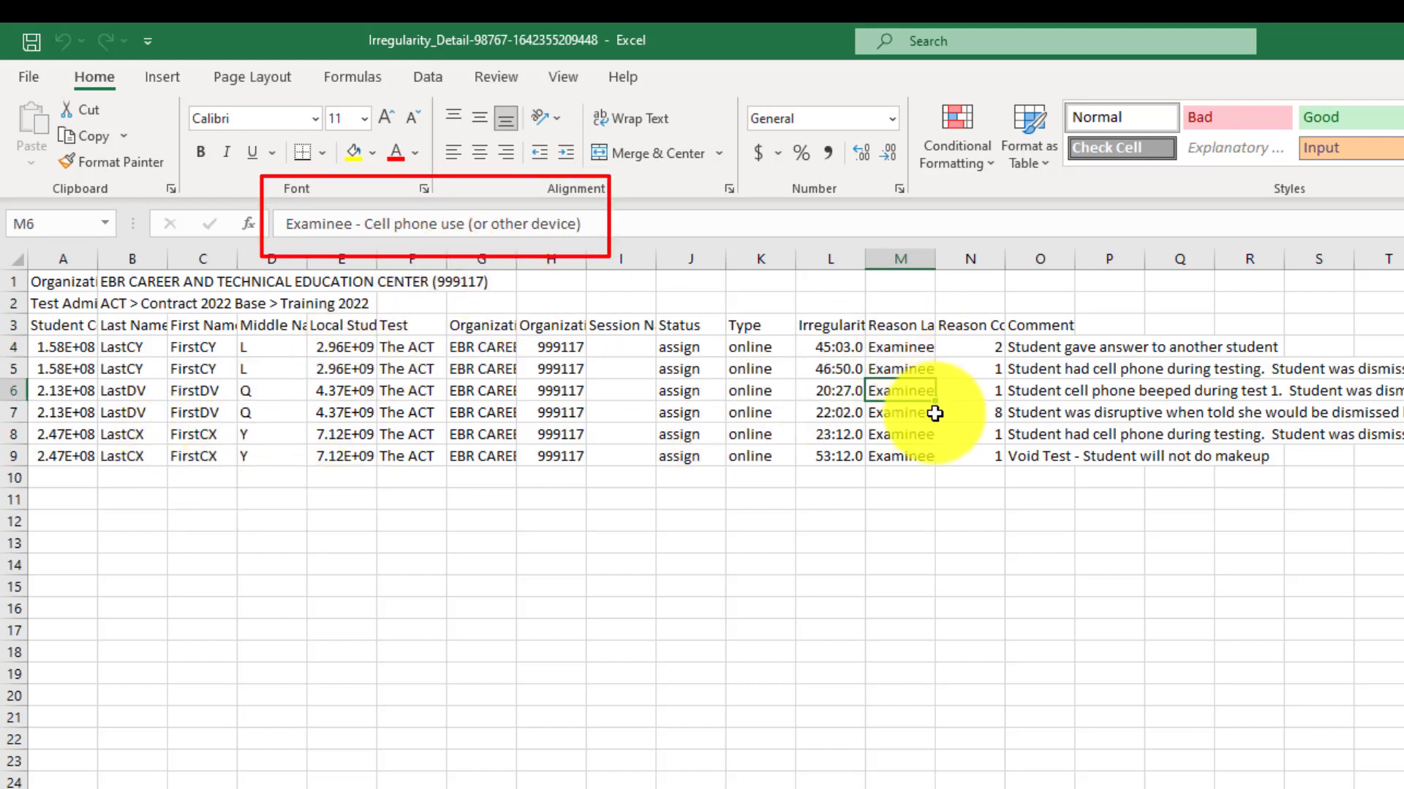
left_click(910, 412)
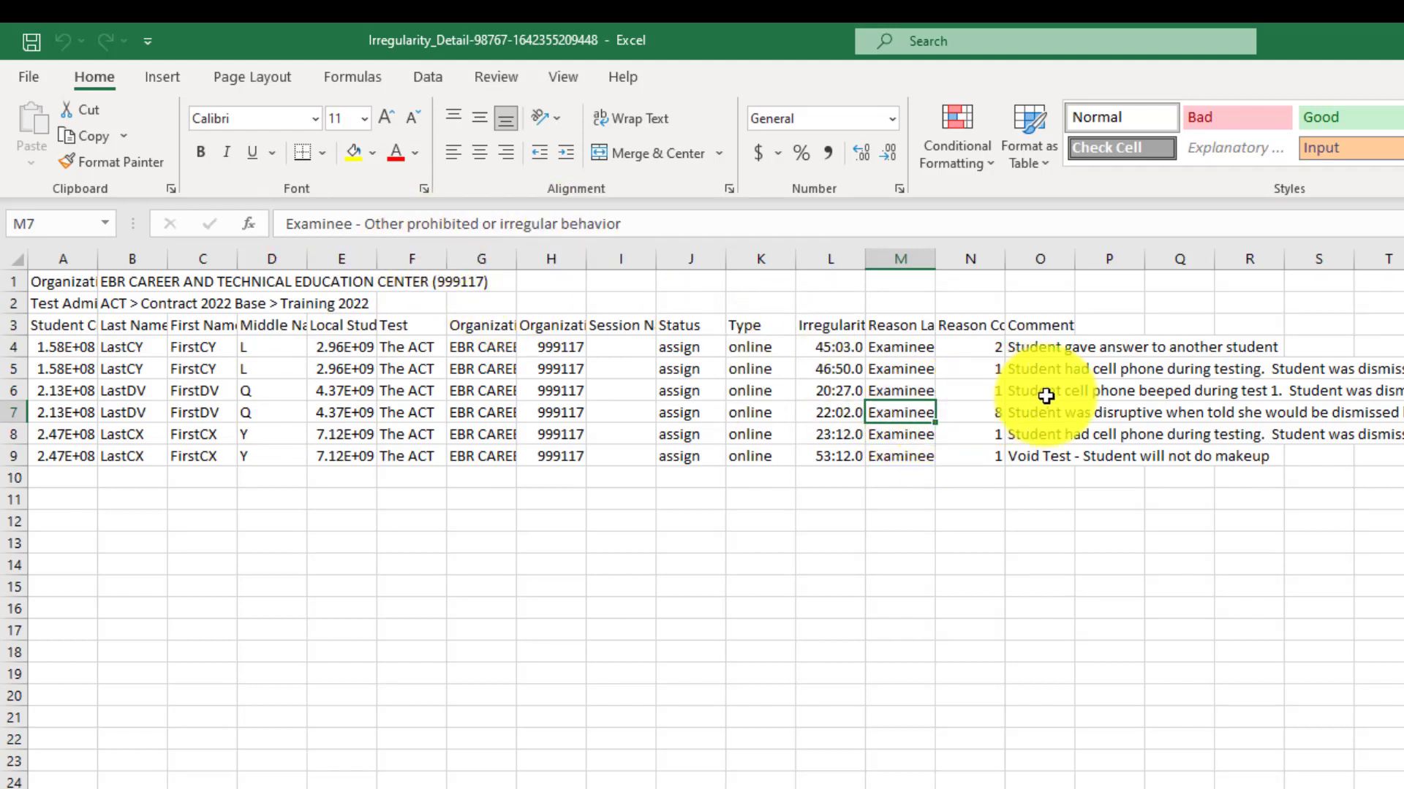
- Examine the reason codes and full comments for the examinee's entries in rows 6 and 7
left_click(998, 390)
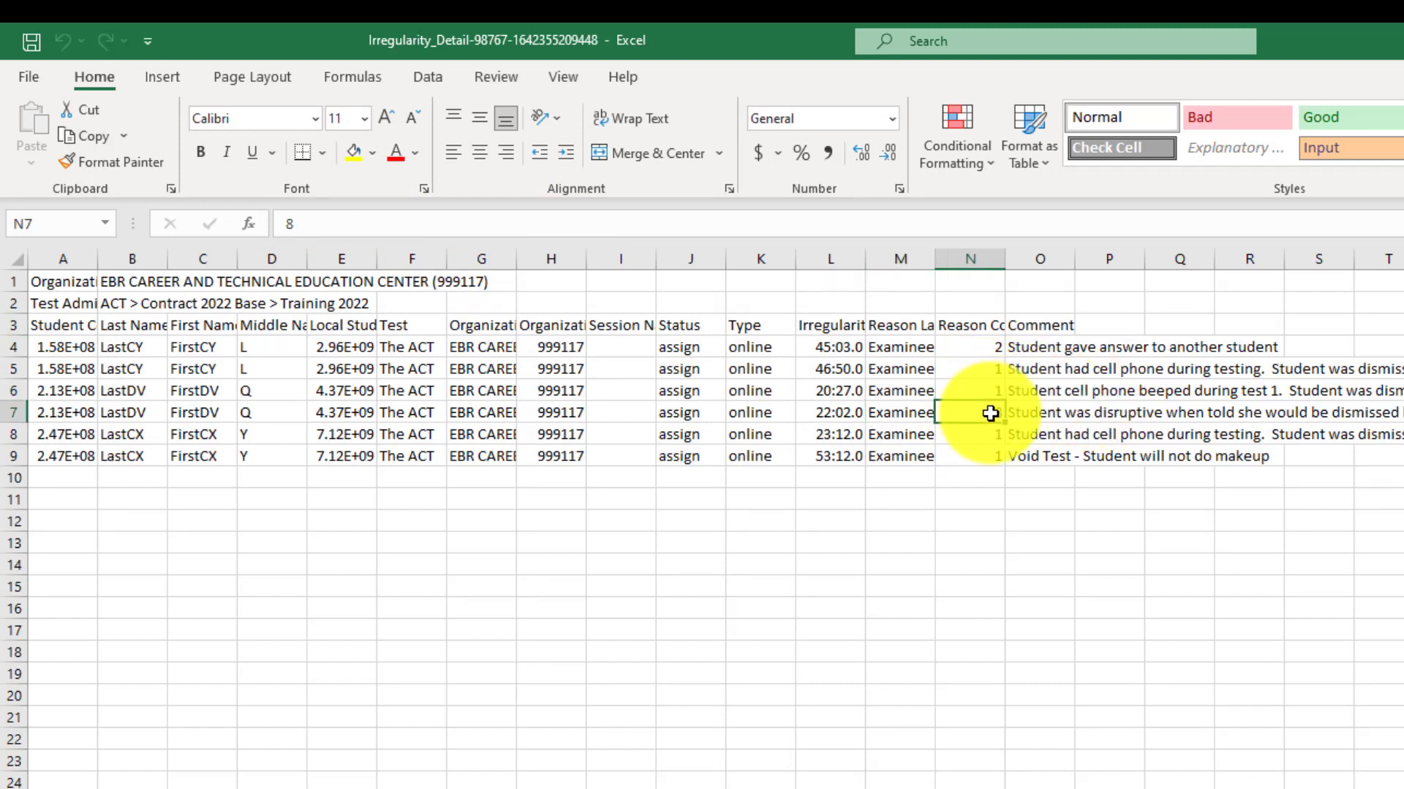
left_click(1045, 394)
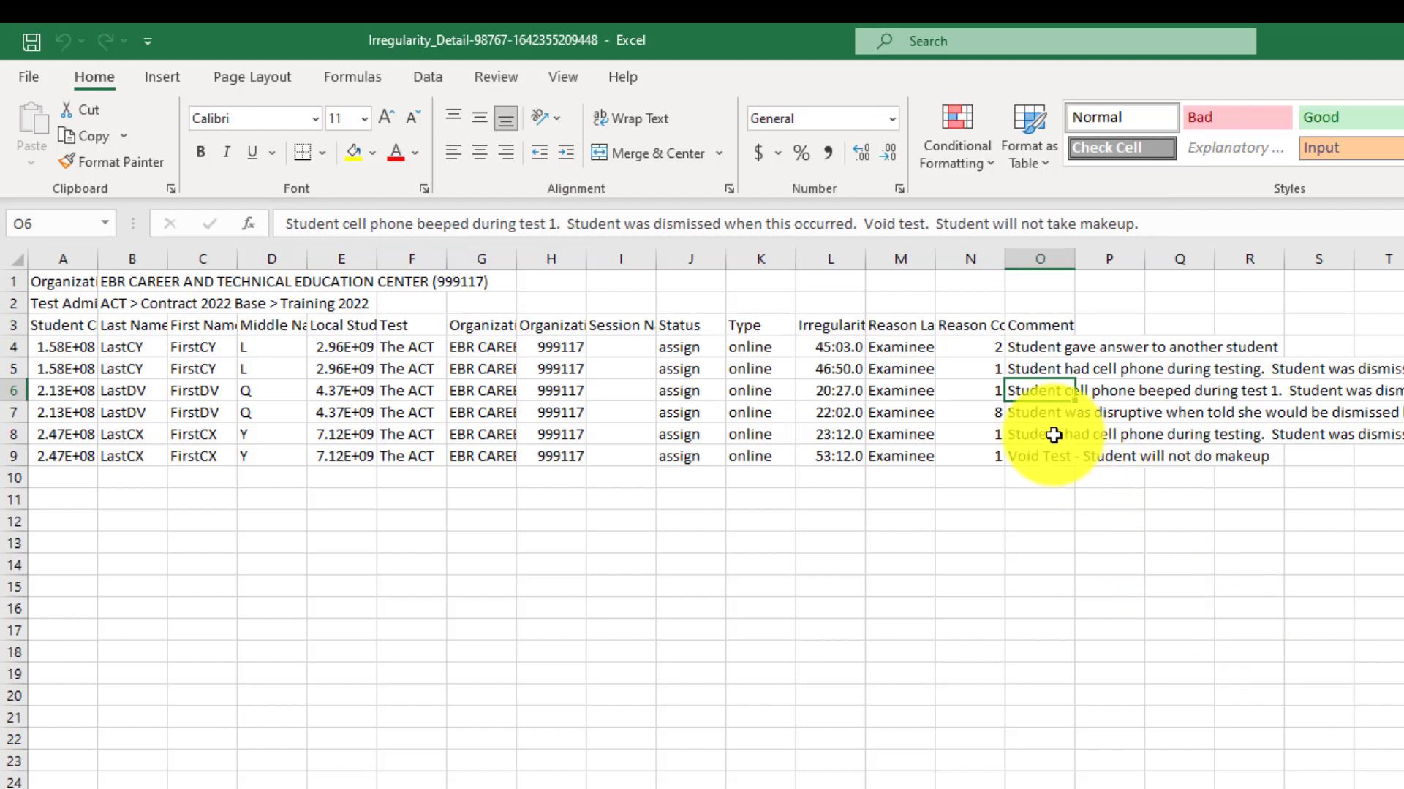
left_click(1020, 415)
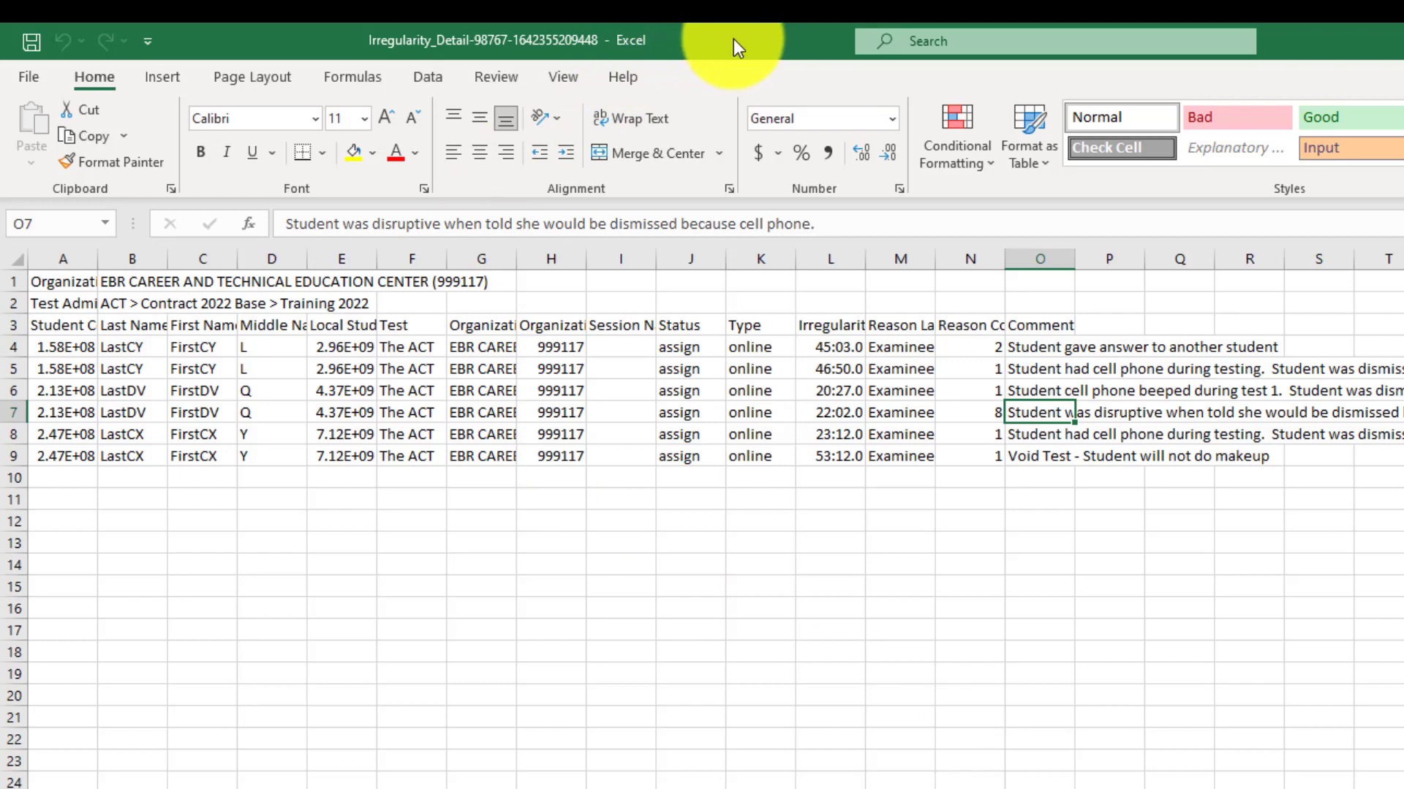
- Switch back to the browser's operational reports, open the Irregularity Summary report, and download it for viewing in Excel
left_click_drag(734, 38, 1403, 95)
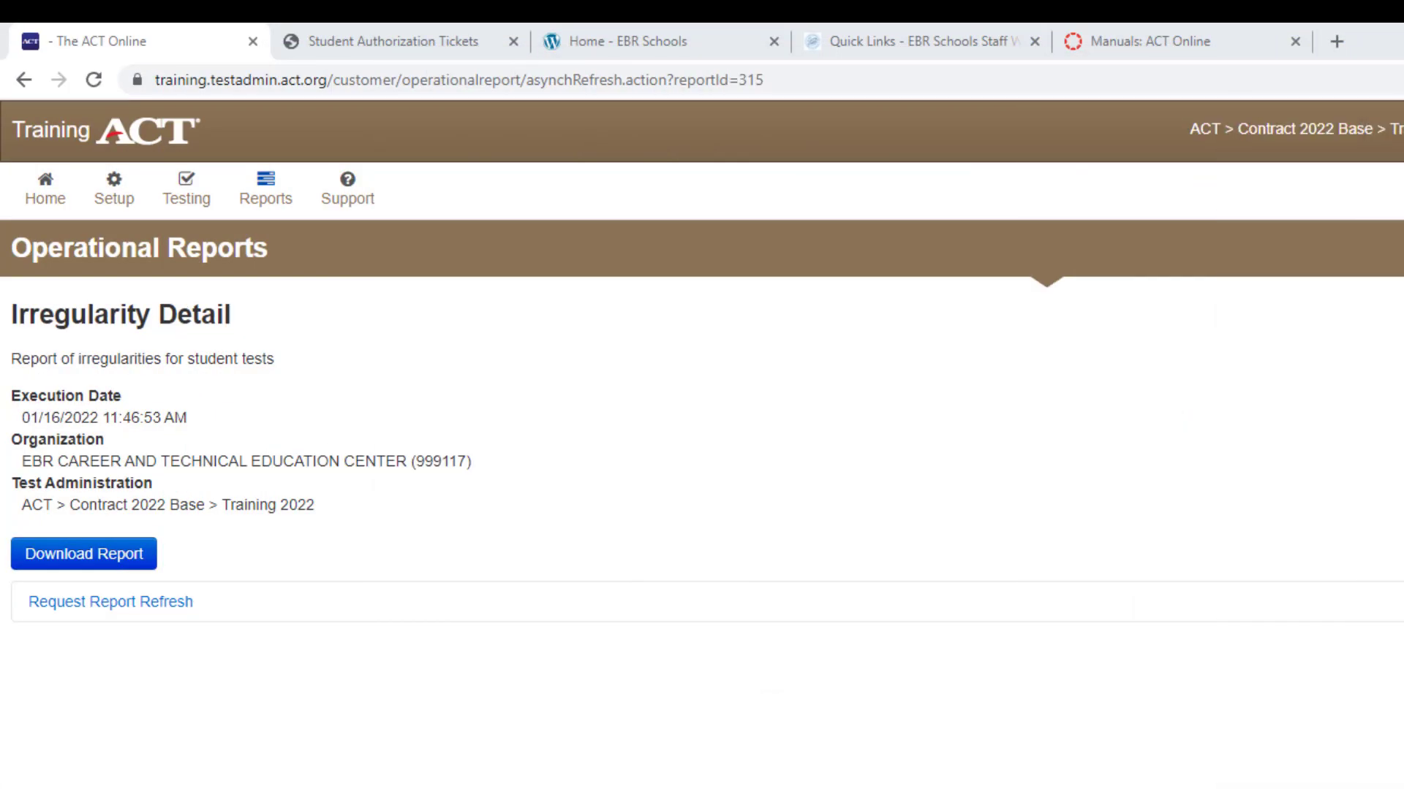
left_click(250, 204)
left_click(289, 249)
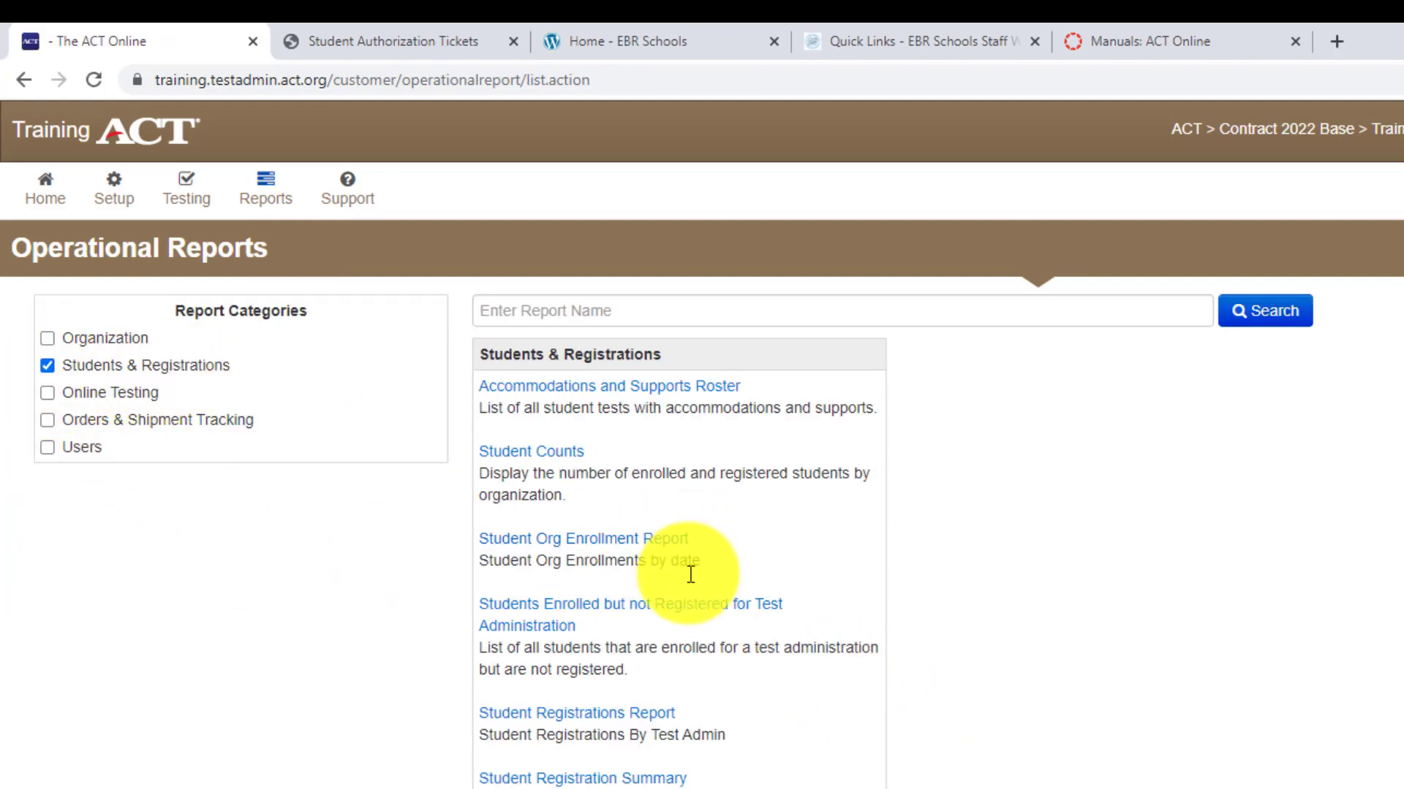
scroll(689, 582, "down", 6)
scroll(689, 589, "down", 1)
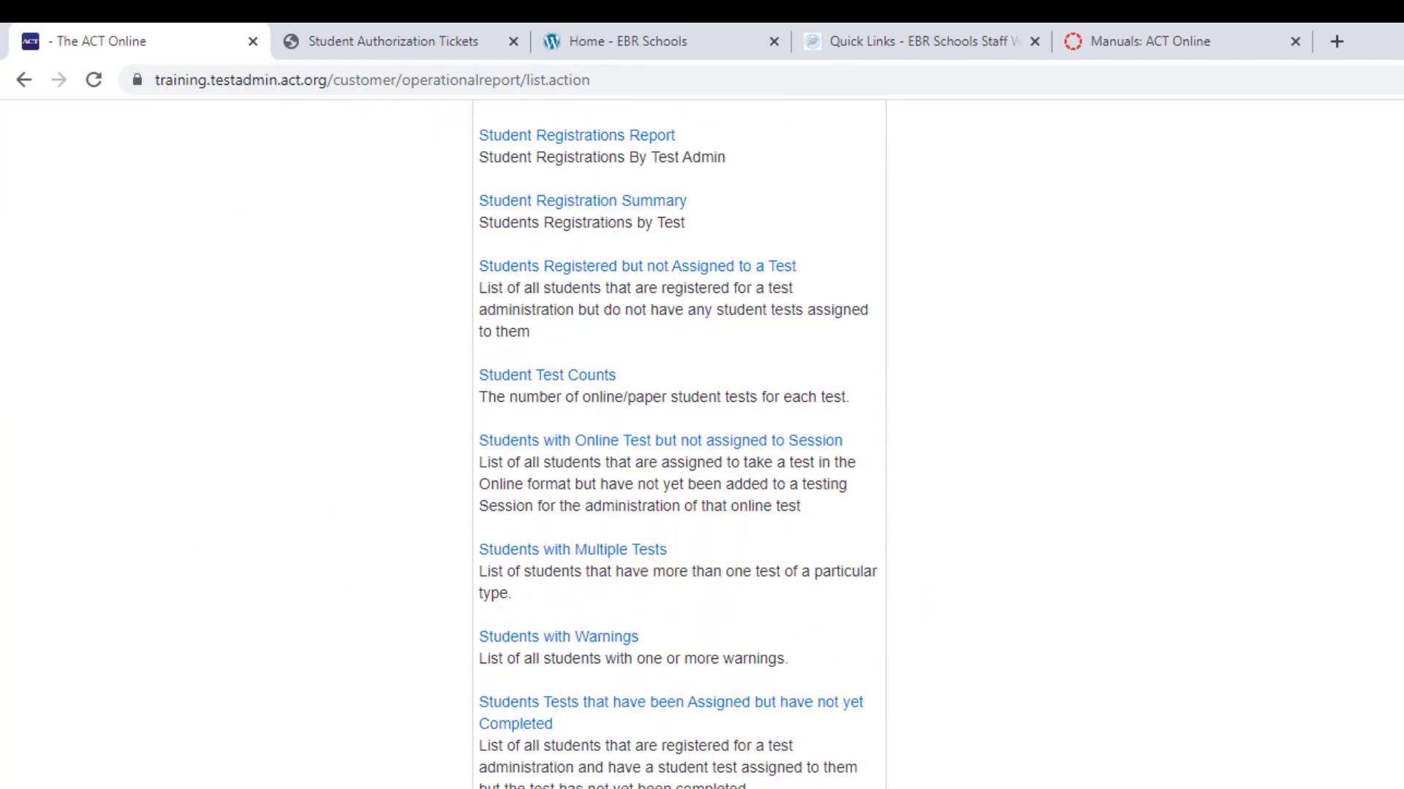
key("alt+Left")
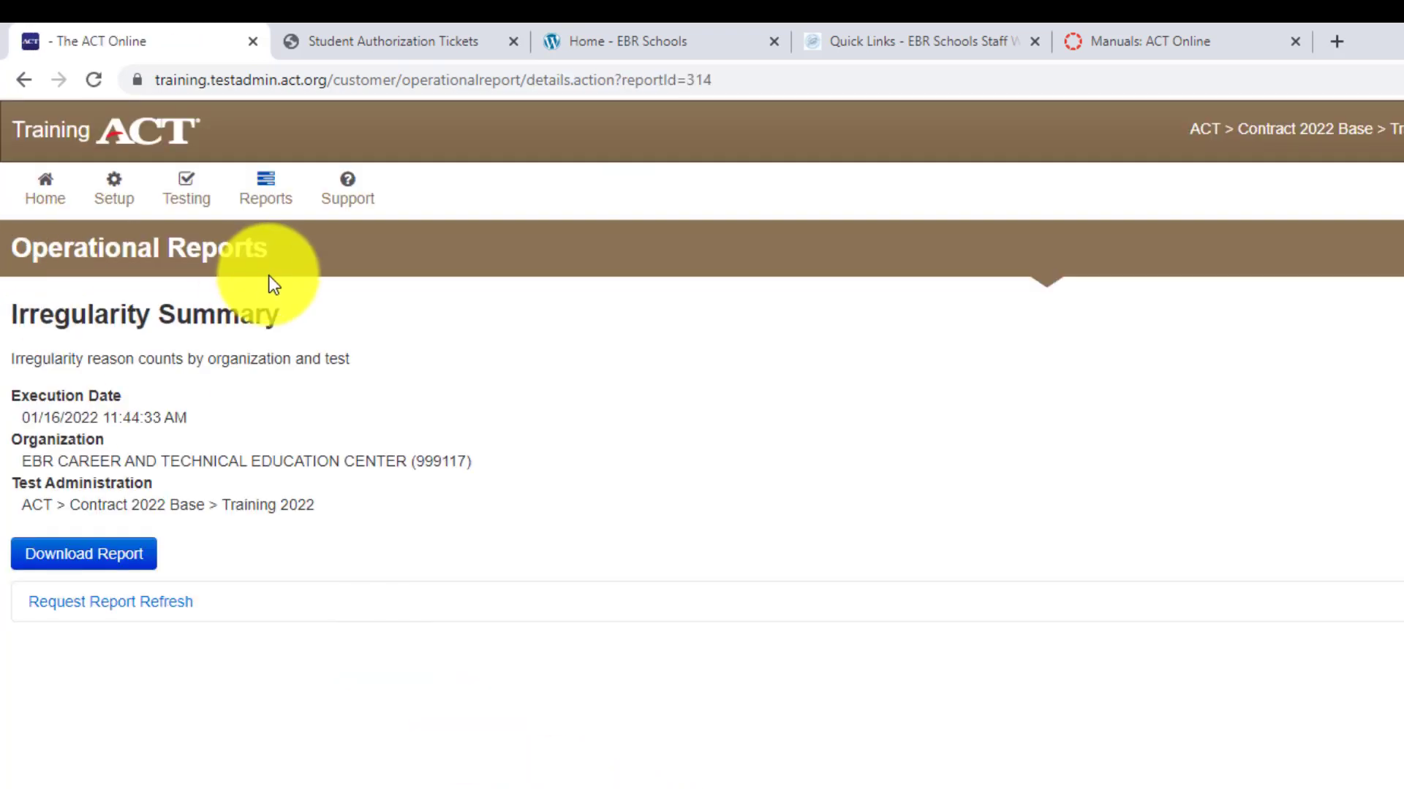
left_click(92, 556)
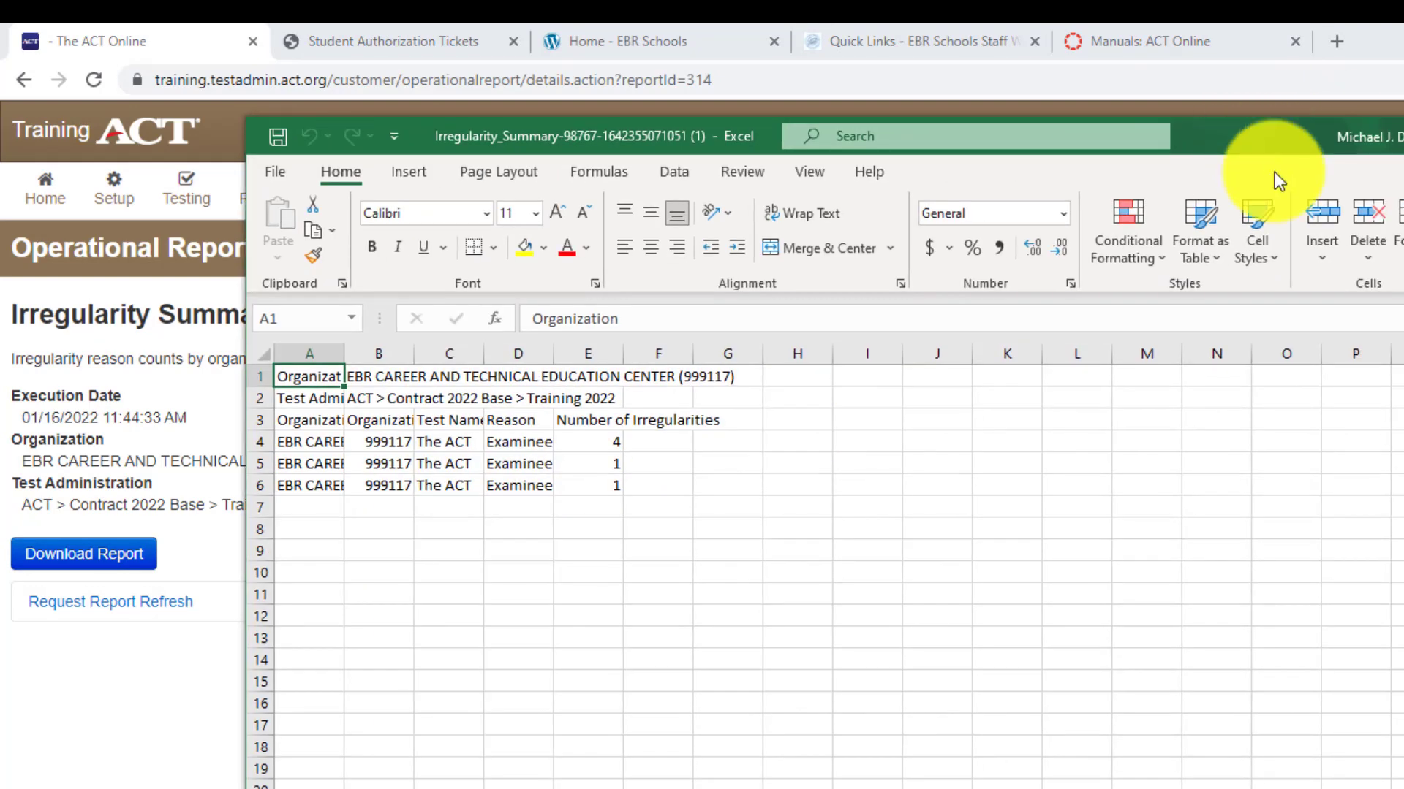
- Examine the full irregularity reasons in column D and their counts in column E for rows 4 to 6 of the summary
left_click(521, 449)
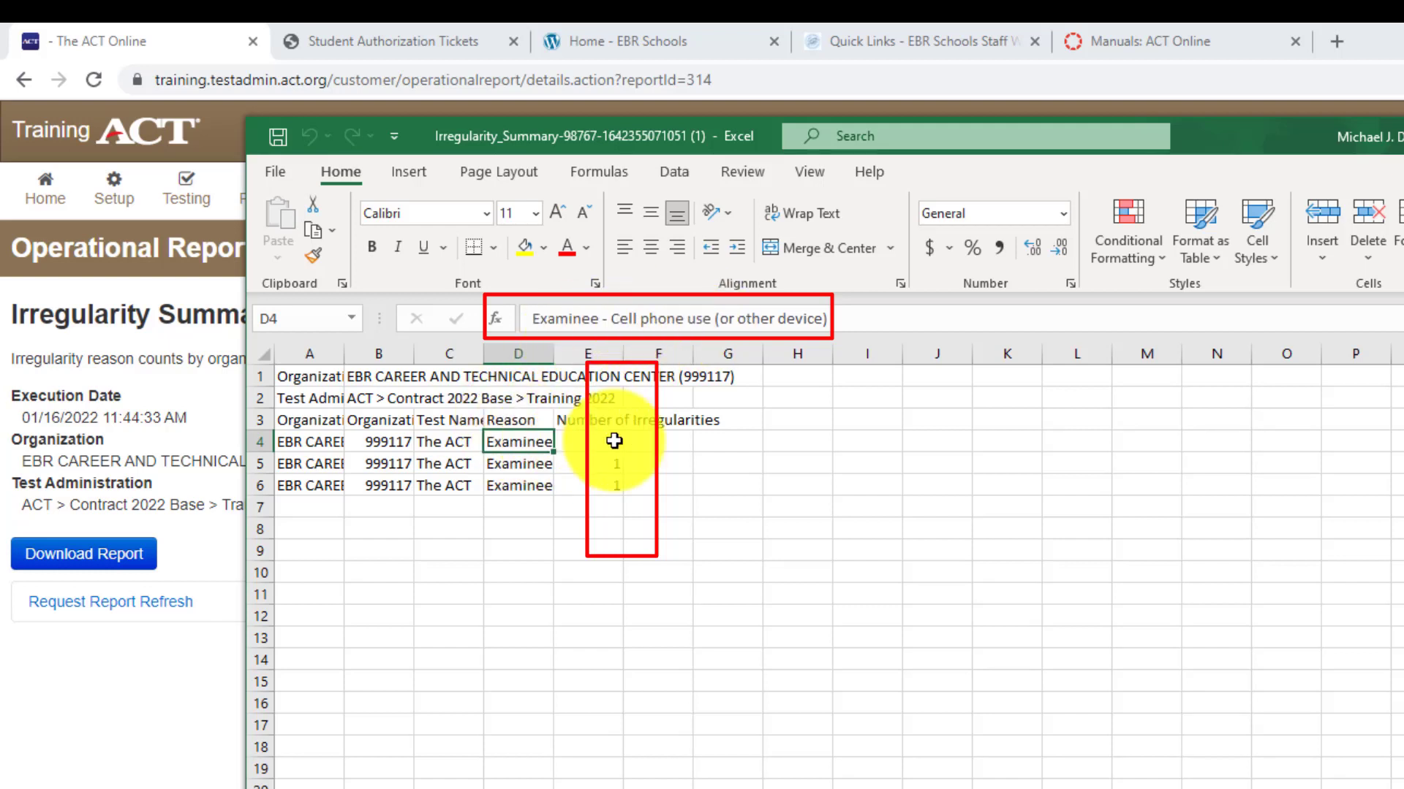
left_click(511, 465)
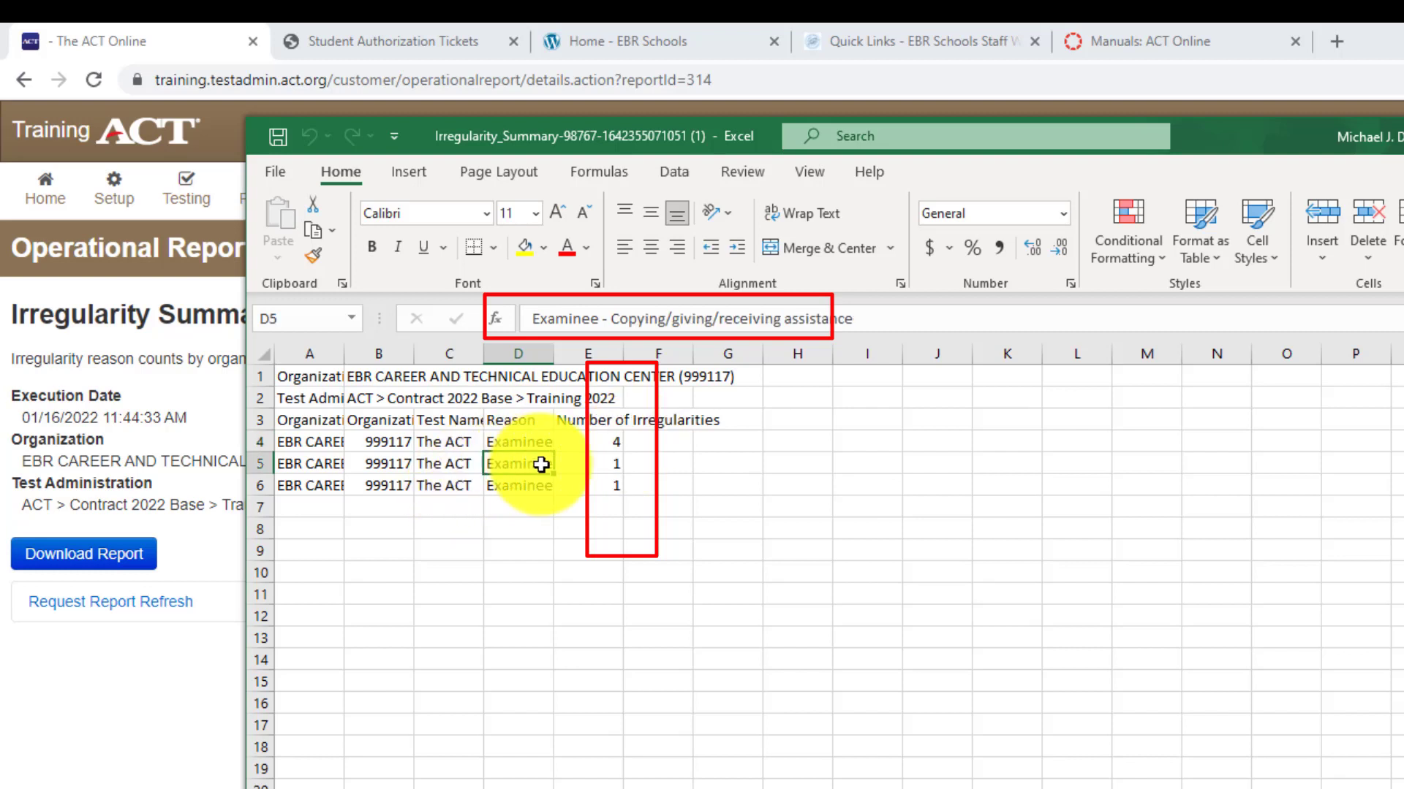
left_click(527, 487)
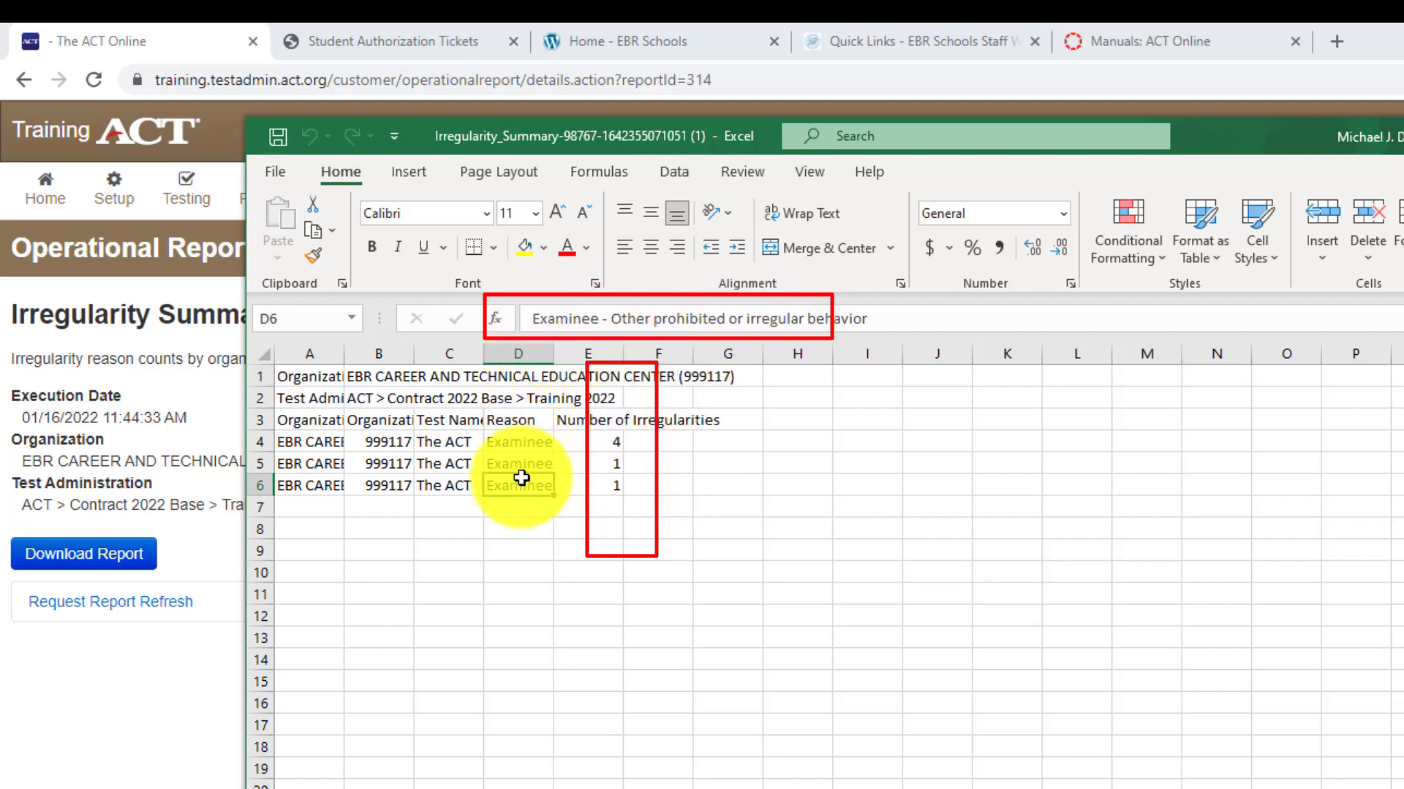
left_click(609, 485)
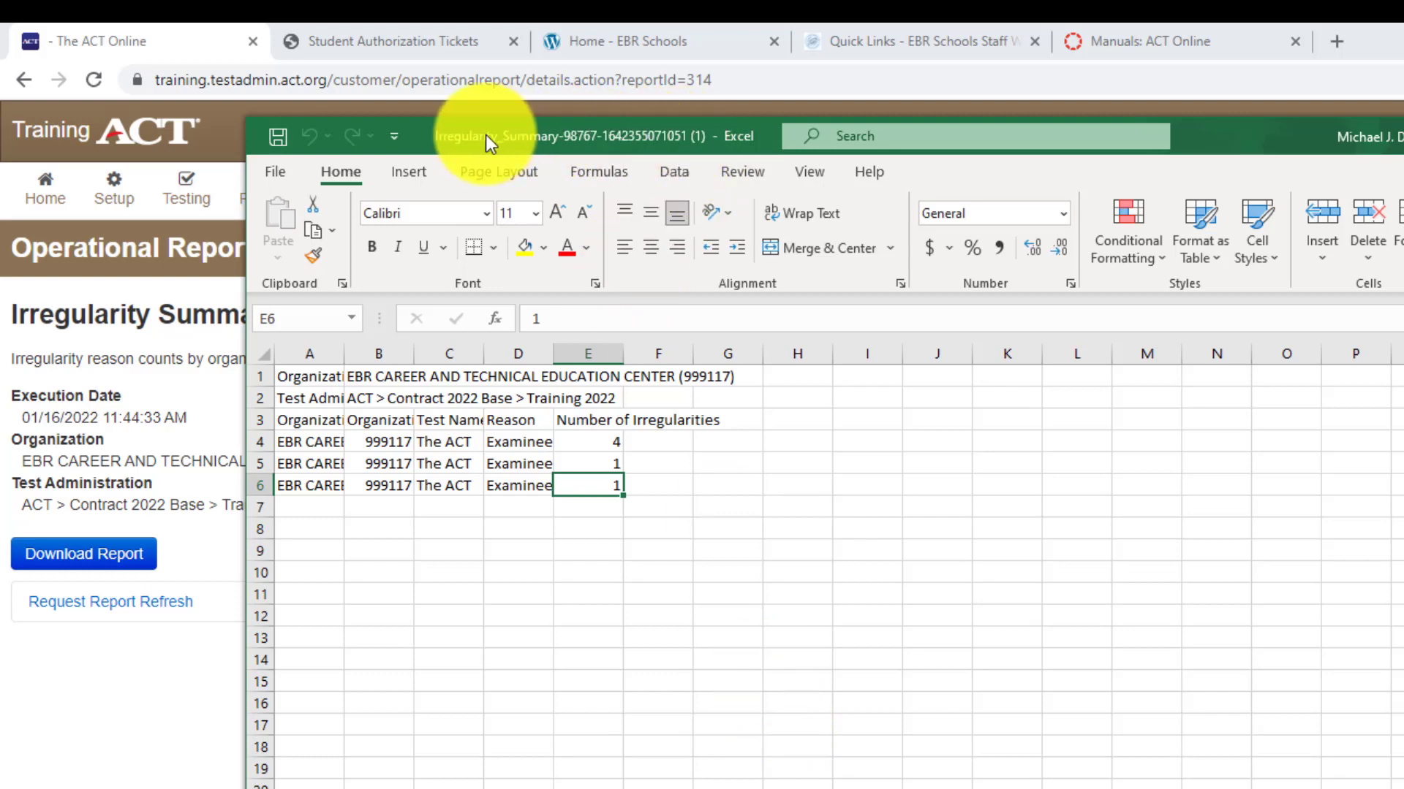
left_click_drag(449, 136, 1013, 126)
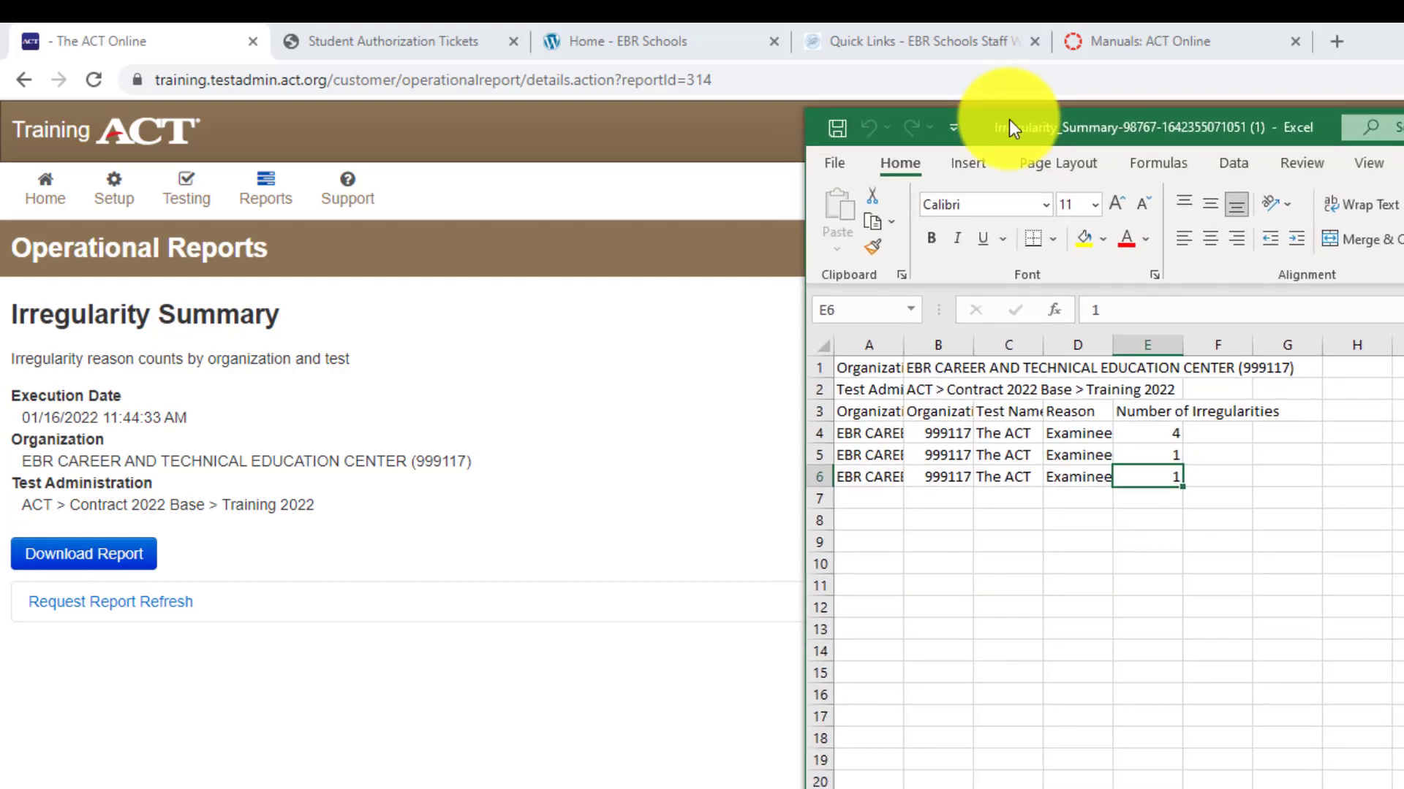
left_click_drag(1008, 120, 710, 140)
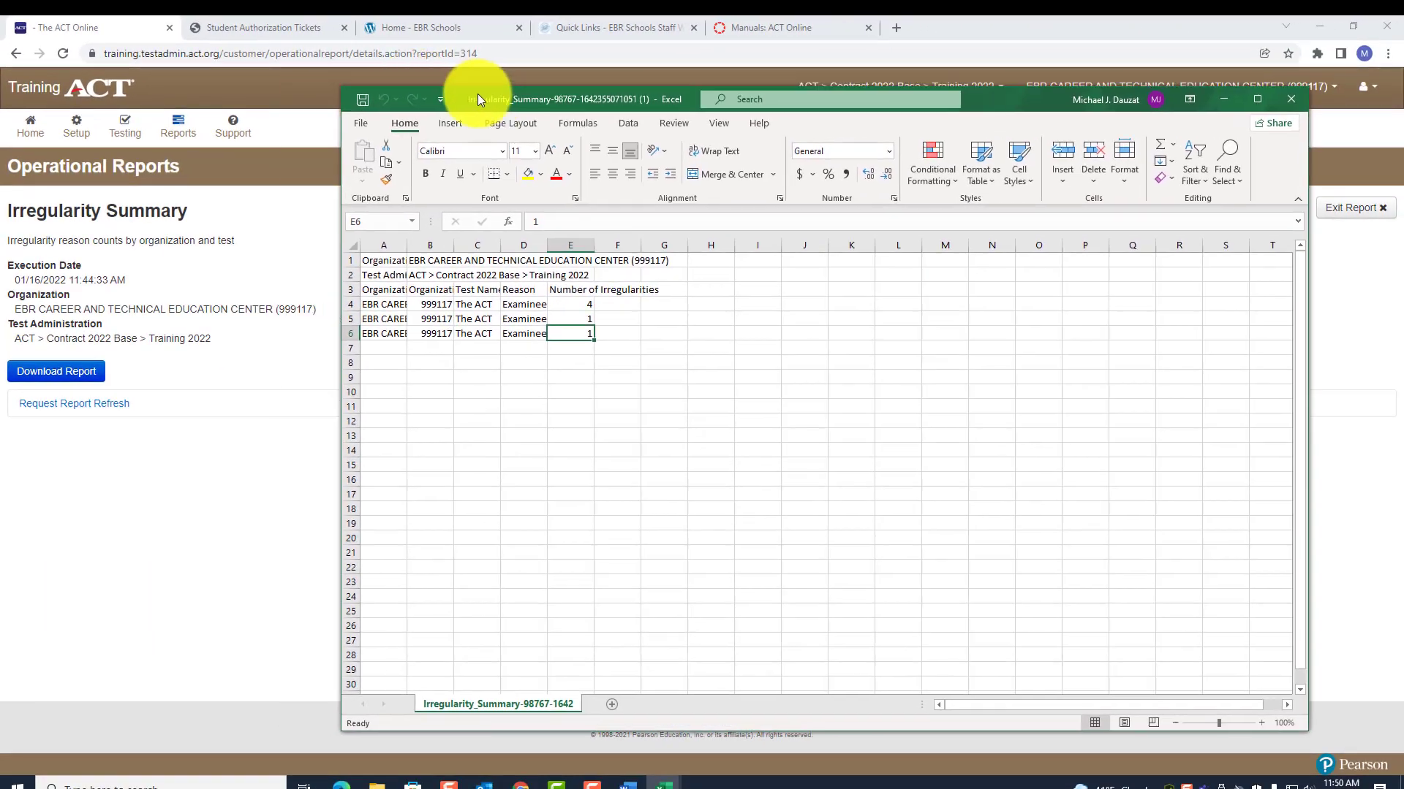
left_click_drag(476, 94, 384, 137)
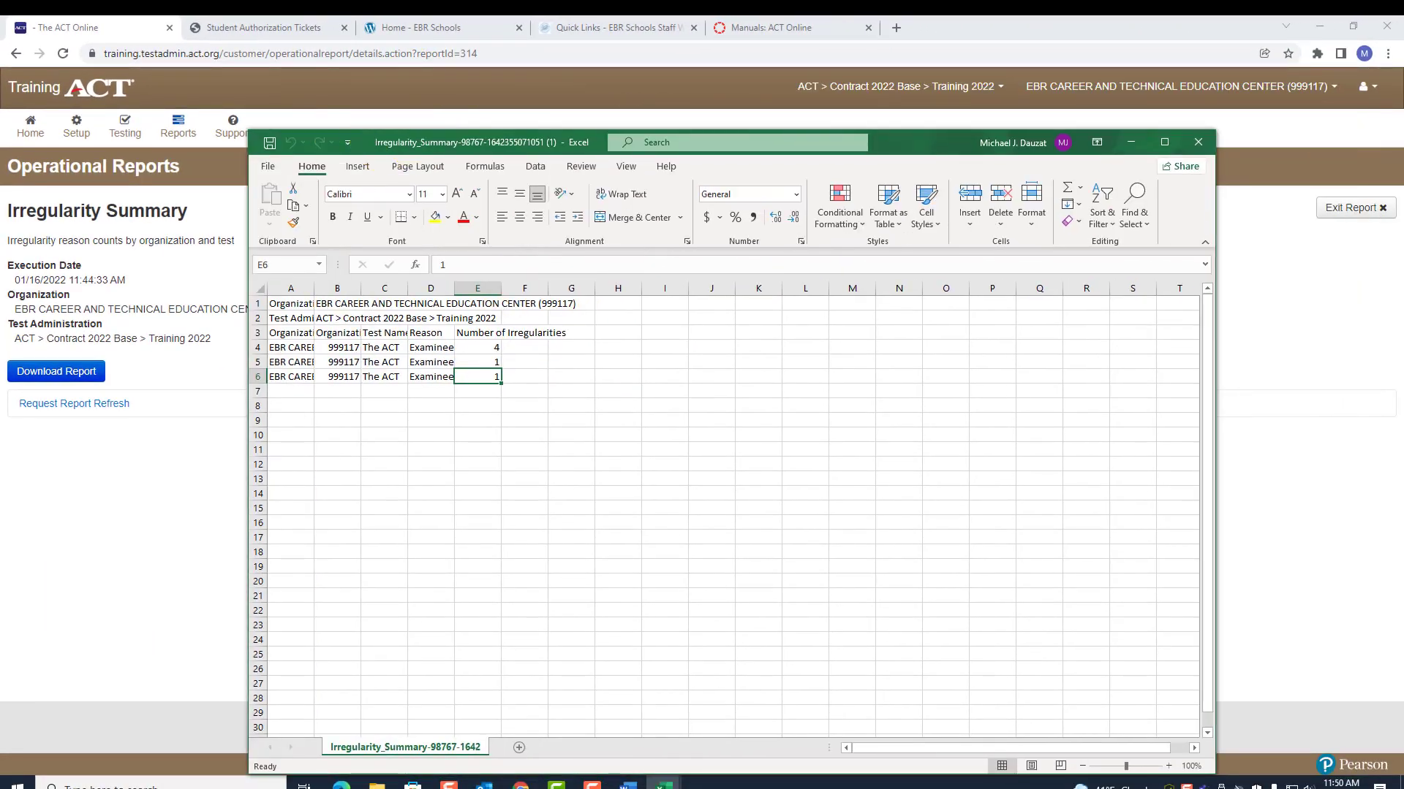